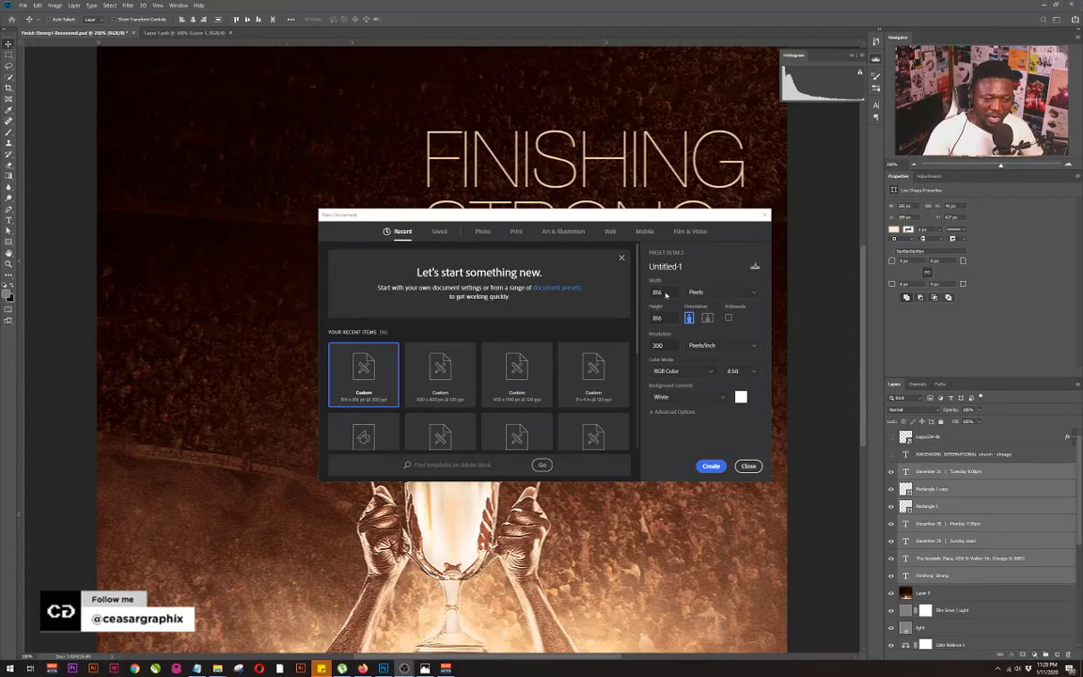
Create a new 816 × 816 pixel document named Finish Strong with a resolution of 120 pixels/inch
{"action": "left_click", "coordinate": [666, 295]}
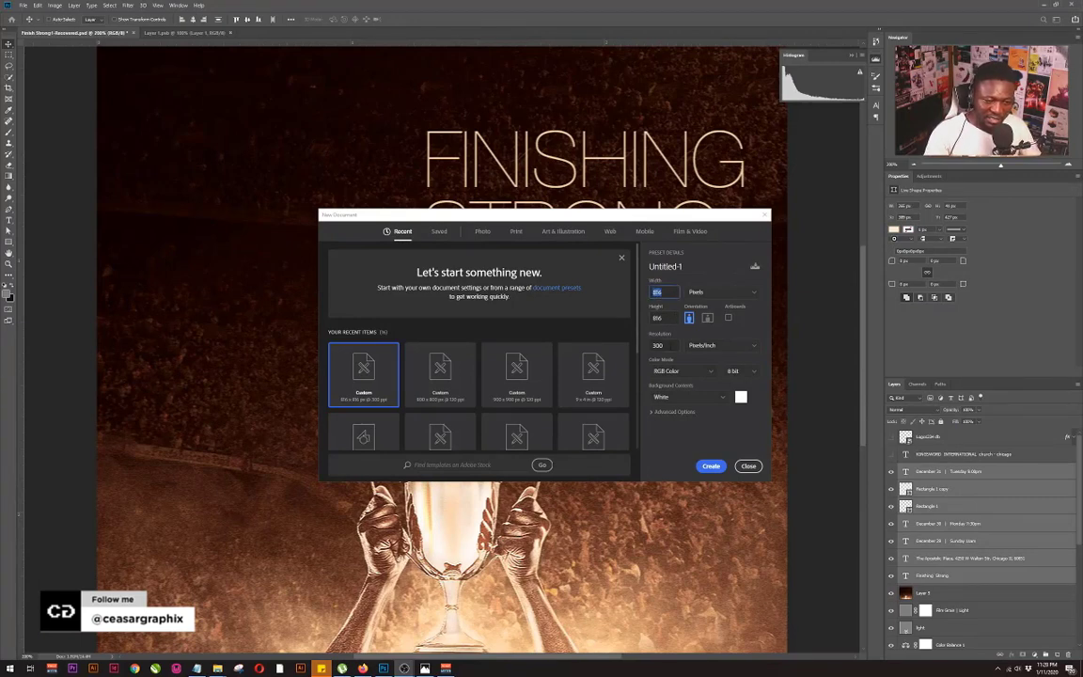
{"action": "left_click", "coordinate": [654, 346]}
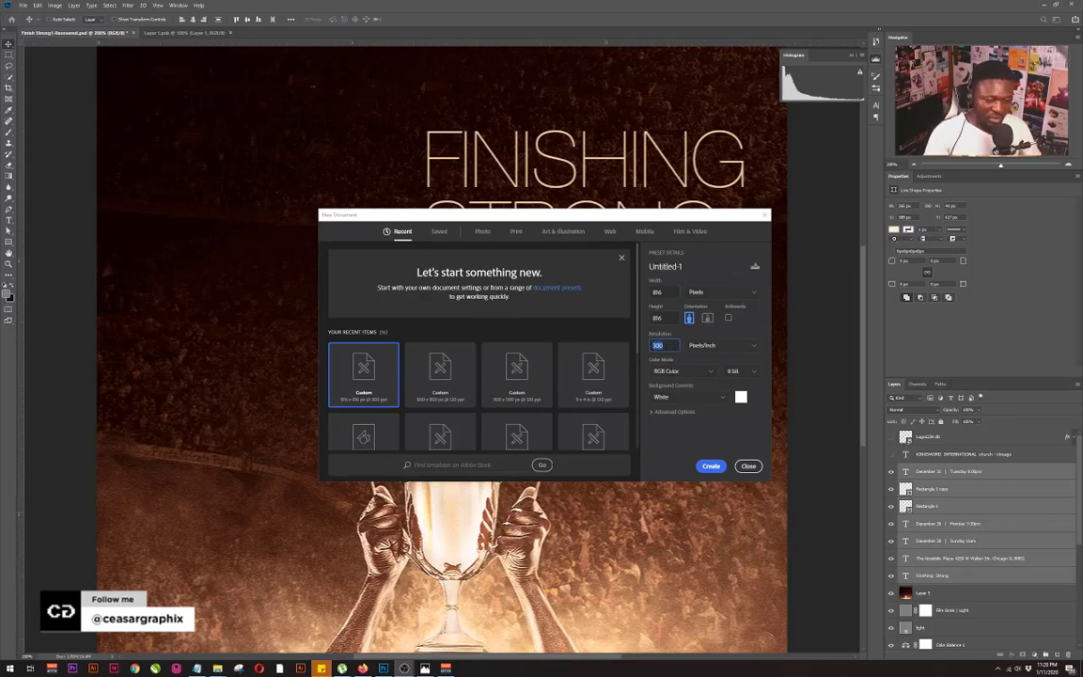
{"action": "type", "text": "120"}
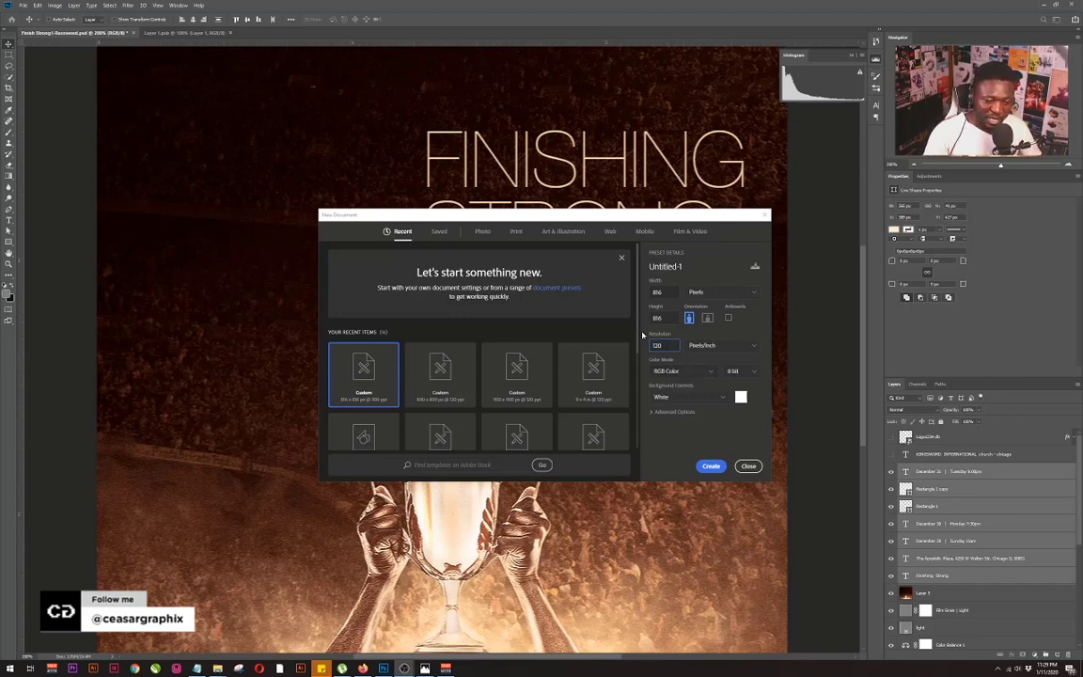
{"action": "left_click", "coordinate": [649, 268]}
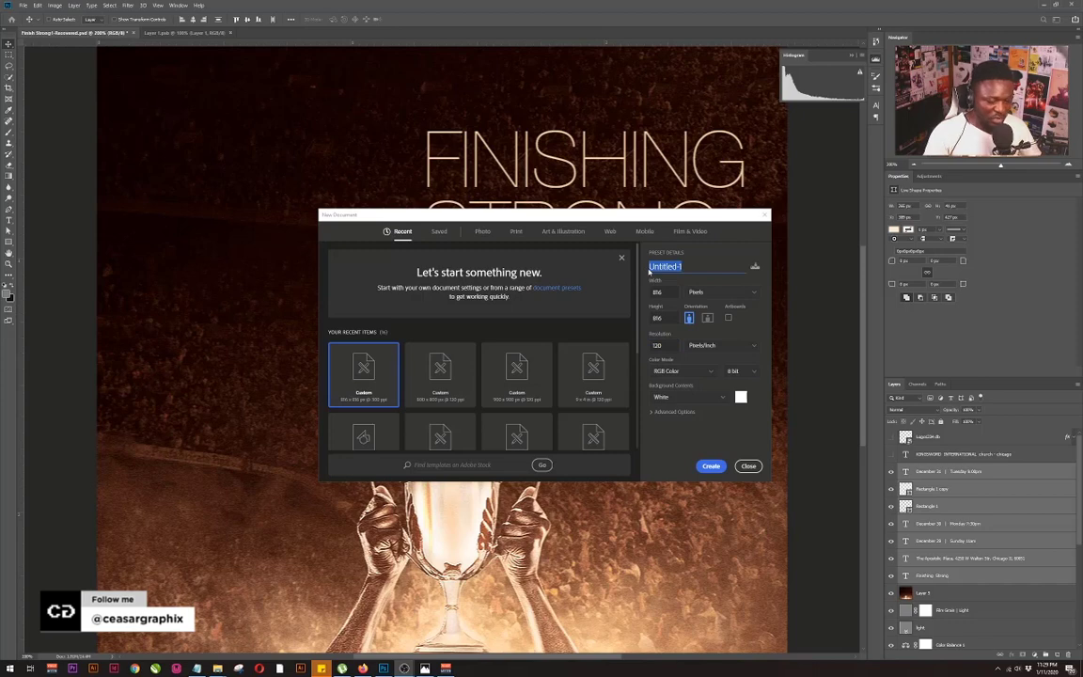
{"action": "type", "text": "Finish Strong"}
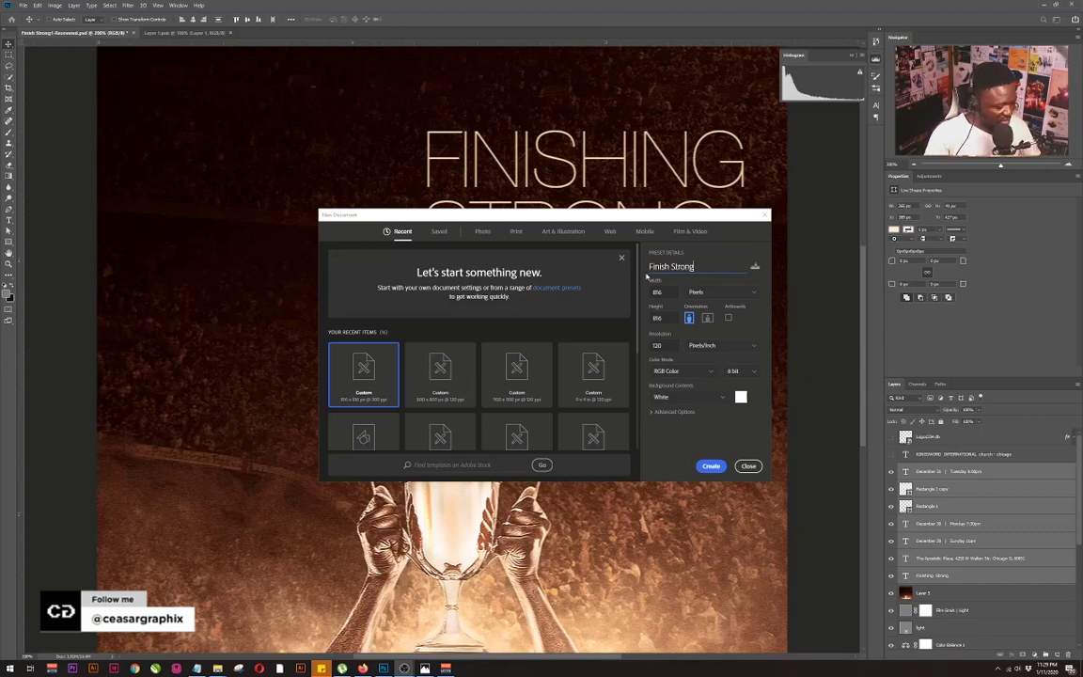
{"action": "left_click", "coordinate": [714, 466]}
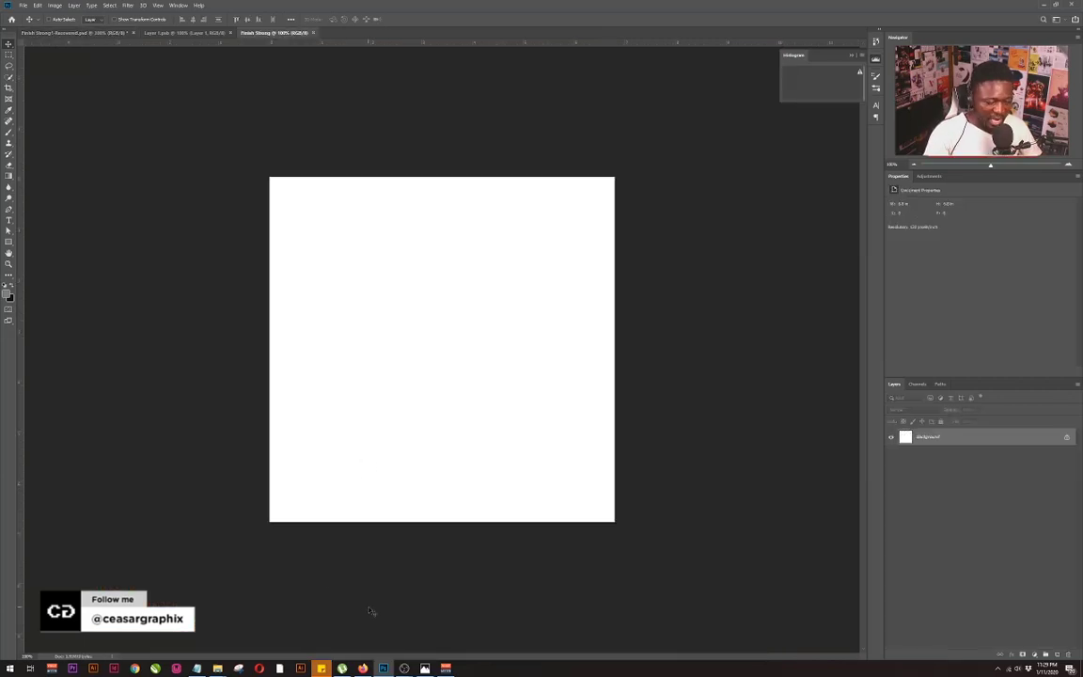
Place the Crowd image from the file folder, enlarge it to cover the whole canvas and shift it slightly right
{"action": "mouse_move", "coordinate": [217, 667]}
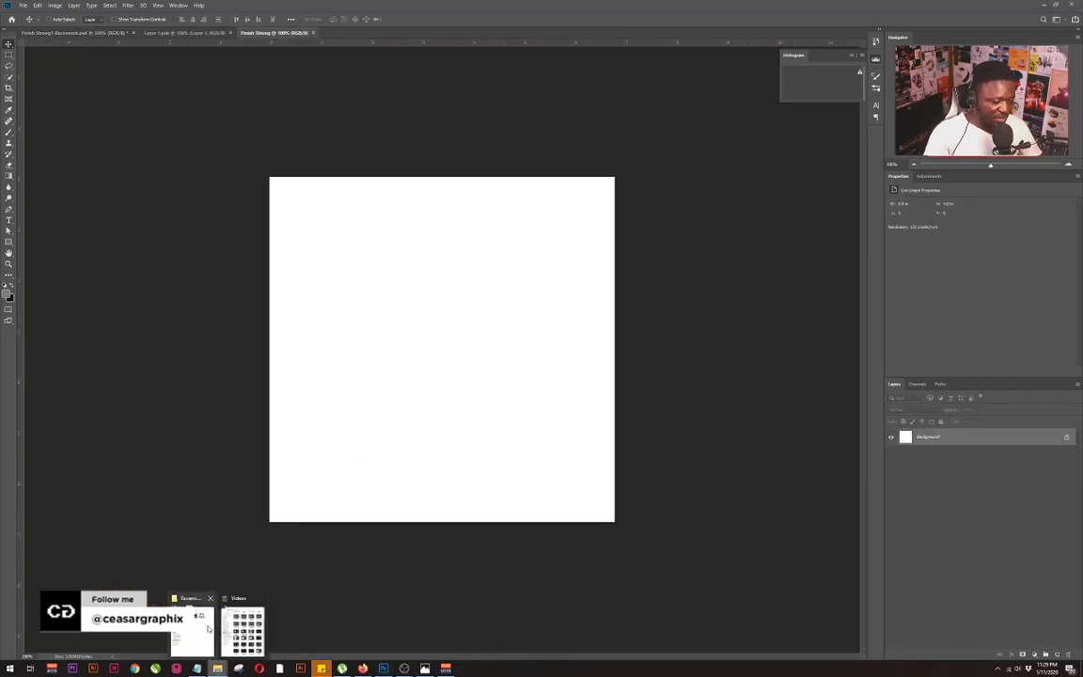
{"action": "left_click", "coordinate": [208, 629]}
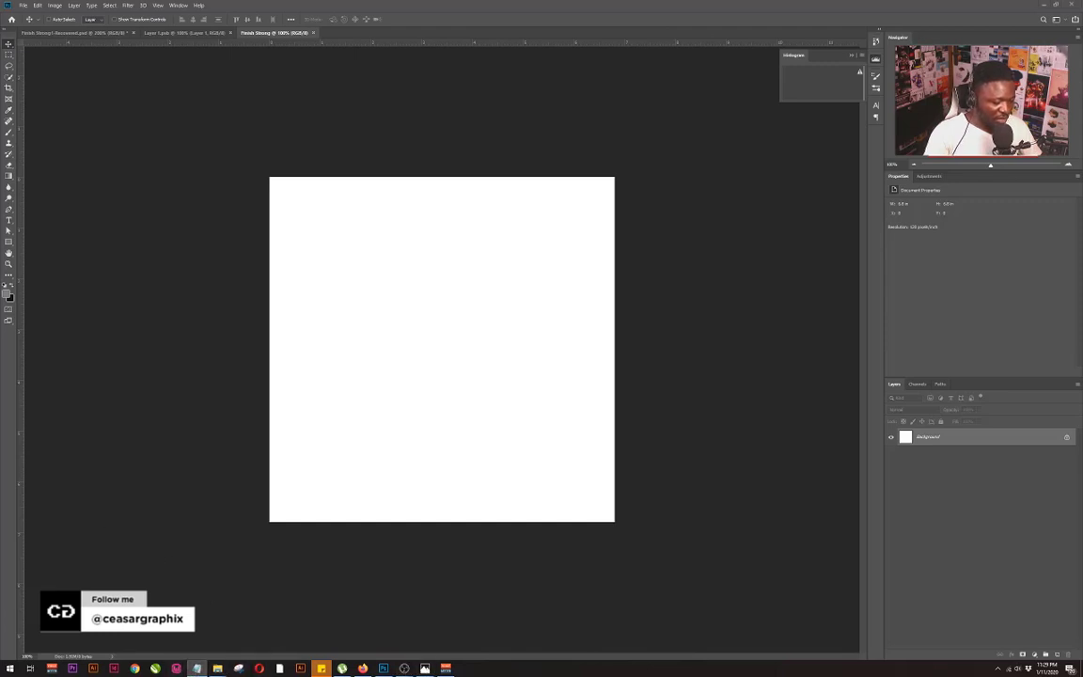
{"action": "left_click", "coordinate": [476, 424]}
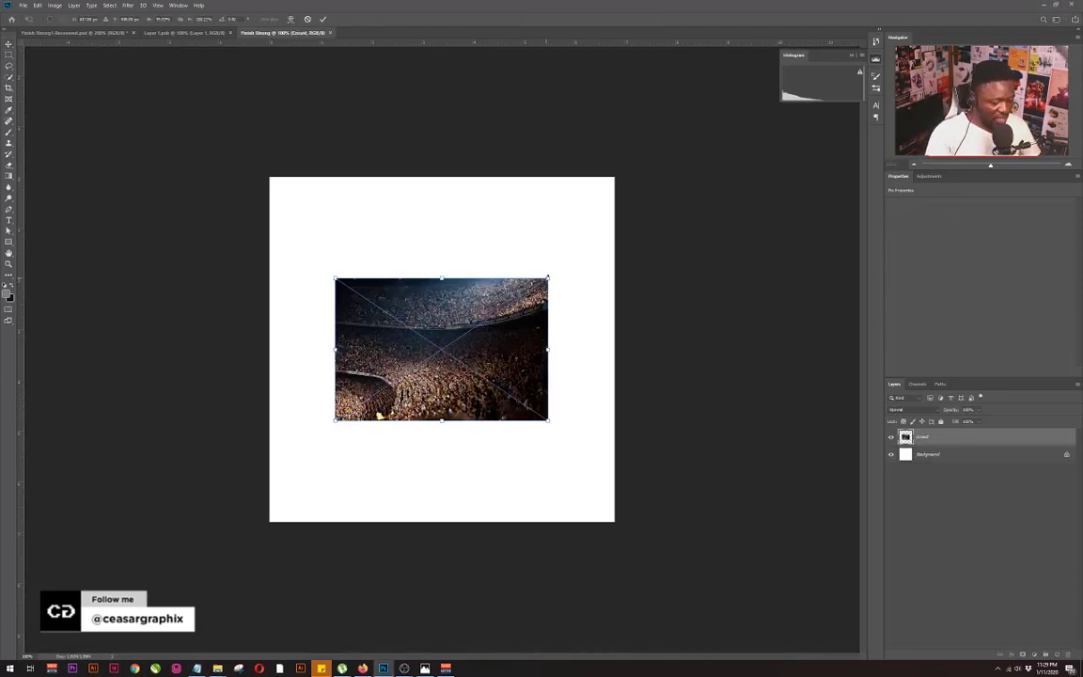
{"action": "left_click_drag", "start_coordinate": [550, 277], "coordinate": [720, 187]}
{"action": "key", "text": "Return"}
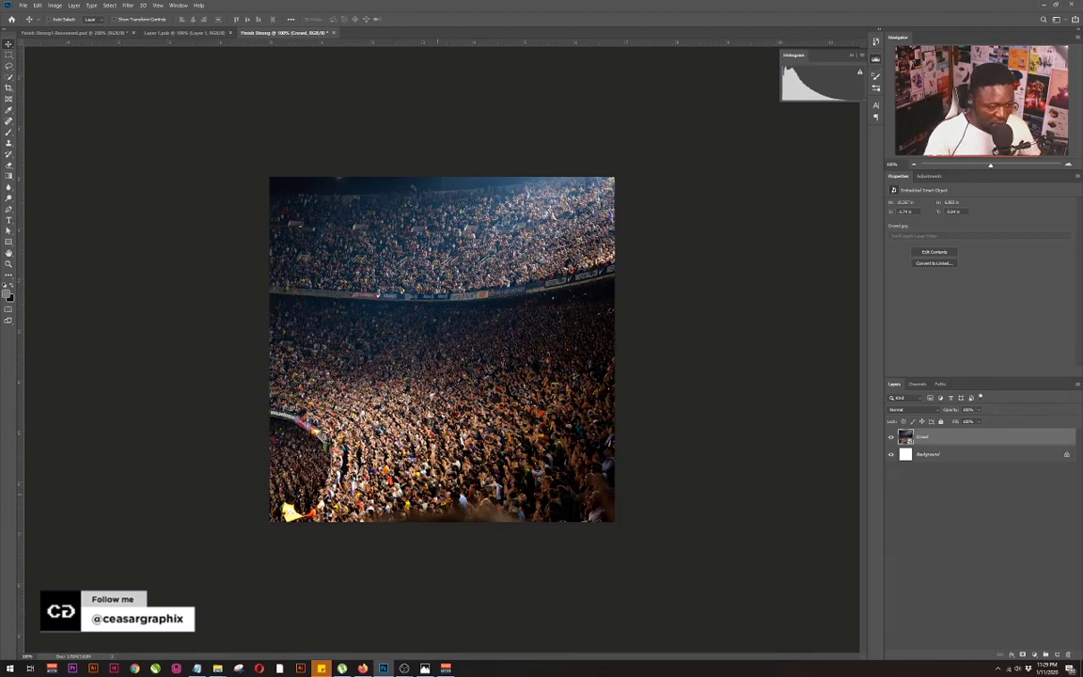
{"action": "left_click_drag", "start_coordinate": [493, 489], "coordinate": [512, 487]}
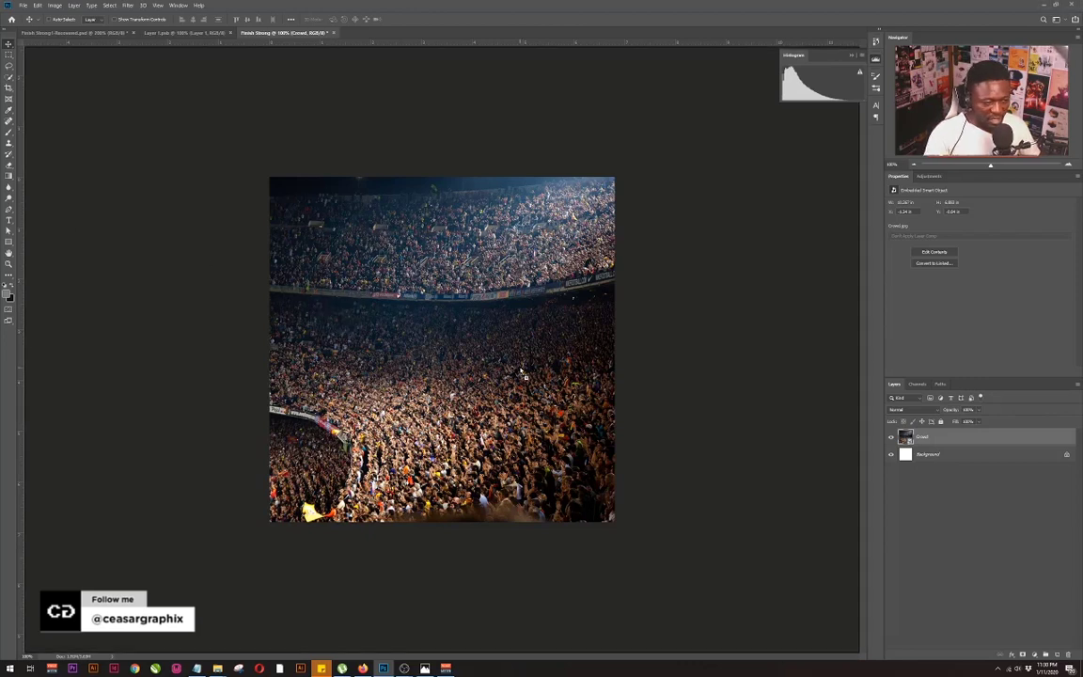
Place the Trophy Hand image, enlarge it and position it at the bottom centre so the arms rise from the canvas edge
{"action": "left_click_drag", "start_coordinate": [521, 371], "coordinate": [520, 369]}
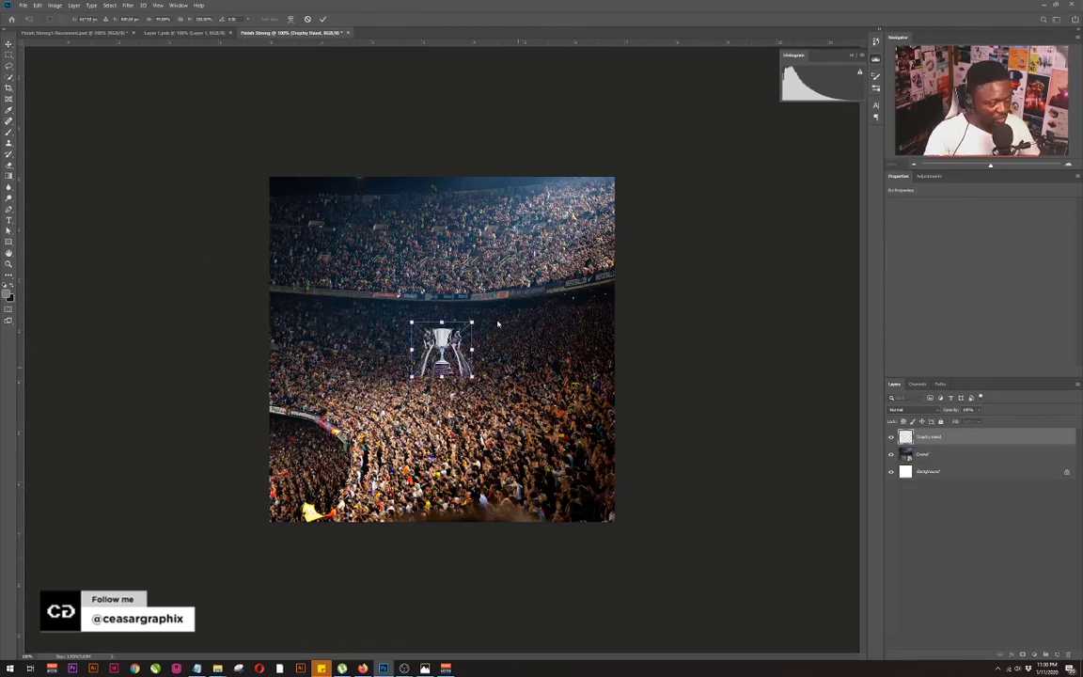
{"action": "left_click_drag", "start_coordinate": [473, 322], "coordinate": [446, 442]}
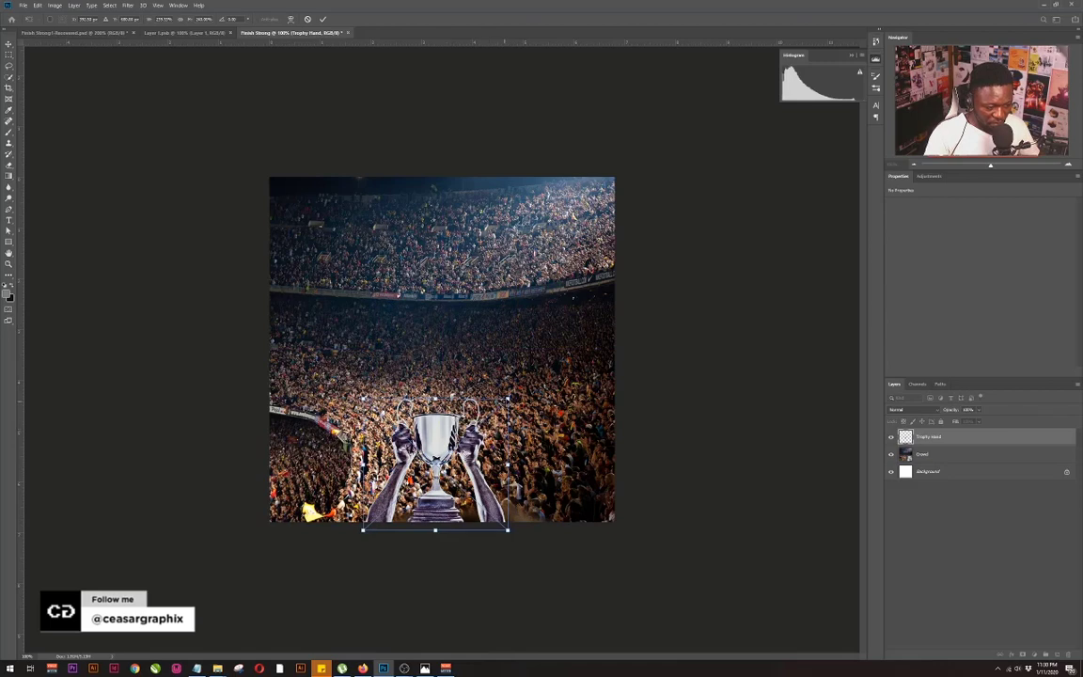
{"action": "left_click_drag", "start_coordinate": [509, 398], "coordinate": [515, 392]}
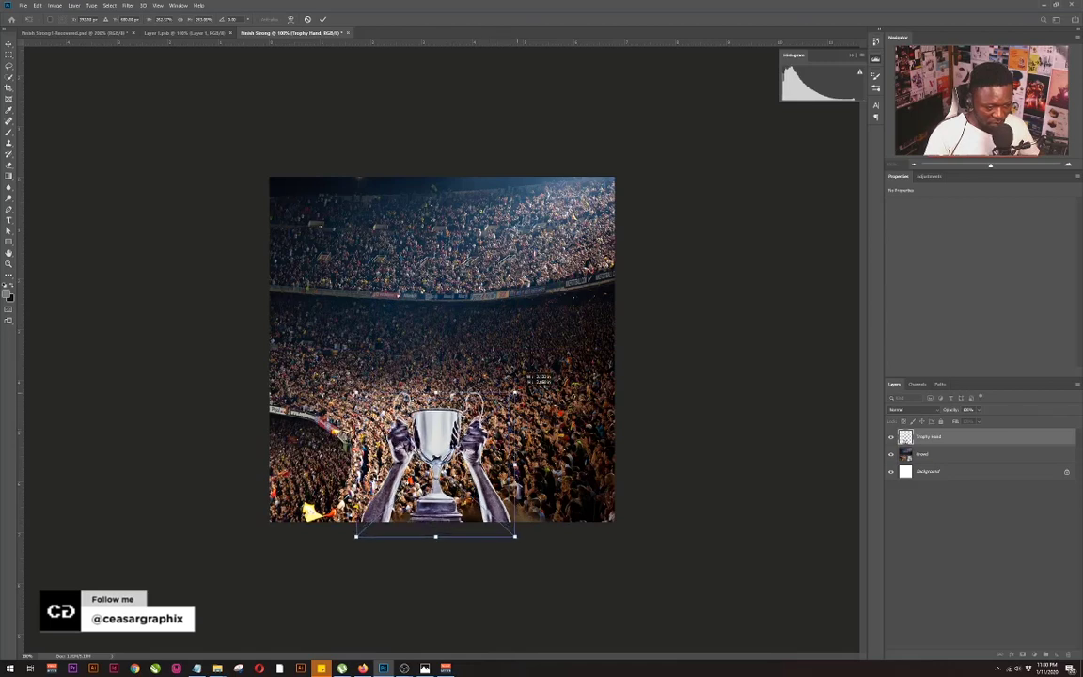
{"action": "key", "text": "ctrl+plus"}
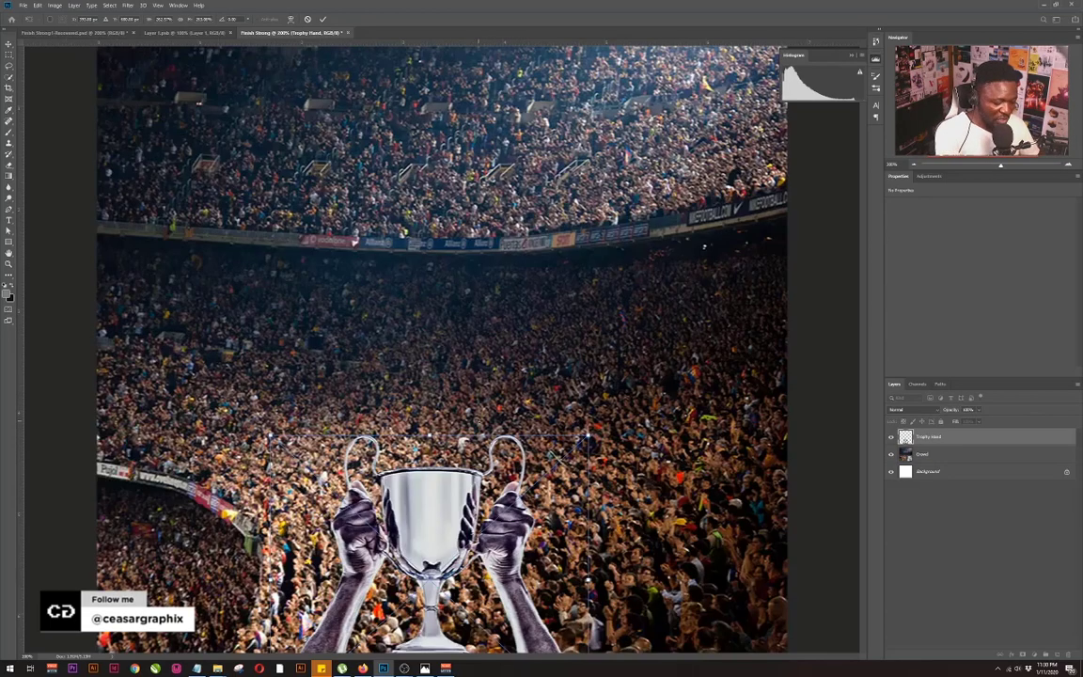
{"action": "scroll", "coordinate": [539, 262], "scroll_direction": "down", "scroll_amount": 1}
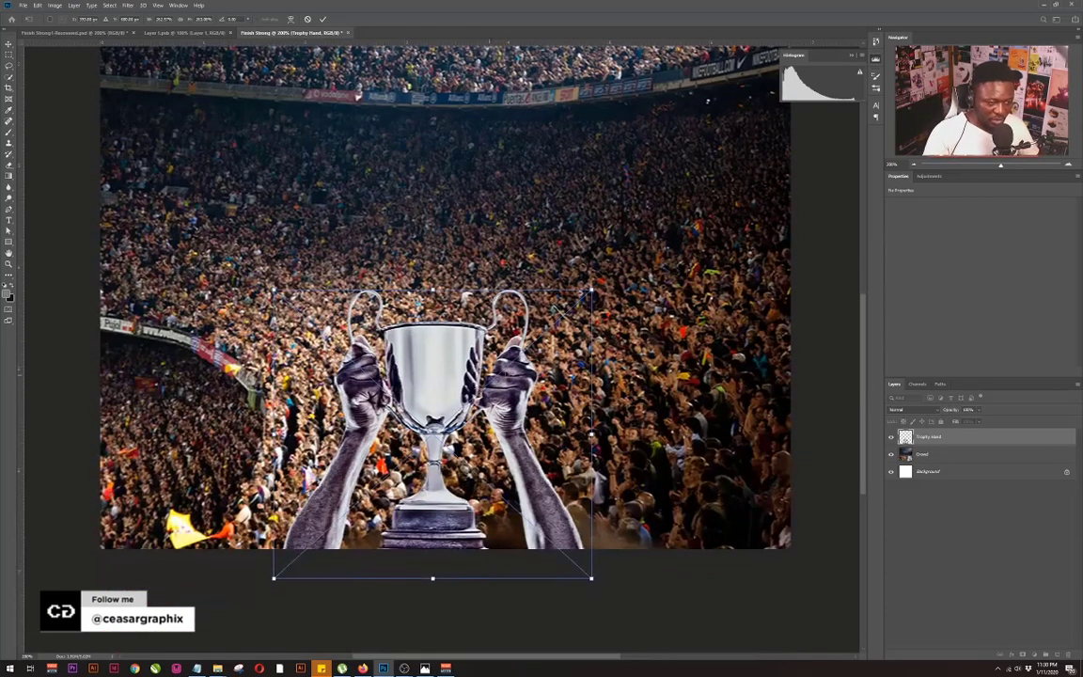
{"action": "left_click_drag", "start_coordinate": [592, 290], "coordinate": [599, 283]}
{"action": "left_click_drag", "start_coordinate": [447, 515], "coordinate": [443, 500]}
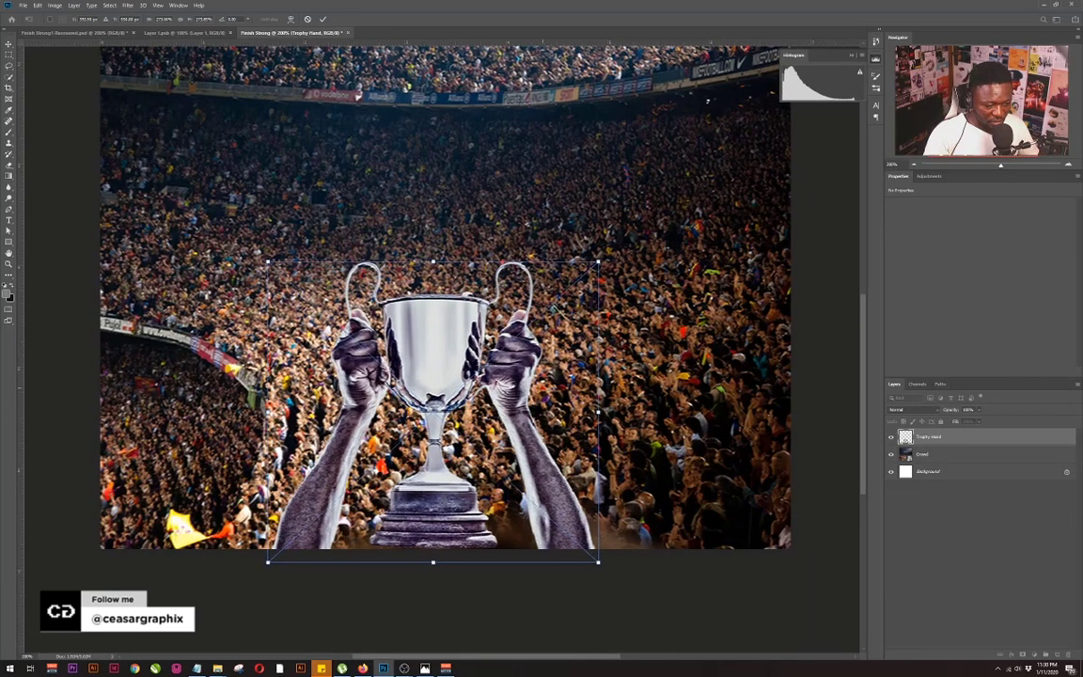
{"action": "key", "text": "Return"}
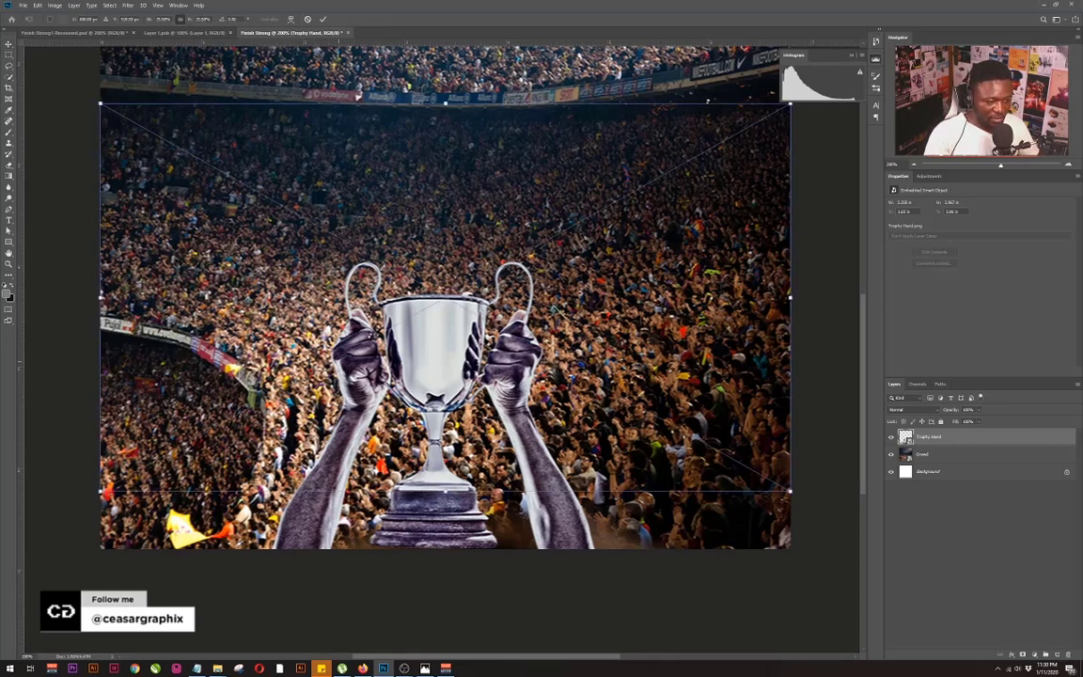
Place the smokey image over the lower right part of the canvas, scaled down slightly
{"action": "left_click_drag", "start_coordinate": [199, 282], "coordinate": [428, 336]}
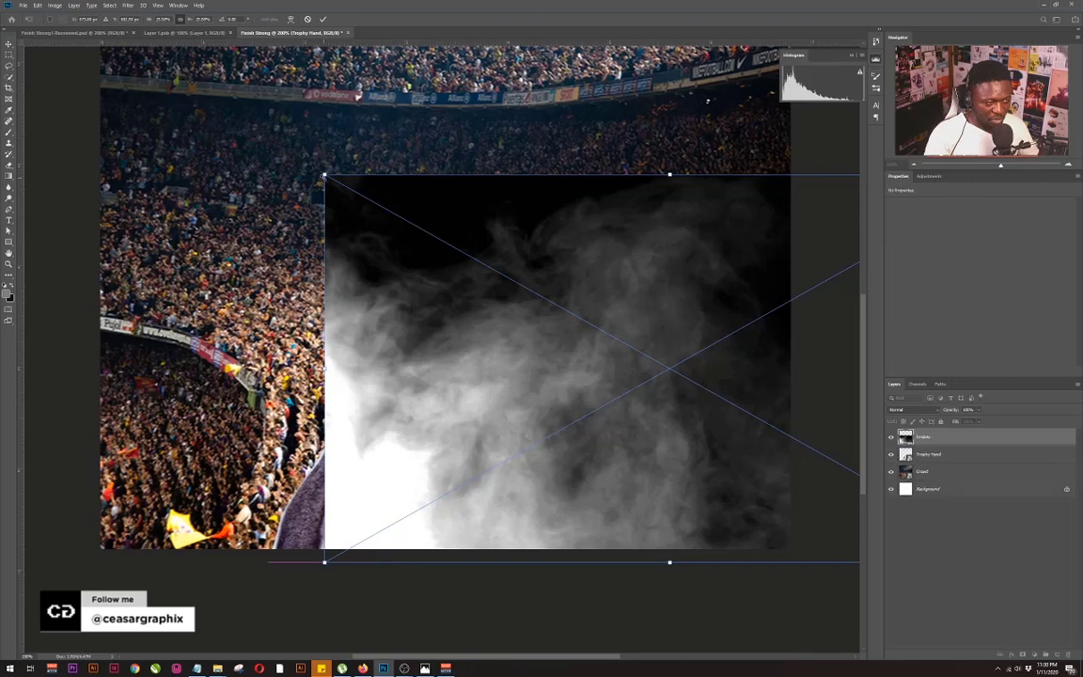
{"action": "left_click_drag", "start_coordinate": [324, 176], "coordinate": [355, 218]}
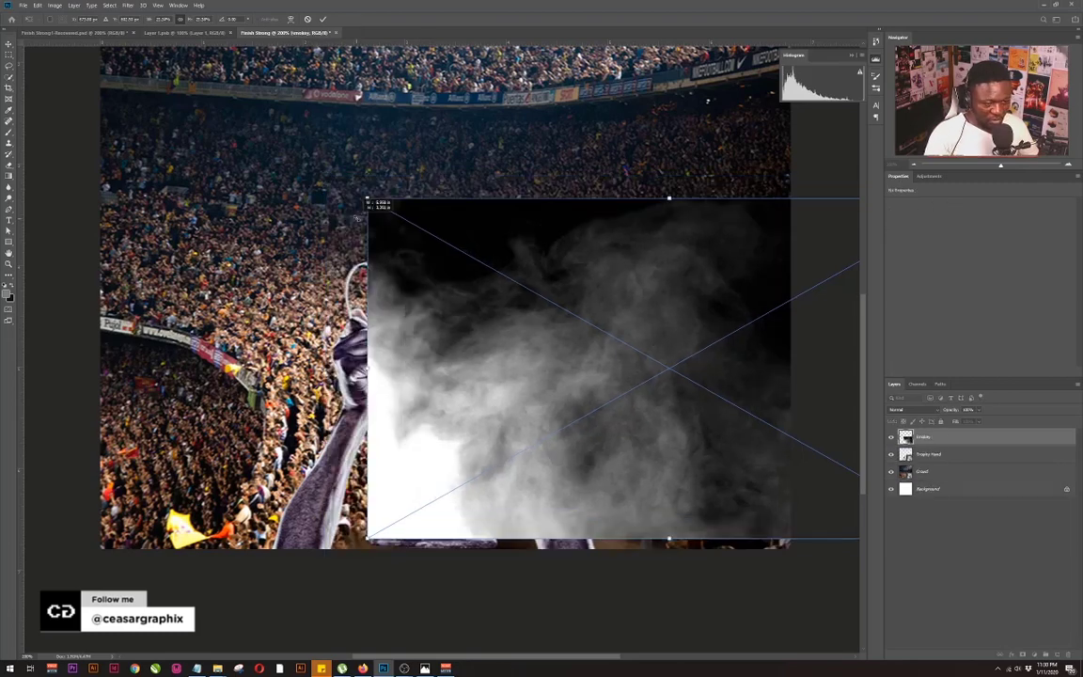
{"action": "left_click_drag", "start_coordinate": [476, 347], "coordinate": [497, 361]}
{"action": "key", "text": "Return"}
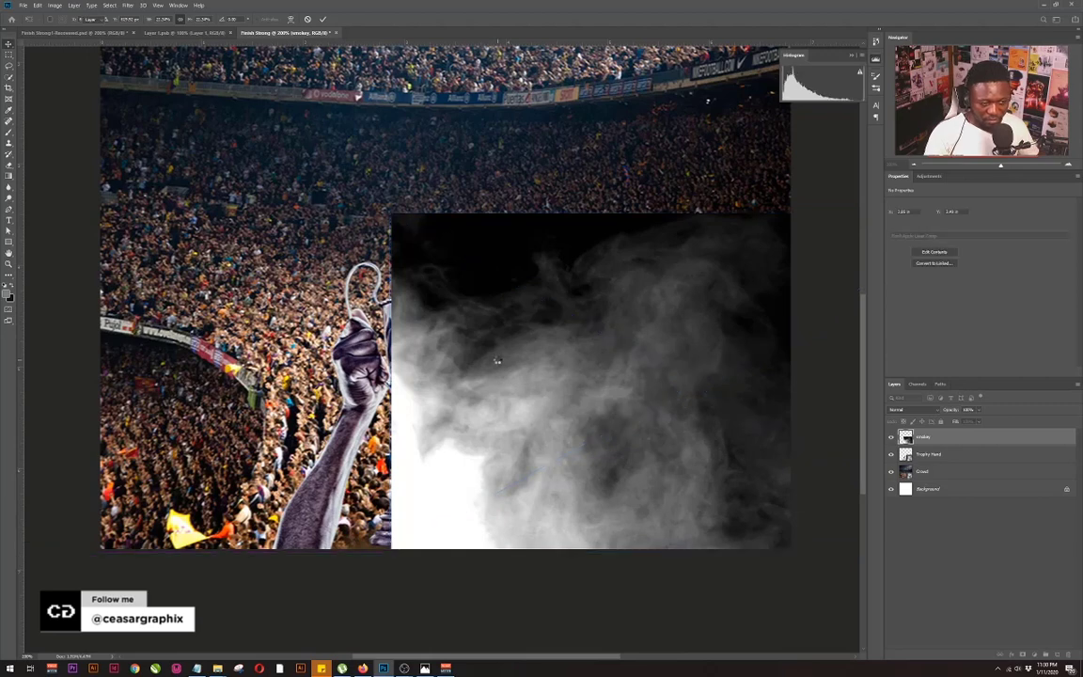
Blend the smokey layer with Screen, move it below the Trophy Hand layer and lower it behind the trophy base
{"action": "left_click", "coordinate": [912, 410]}
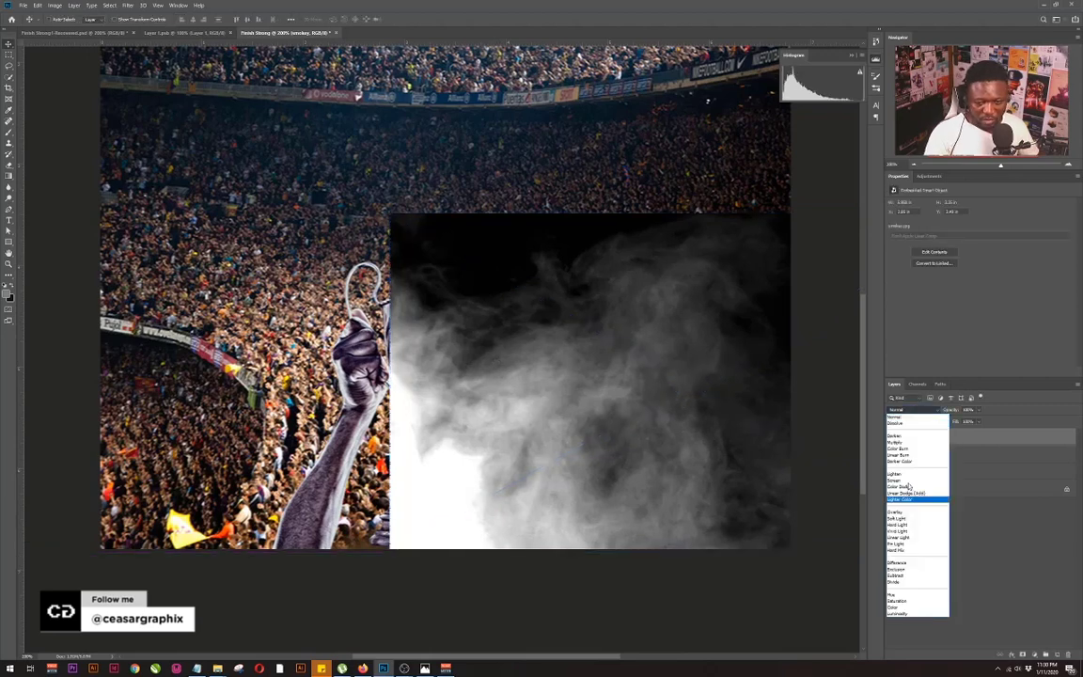
{"action": "left_click", "coordinate": [917, 480]}
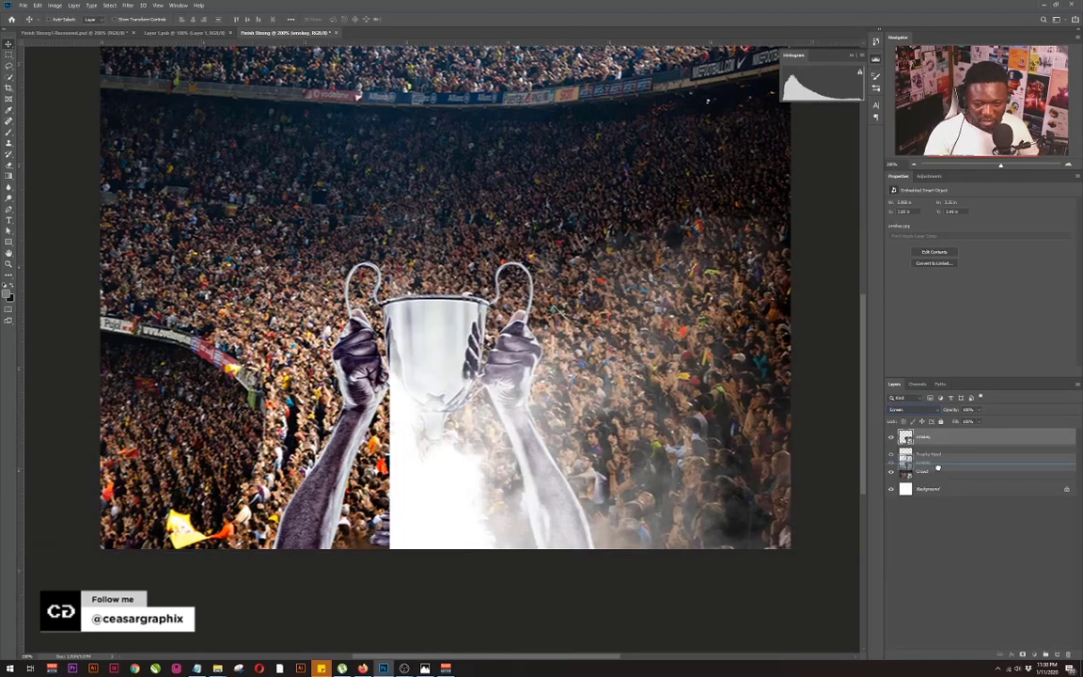
{"action": "left_click_drag", "start_coordinate": [934, 443], "coordinate": [931, 464]}
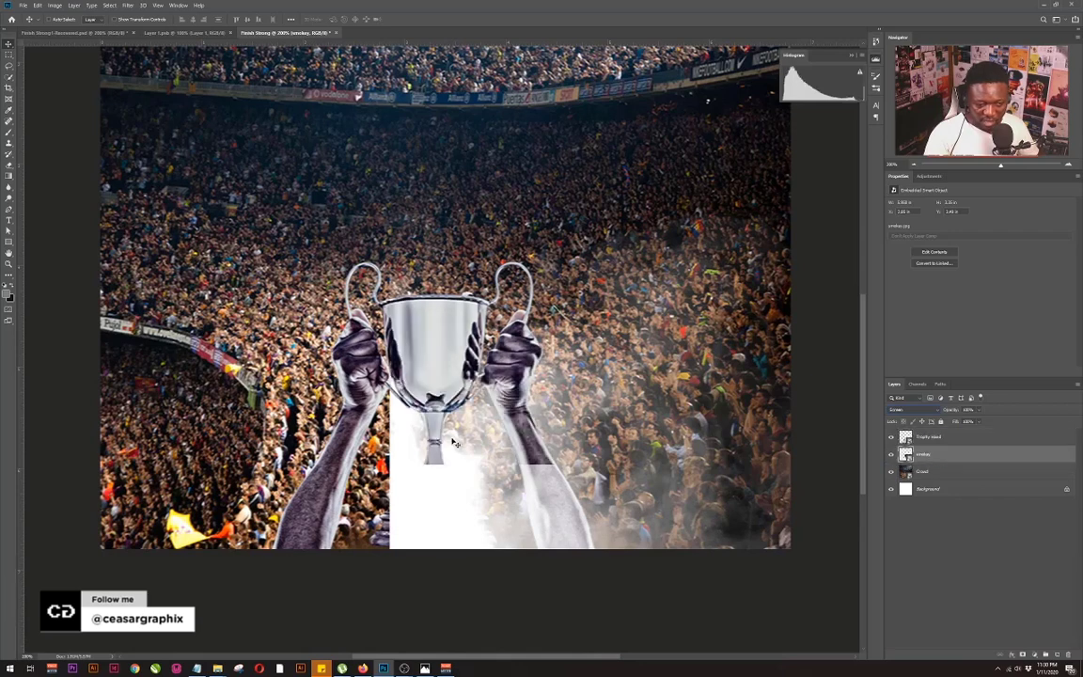
{"action": "left_click_drag", "start_coordinate": [451, 439], "coordinate": [462, 445]}
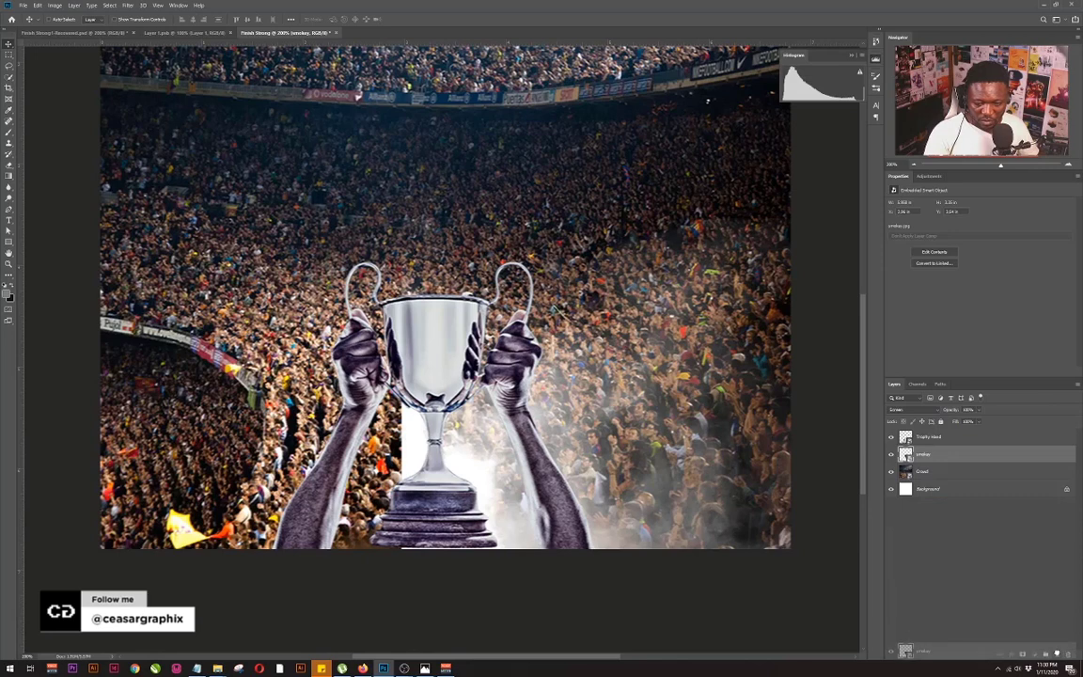
Duplicate the smokey layer, then flip the original horizontally and move it to the left side of the trophy
{"action": "left_click_drag", "start_coordinate": [1058, 655], "coordinate": [1057, 654]}
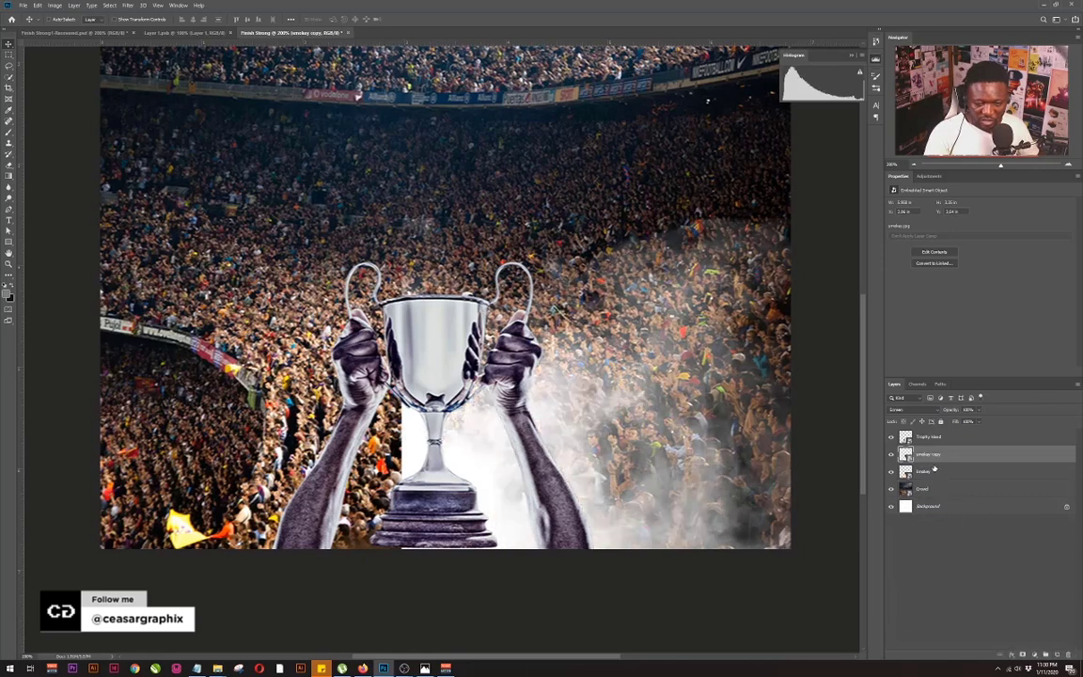
{"action": "left_click", "coordinate": [934, 469]}
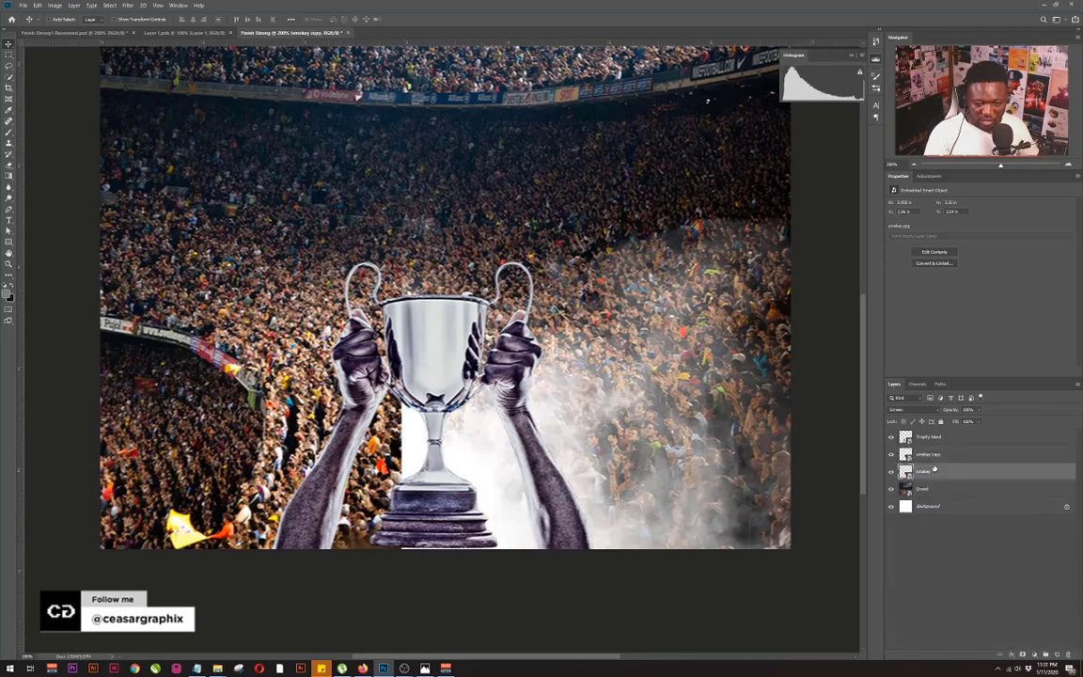
{"action": "key", "text": "ctrl+t"}
{"action": "right_click", "coordinate": [475, 410]}
{"action": "left_click", "coordinate": [499, 504]}
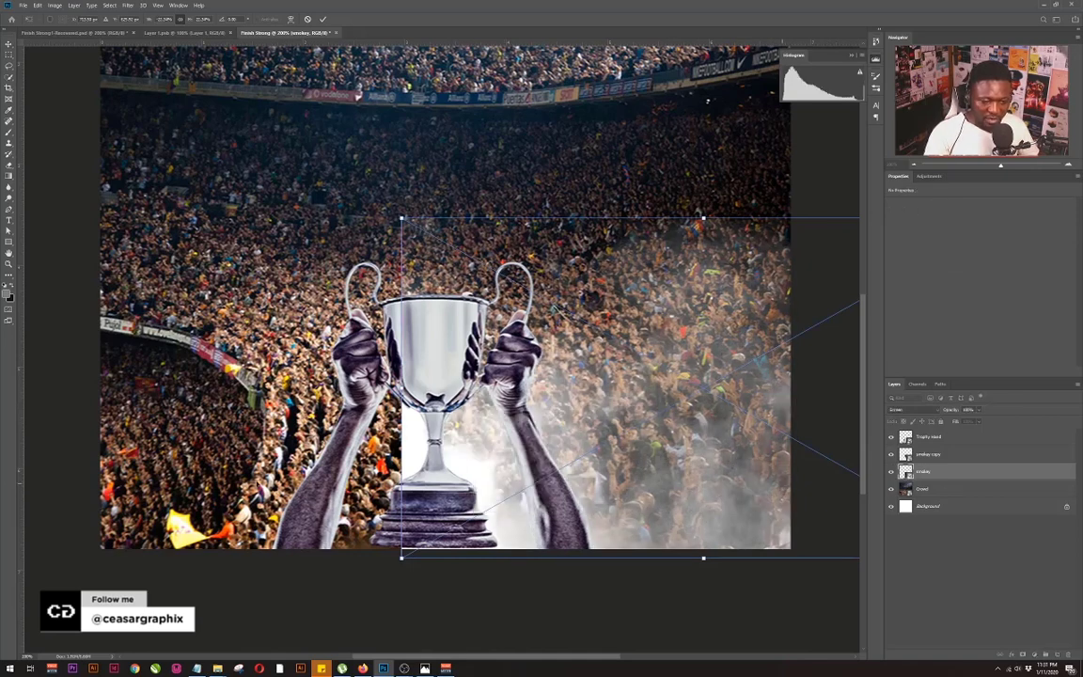
{"action": "left_click_drag", "start_coordinate": [748, 487], "coordinate": [189, 483]}
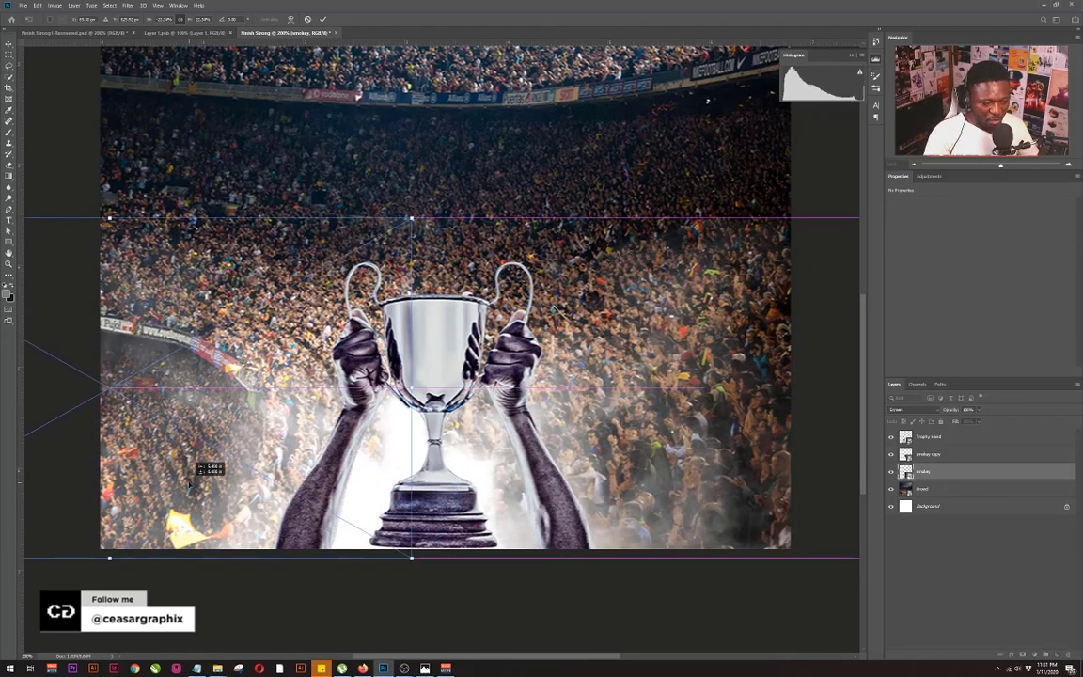
{"action": "key", "text": "Return"}
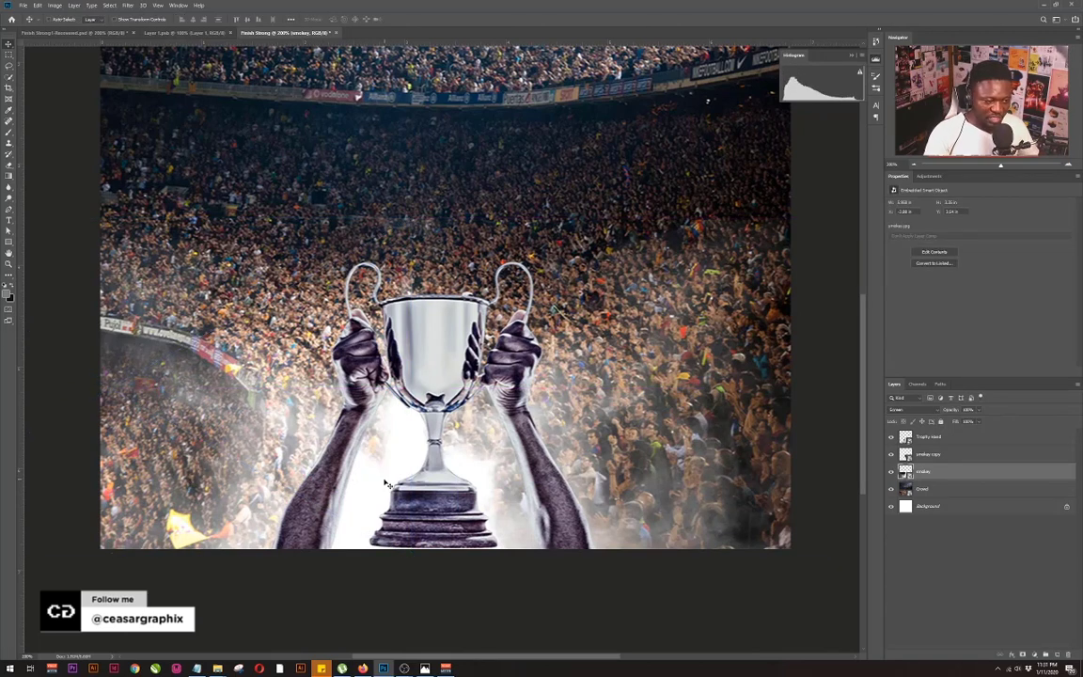
Fine-tune the left smoke's position, then shift both smoke layers together lower behind the trophy
{"action": "mouse_move", "coordinate": [386, 483]}
{"action": "left_mouse_down"}
{"action": "mouse_move", "coordinate": [369, 498]}
{"action": "mouse_move", "coordinate": [387, 498]}
{"action": "left_mouse_up"}
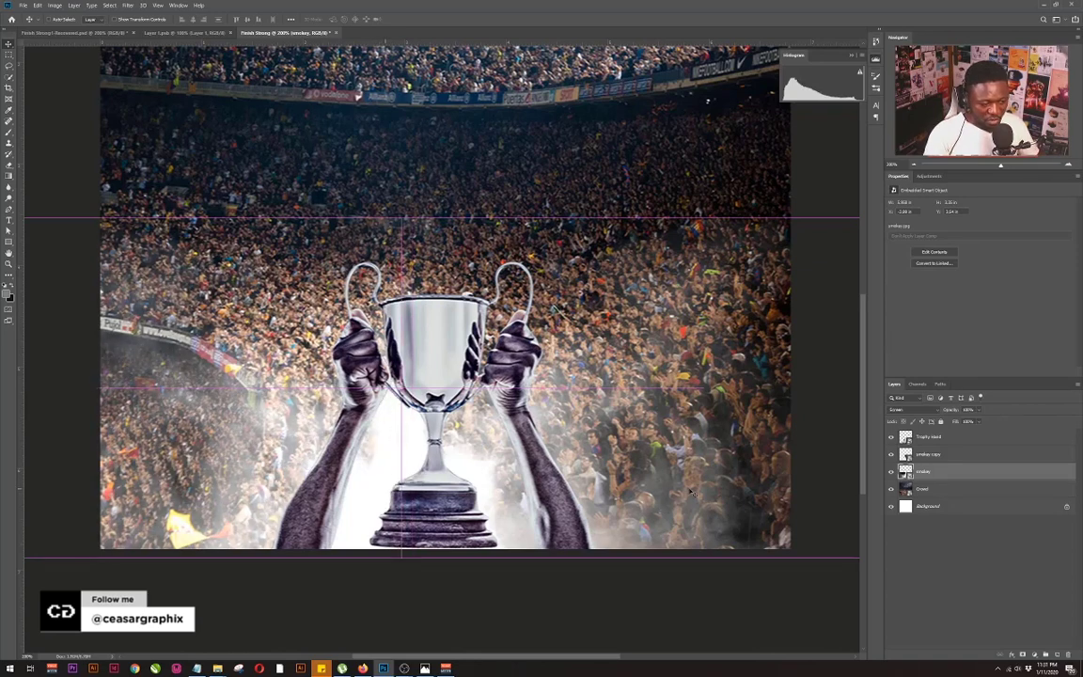
{"action": "left_click", "coordinate": [255, 468], "text": "ctrl+shift"}
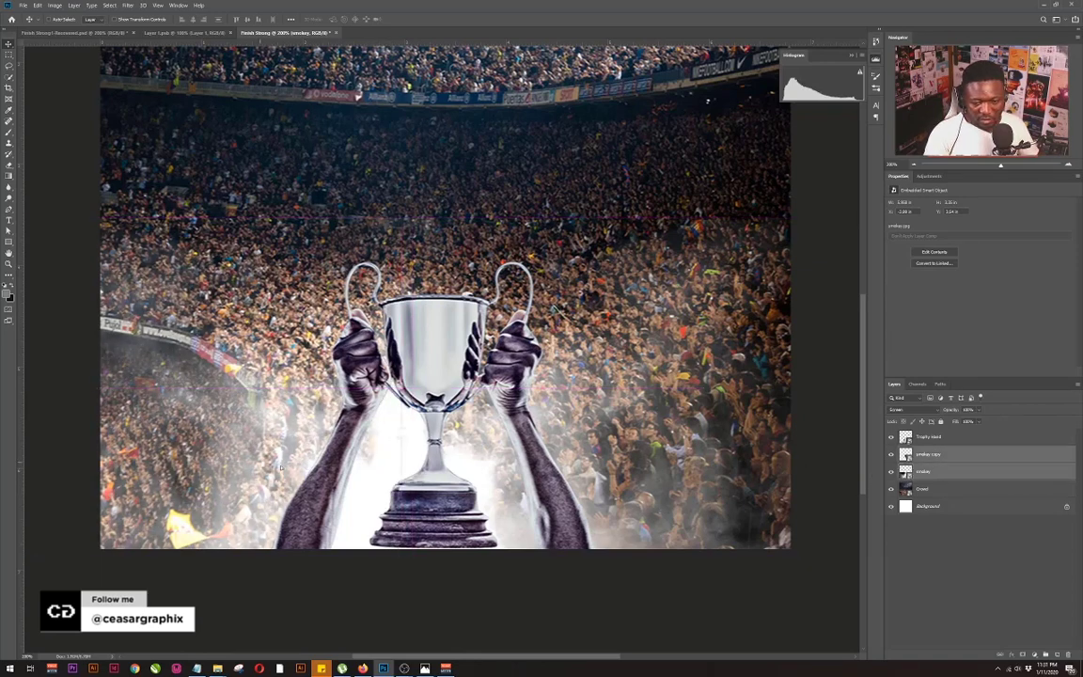
{"action": "left_click_drag", "start_coordinate": [254, 467], "coordinate": [298, 467]}
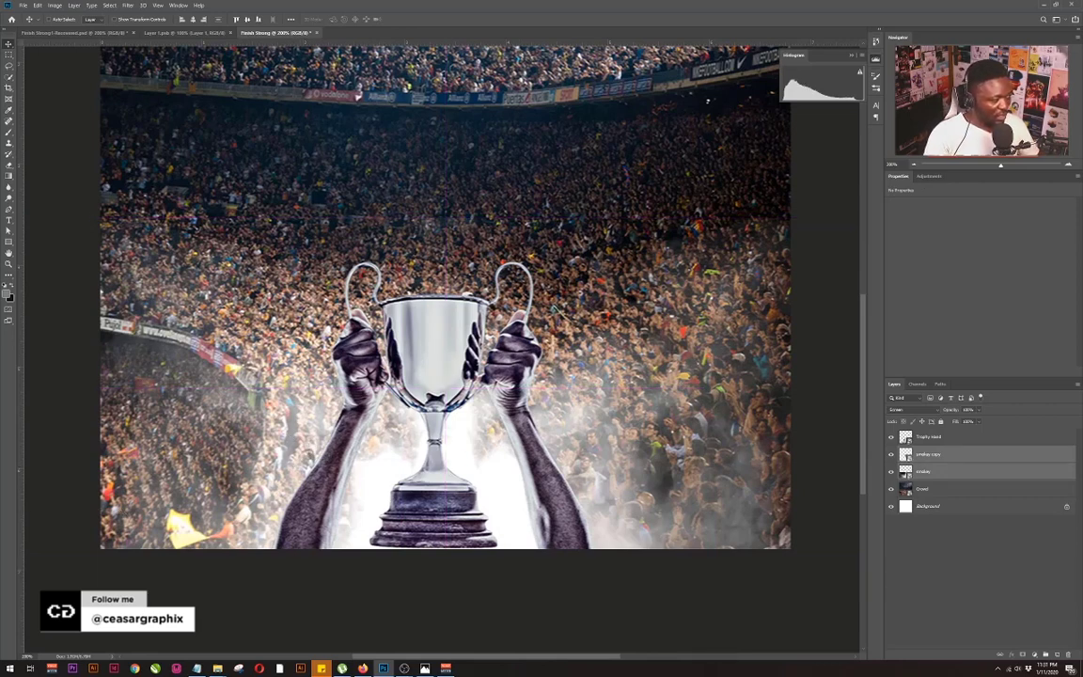
Add a new empty layer above the Trophy Hand layer
{"action": "left_click", "coordinate": [935, 438]}
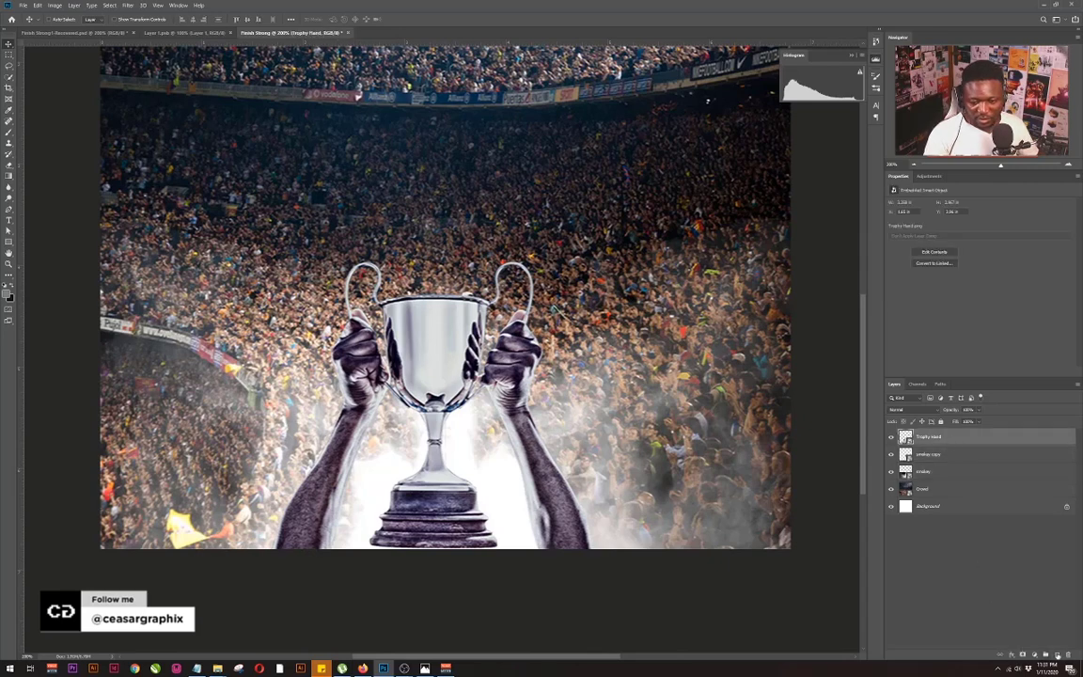
{"action": "left_click", "coordinate": [1058, 655]}
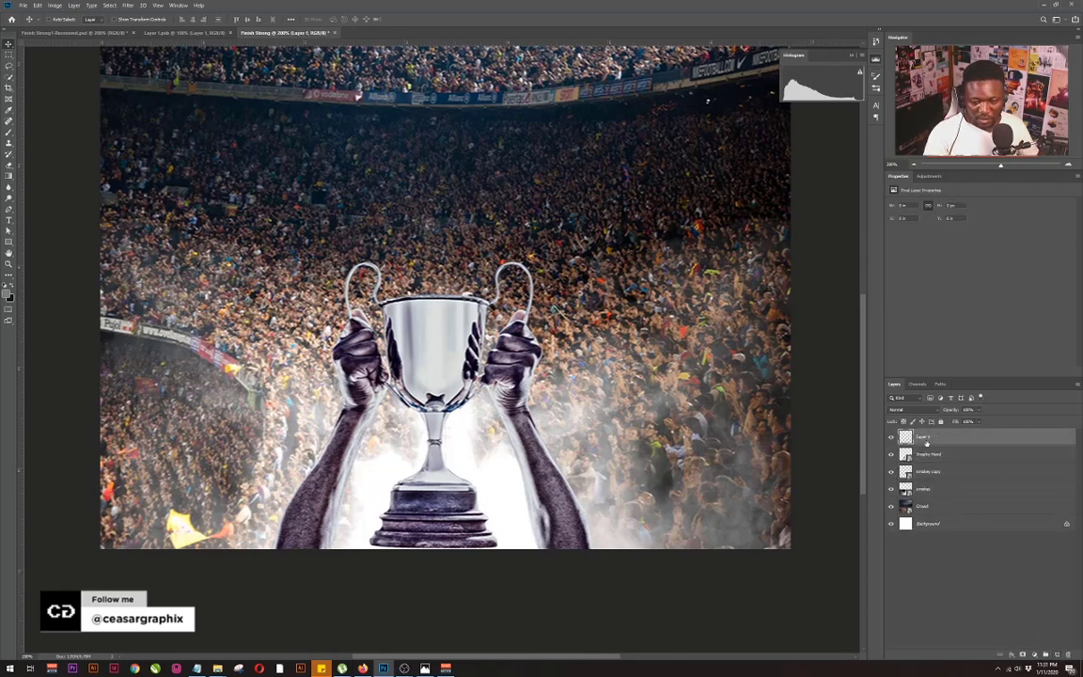
Rename the new layer Smoke_brush and paint soft white haze on it around the trophy's stem and base
{"action": "double_click", "coordinate": [926, 441]}
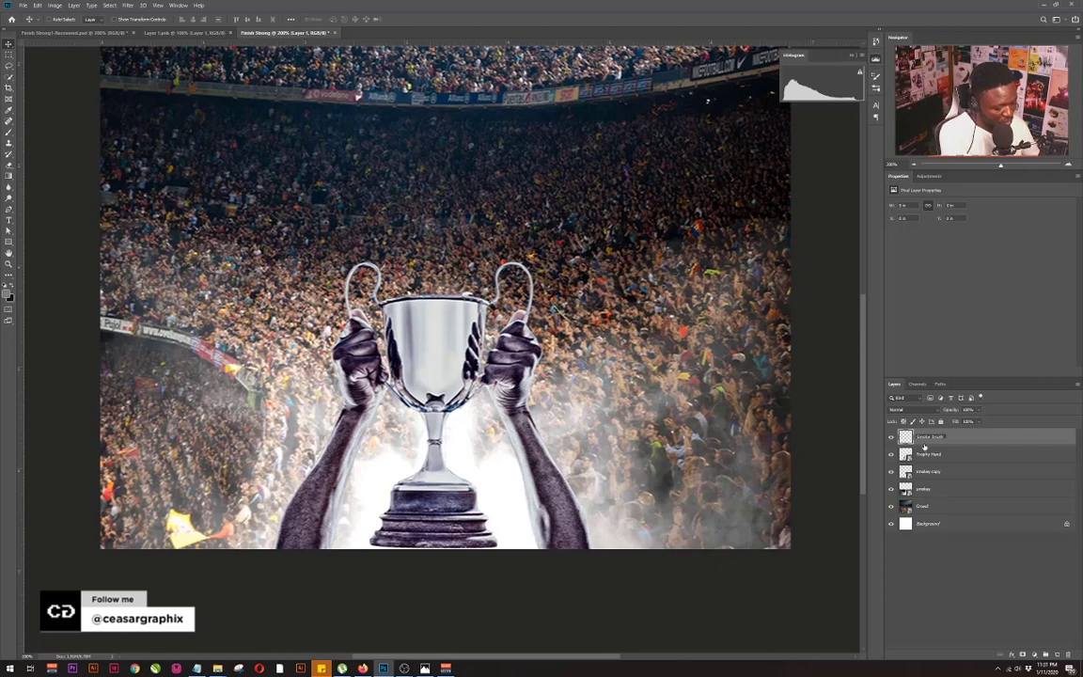
{"action": "key", "text": "Return"}
{"action": "key", "text": "b"}
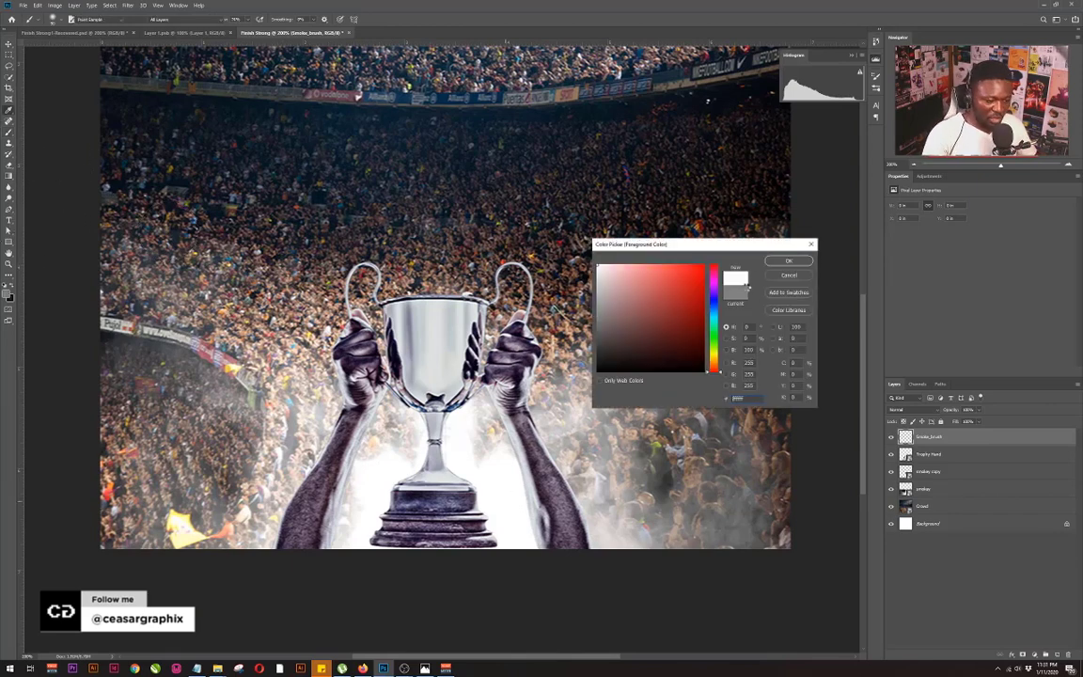
{"action": "left_click", "coordinate": [786, 261]}
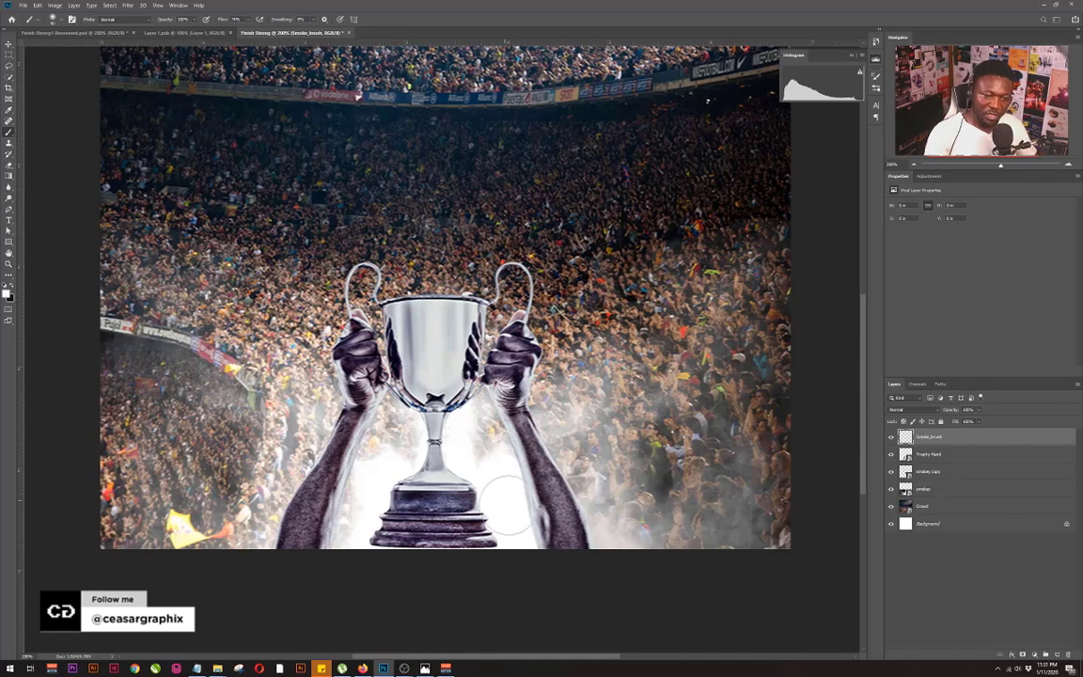
{"action": "left_click", "coordinate": [448, 451]}
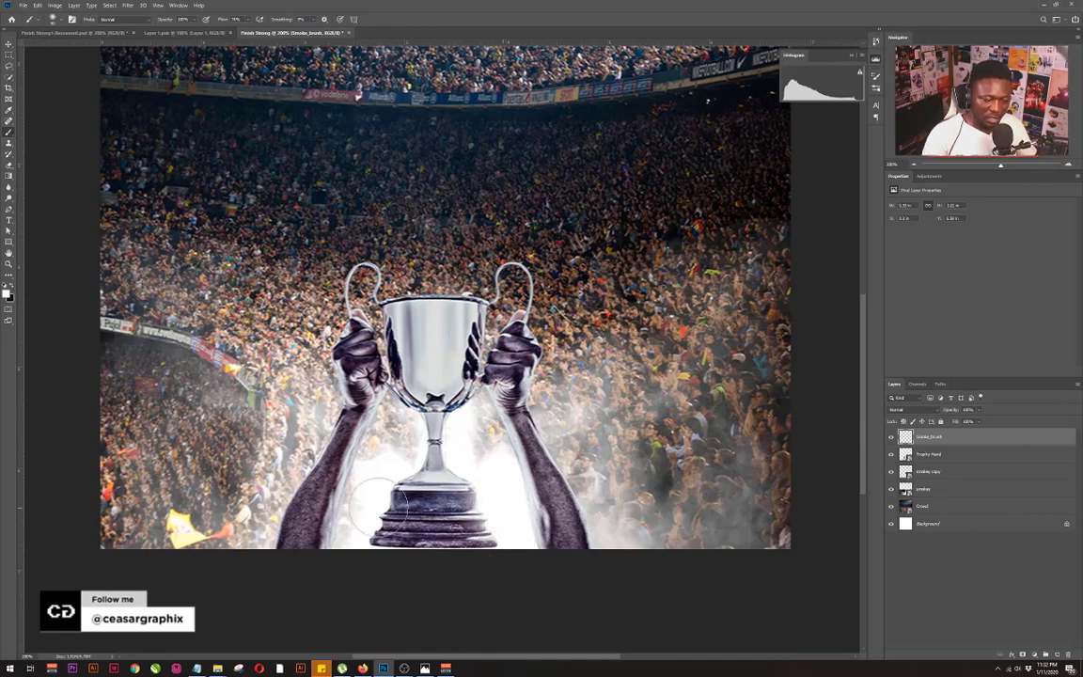
{"action": "left_click", "coordinate": [345, 449]}
{"action": "mouse_move", "coordinate": [395, 447]}
{"action": "left_mouse_down"}
{"action": "mouse_move", "coordinate": [391, 482]}
{"action": "mouse_move", "coordinate": [468, 458]}
{"action": "mouse_move", "coordinate": [440, 469]}
{"action": "mouse_move", "coordinate": [465, 438]}
{"action": "left_mouse_up"}
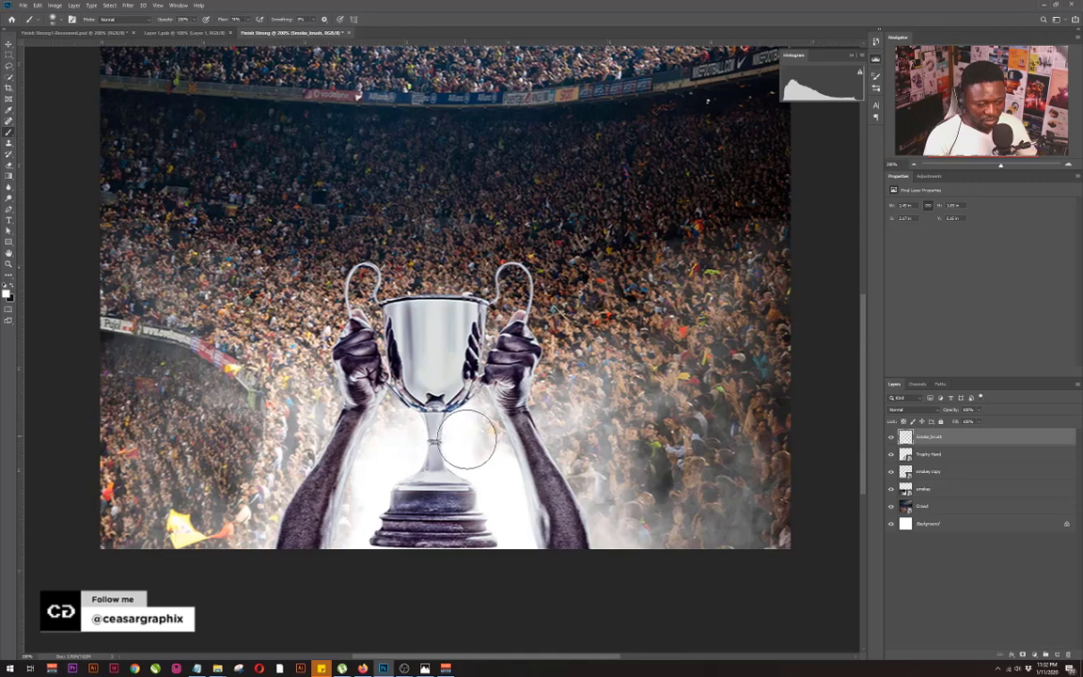
{"action": "mouse_move", "coordinate": [391, 439]}
{"action": "left_mouse_down"}
{"action": "mouse_move", "coordinate": [391, 429]}
{"action": "mouse_move", "coordinate": [401, 493]}
{"action": "left_mouse_up"}
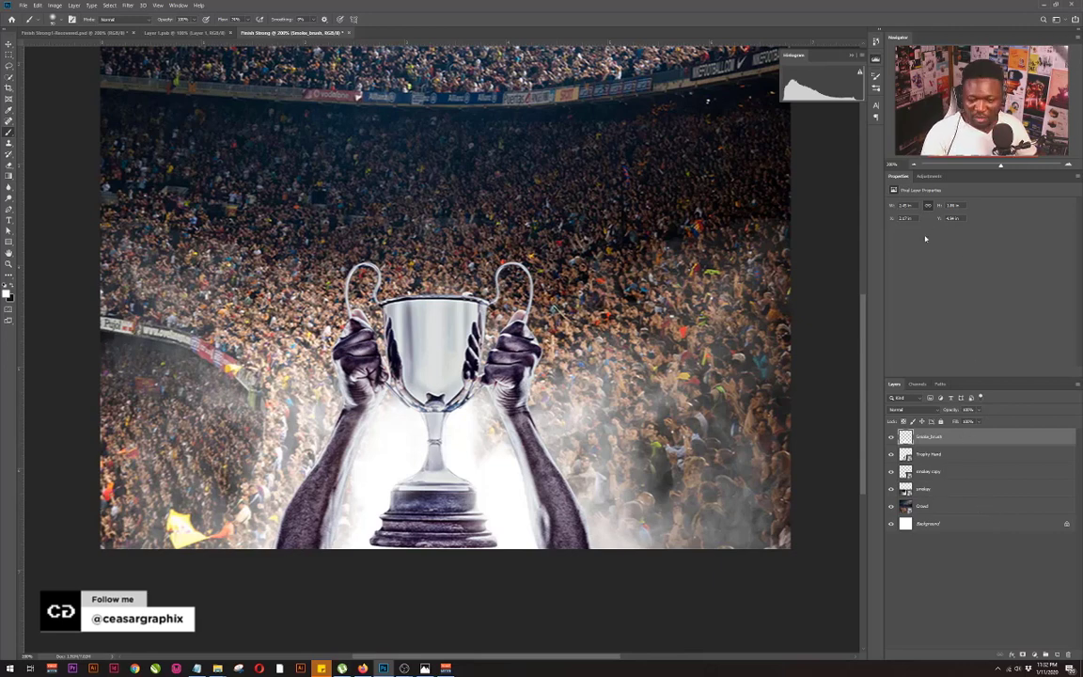
Add a Color Lookup adjustment layer above Smoke_brush and load the Candlelight.CUBE 3D LUT
{"action": "left_click", "coordinate": [1035, 655]}
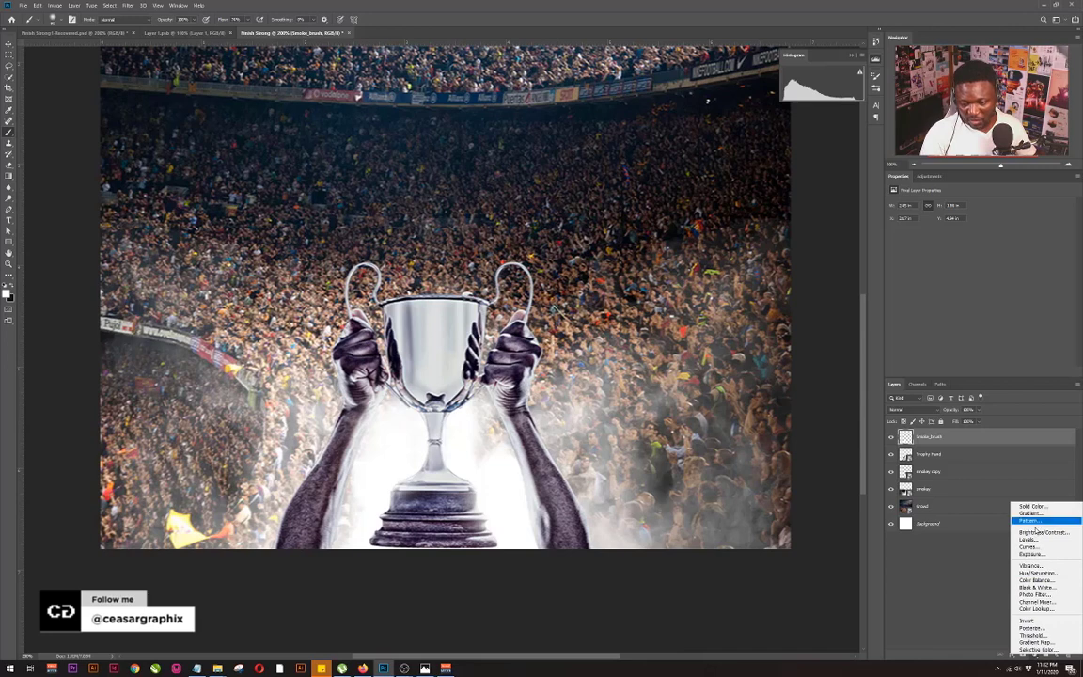
{"action": "left_click", "coordinate": [1036, 608]}
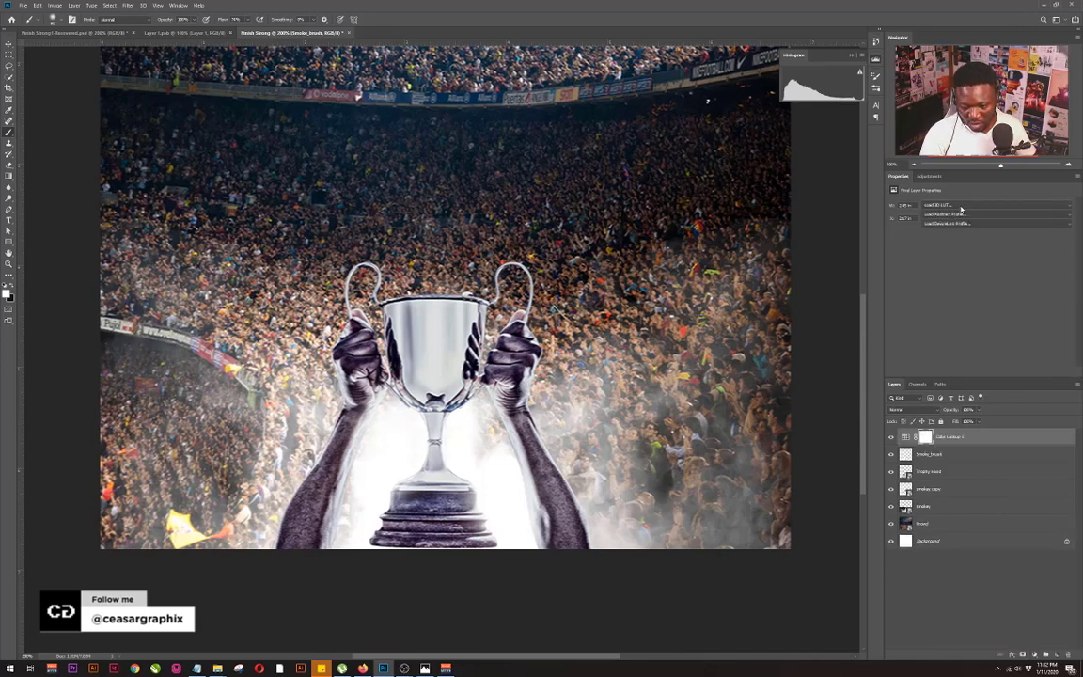
{"action": "left_click", "coordinate": [961, 205]}
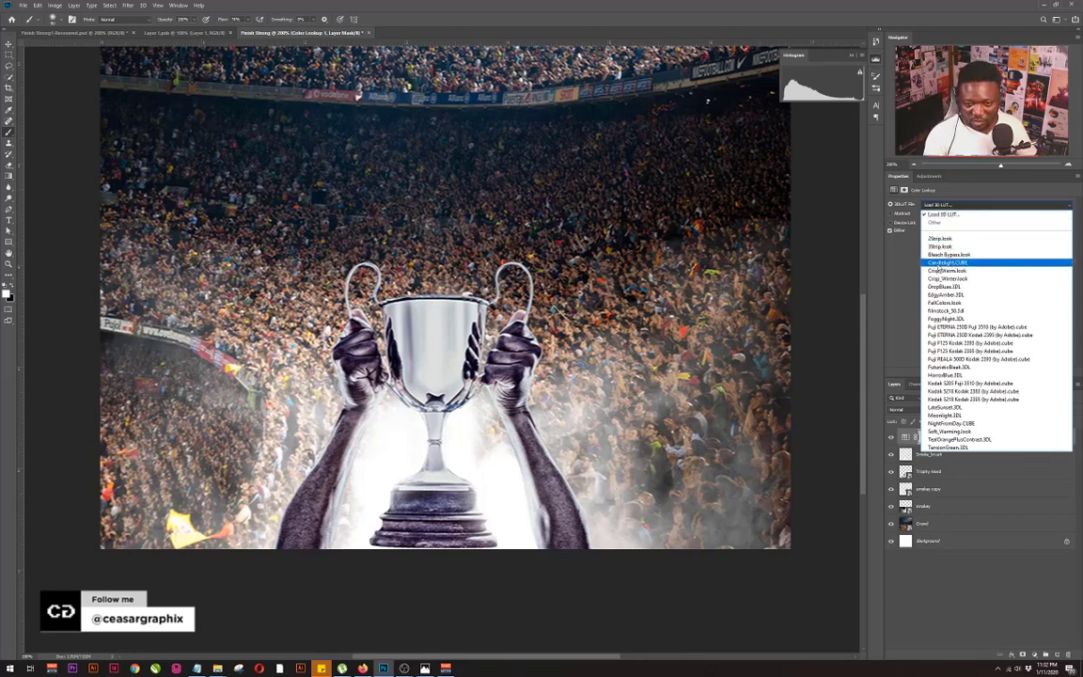
{"action": "left_click", "coordinate": [943, 264]}
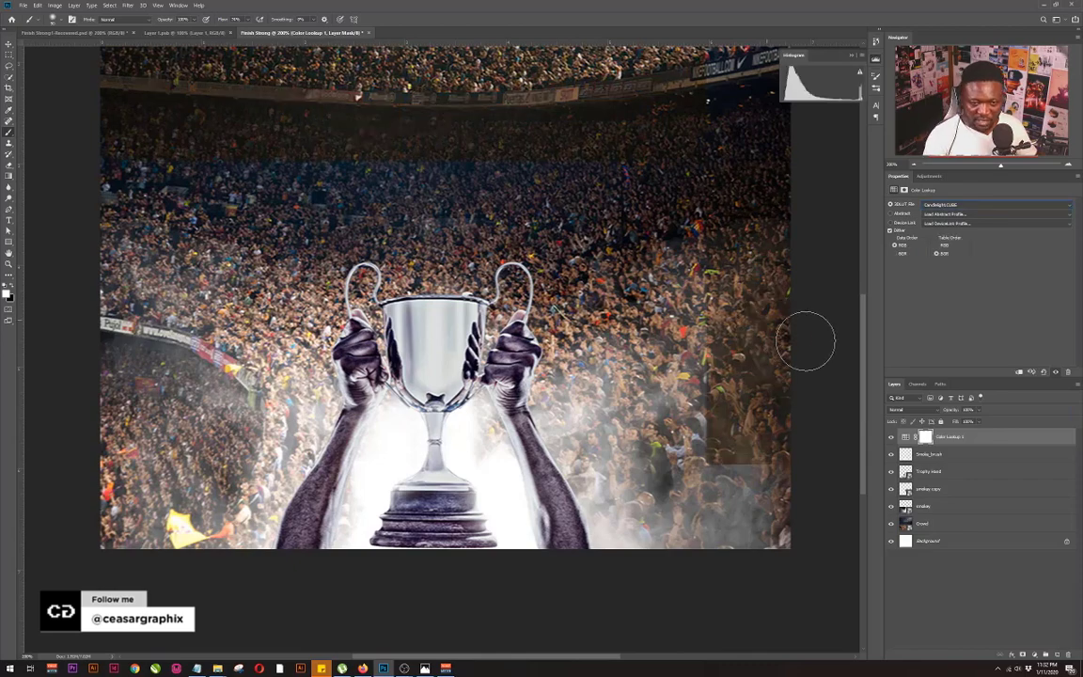
Add a Curves adjustment layer with the curve pulled down to darken, and place it directly above the Crowd layer
{"action": "key", "text": "ctrl+minus"}
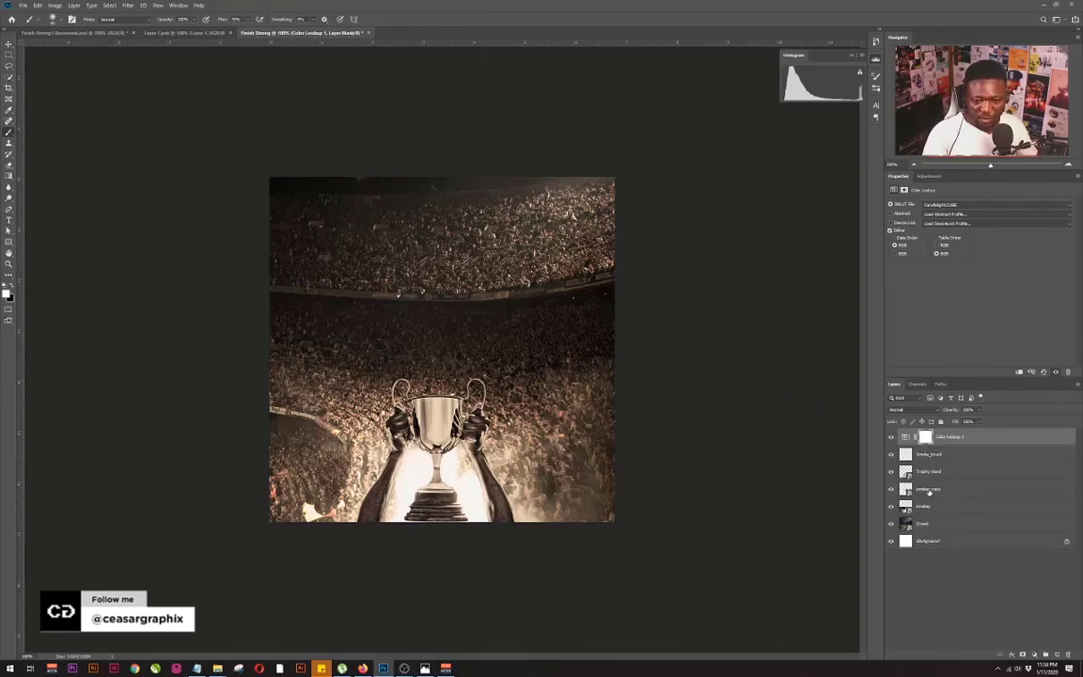
{"action": "left_click", "coordinate": [930, 455]}
{"action": "left_click", "coordinate": [929, 175]}
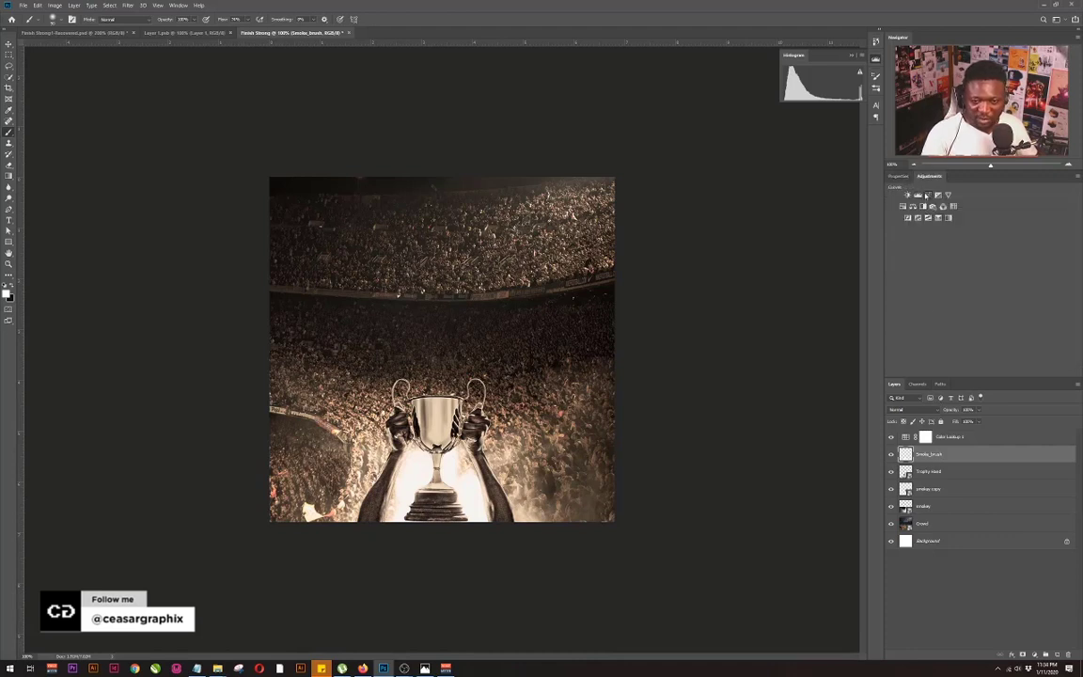
{"action": "left_click", "coordinate": [926, 195]}
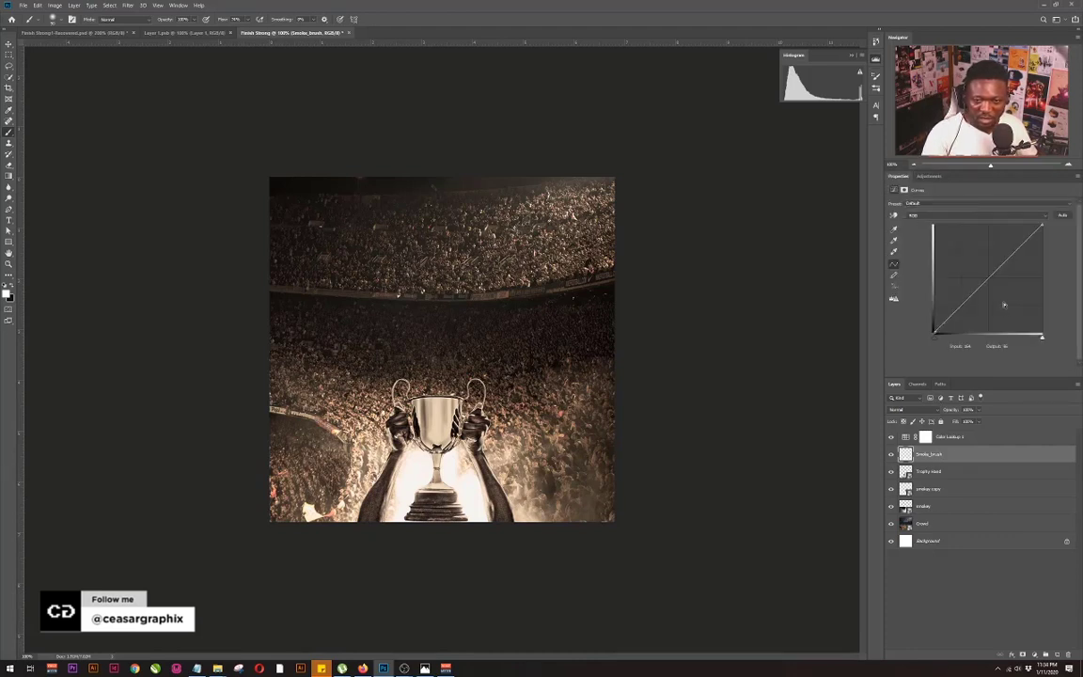
{"action": "left_click_drag", "start_coordinate": [1004, 305], "coordinate": [1022, 260]}
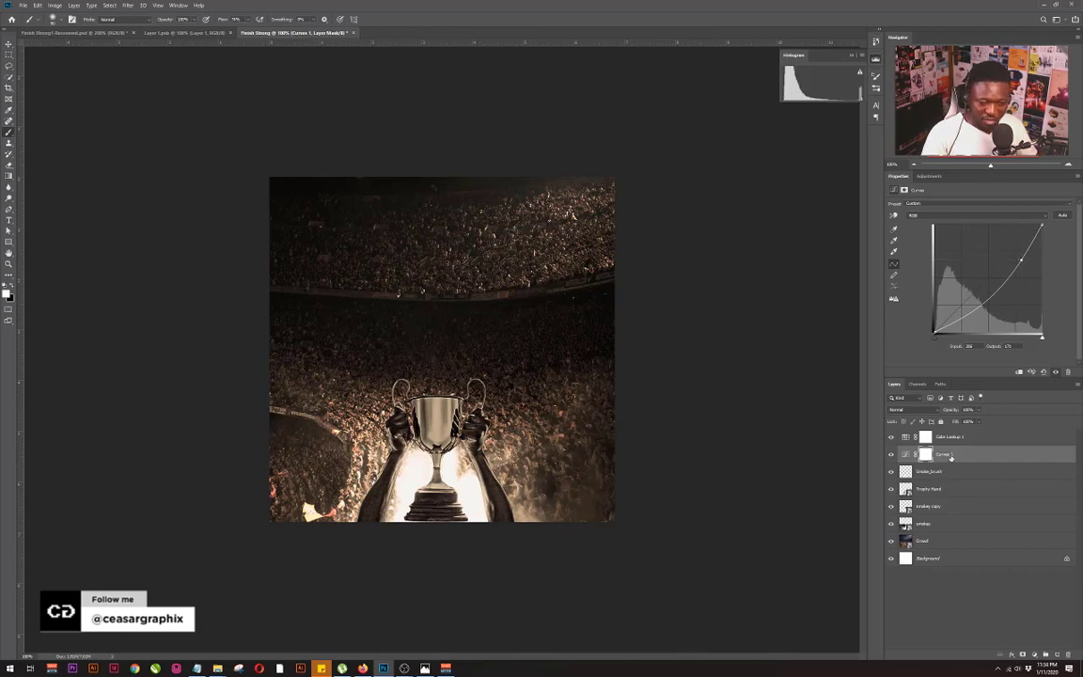
{"action": "left_click_drag", "start_coordinate": [950, 456], "coordinate": [946, 527]}
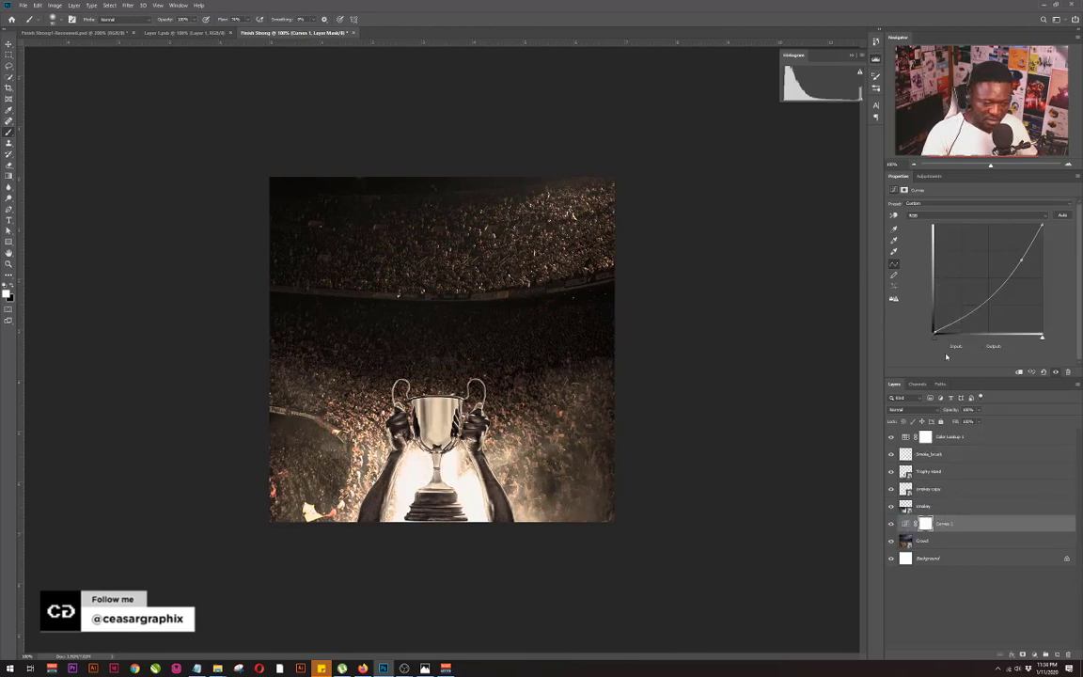
{"action": "left_click", "coordinate": [1021, 262]}
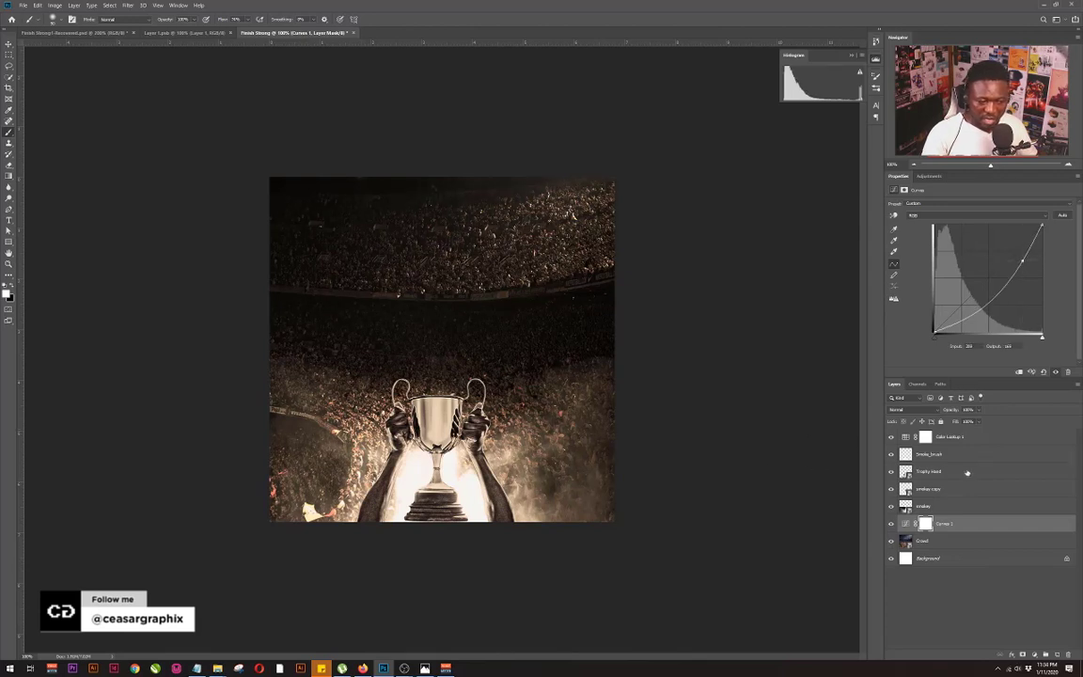
Add a second Curves adjustment above the Color Lookup layer, lowering the white output and bending the midtones down to darken the image
{"action": "left_click", "coordinate": [946, 440]}
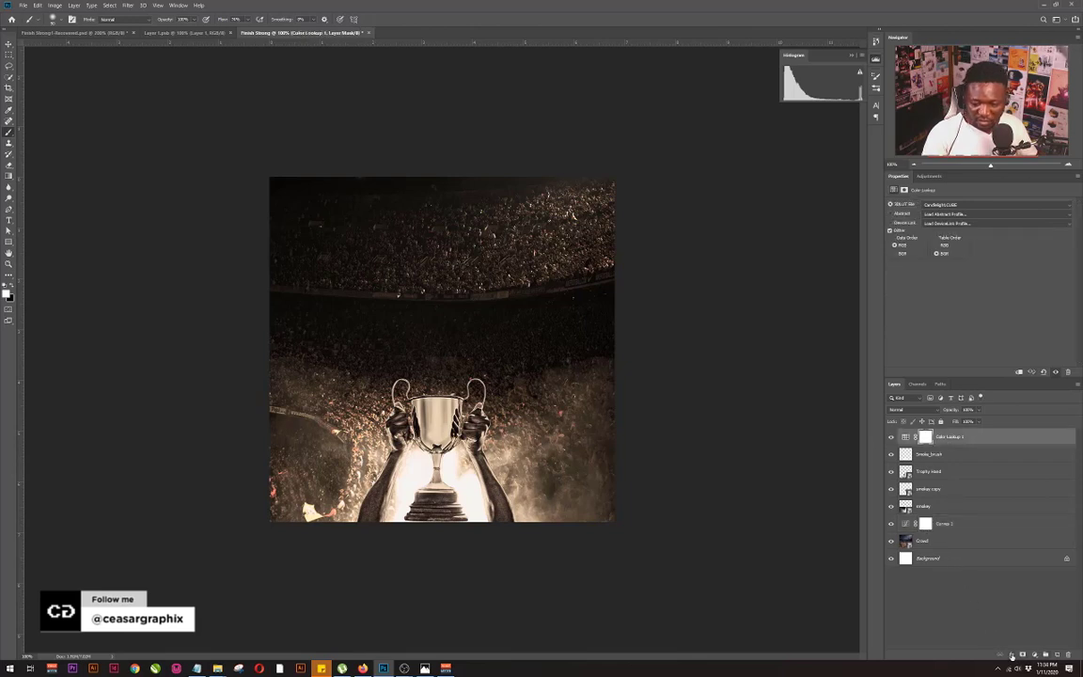
{"action": "left_click", "coordinate": [930, 175]}
{"action": "left_click", "coordinate": [927, 196]}
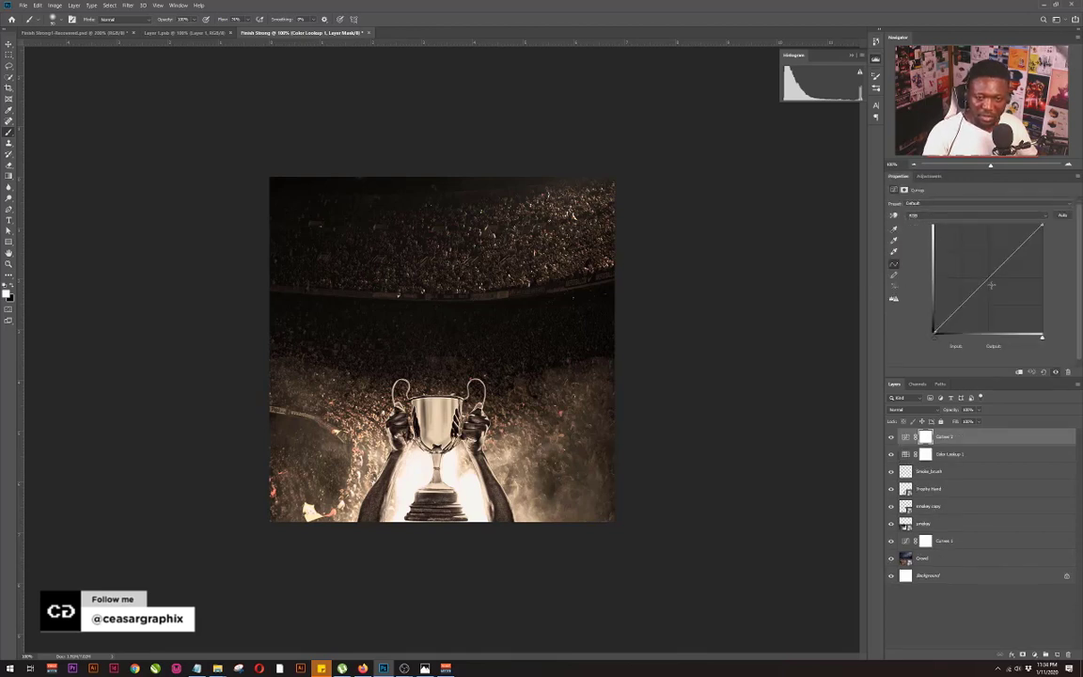
{"action": "left_click_drag", "start_coordinate": [1041, 226], "coordinate": [1041, 249]}
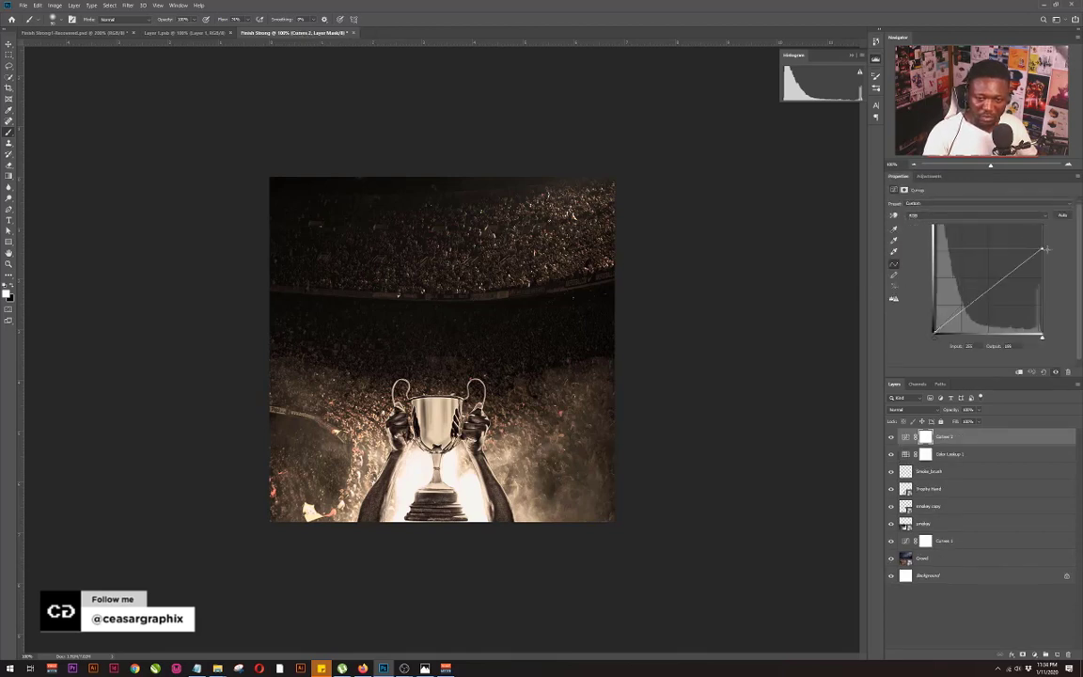
{"action": "left_click_drag", "start_coordinate": [999, 280], "coordinate": [1004, 287]}
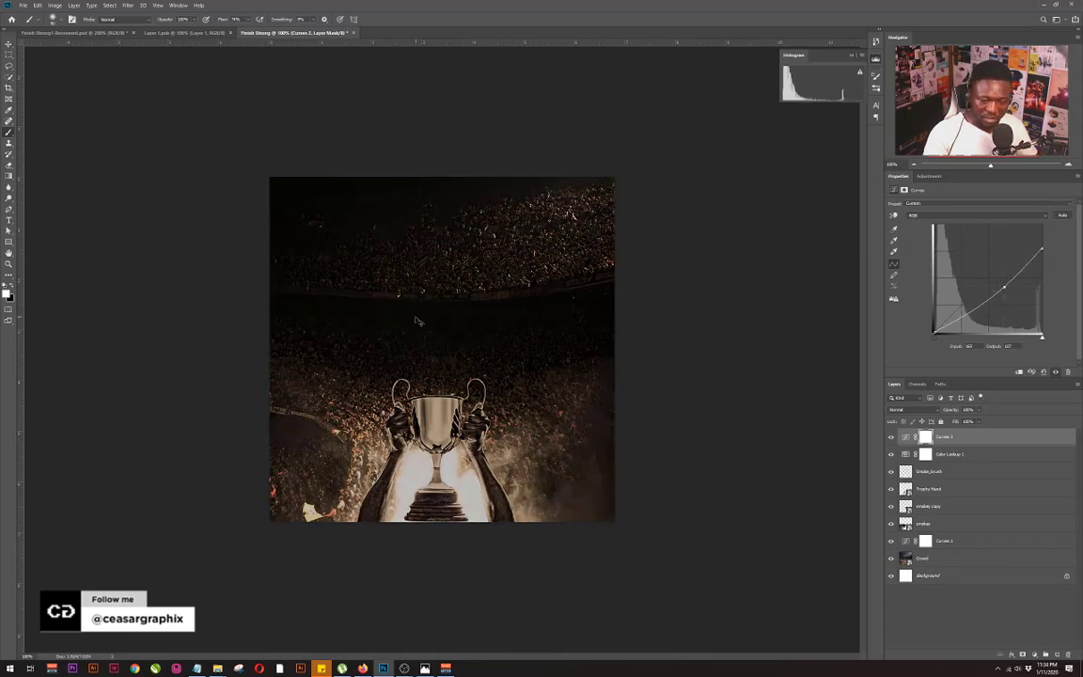
Invert the upper Curves layer's mask to black and paint white with a large soft brush over the upper crowd
{"action": "key", "text": "ctrl+plus"}
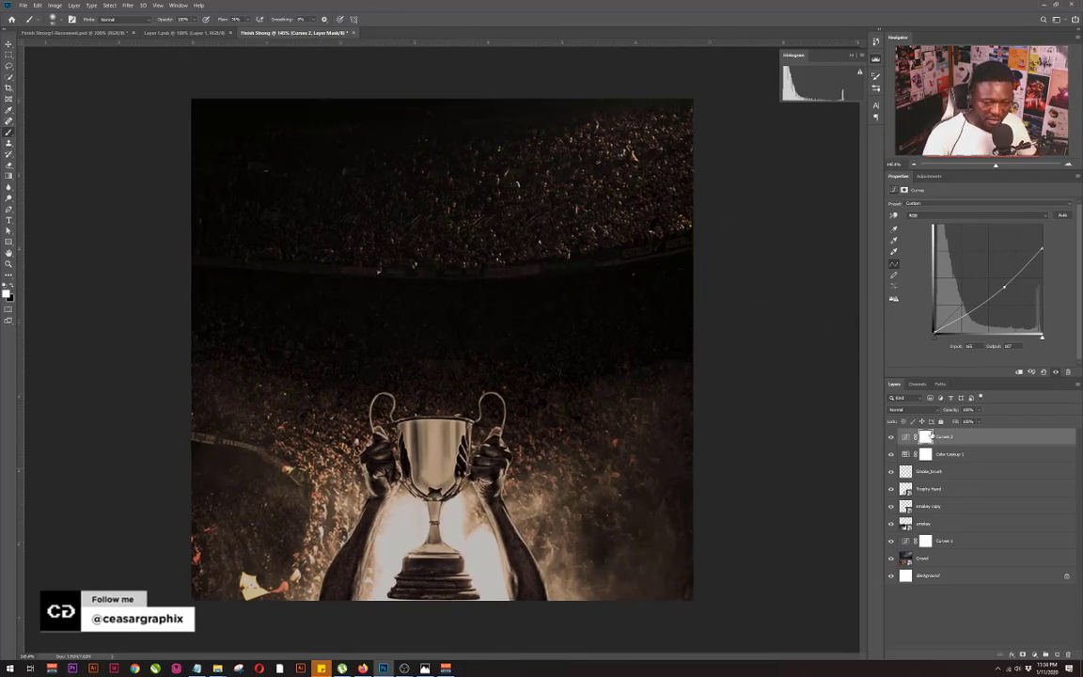
{"action": "left_click", "coordinate": [925, 438]}
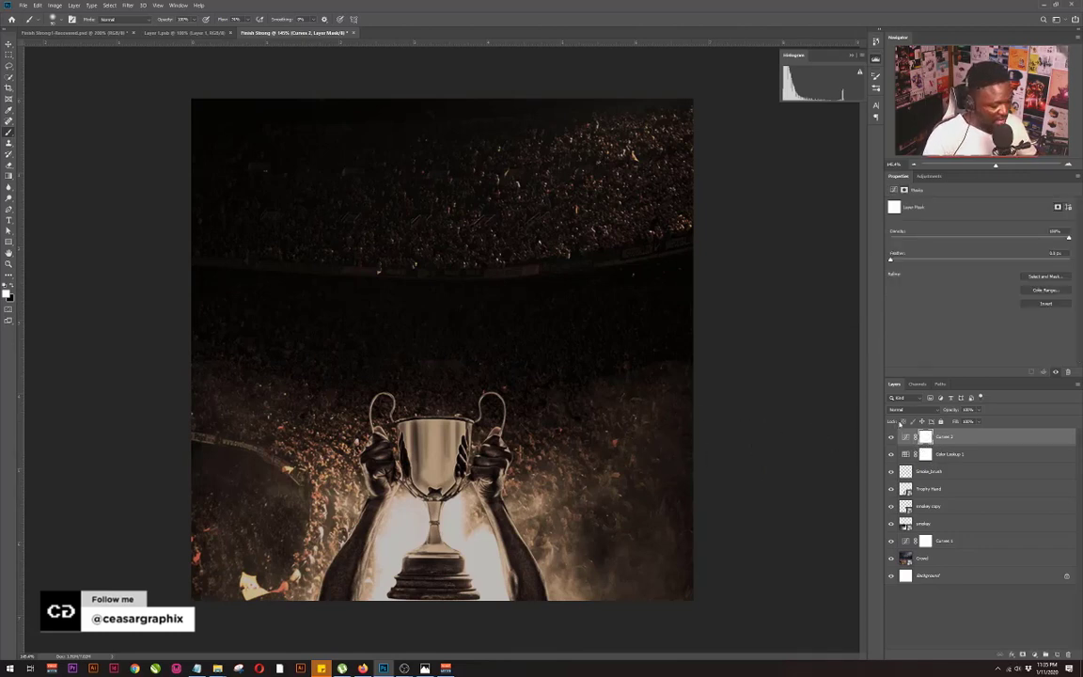
{"action": "key", "text": "ctrl+i"}
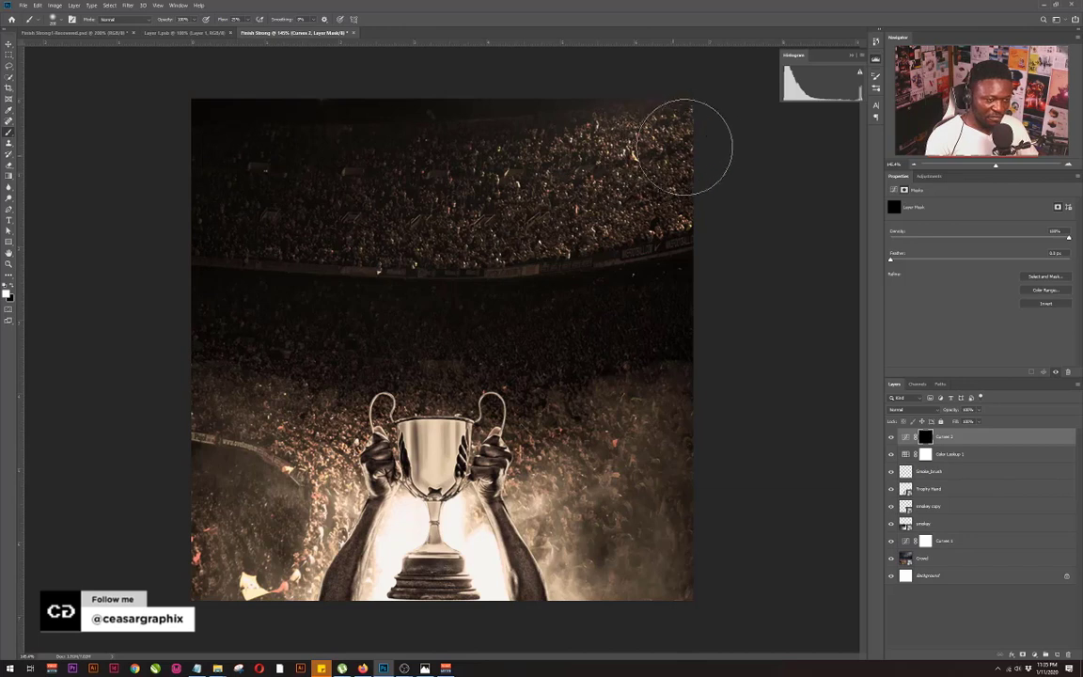
{"action": "key", "text": "]"}
{"action": "key", "text": "]"}
{"action": "key", "text": "]"}
{"action": "mouse_move", "coordinate": [657, 141]}
{"action": "left_mouse_down"}
{"action": "mouse_move", "coordinate": [686, 186]}
{"action": "mouse_move", "coordinate": [663, 202]}
{"action": "mouse_move", "coordinate": [647, 186]}
{"action": "mouse_move", "coordinate": [667, 166]}
{"action": "mouse_move", "coordinate": [659, 171]}
{"action": "mouse_move", "coordinate": [668, 142]}
{"action": "mouse_move", "coordinate": [610, 181]}
{"action": "mouse_move", "coordinate": [530, 210]}
{"action": "left_mouse_up"}
{"action": "key", "text": "["}
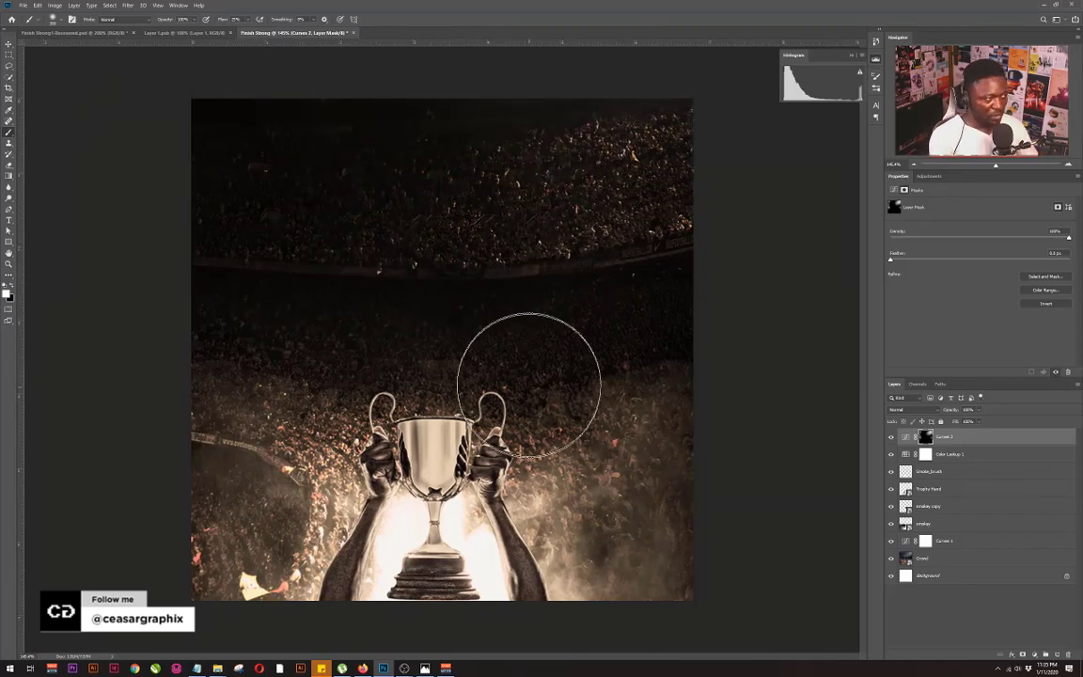
{"action": "key", "text": "v"}
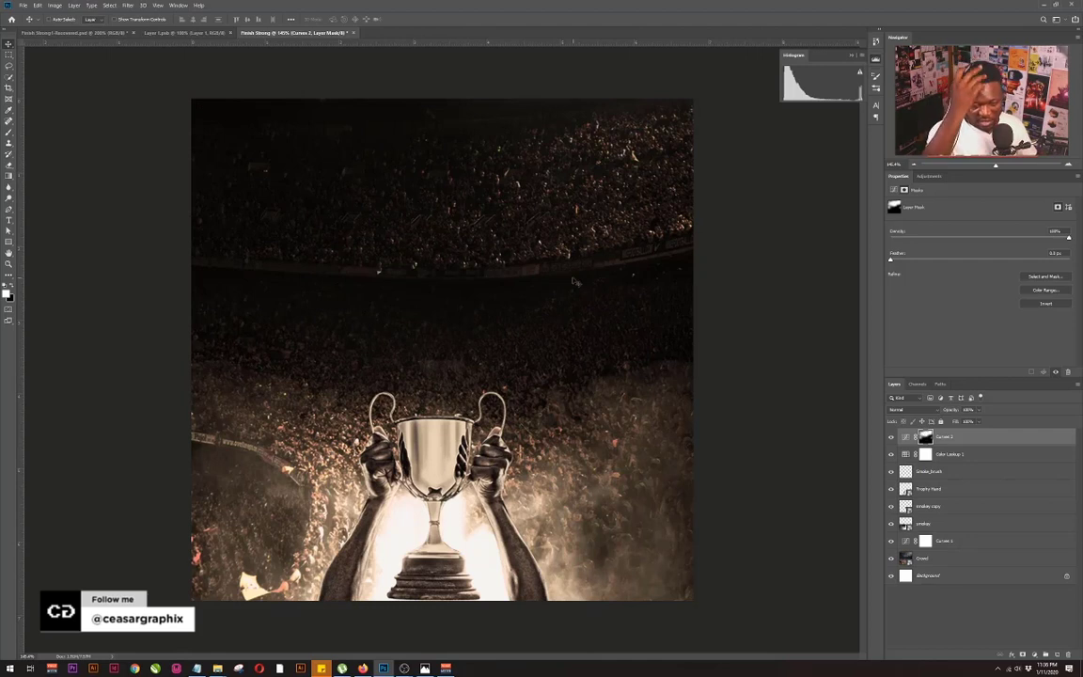
Add a Color Balance adjustment layer on top and shift its midtones strongly toward red and slightly toward yellow
{"action": "left_click", "coordinate": [952, 437]}
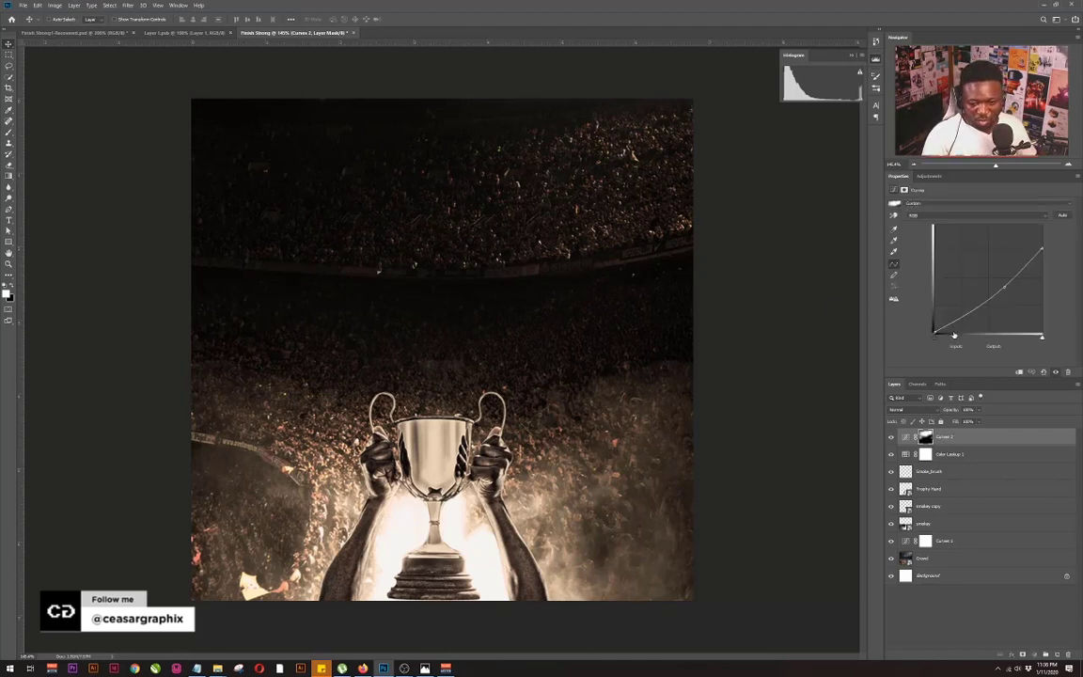
{"action": "left_click", "coordinate": [929, 177]}
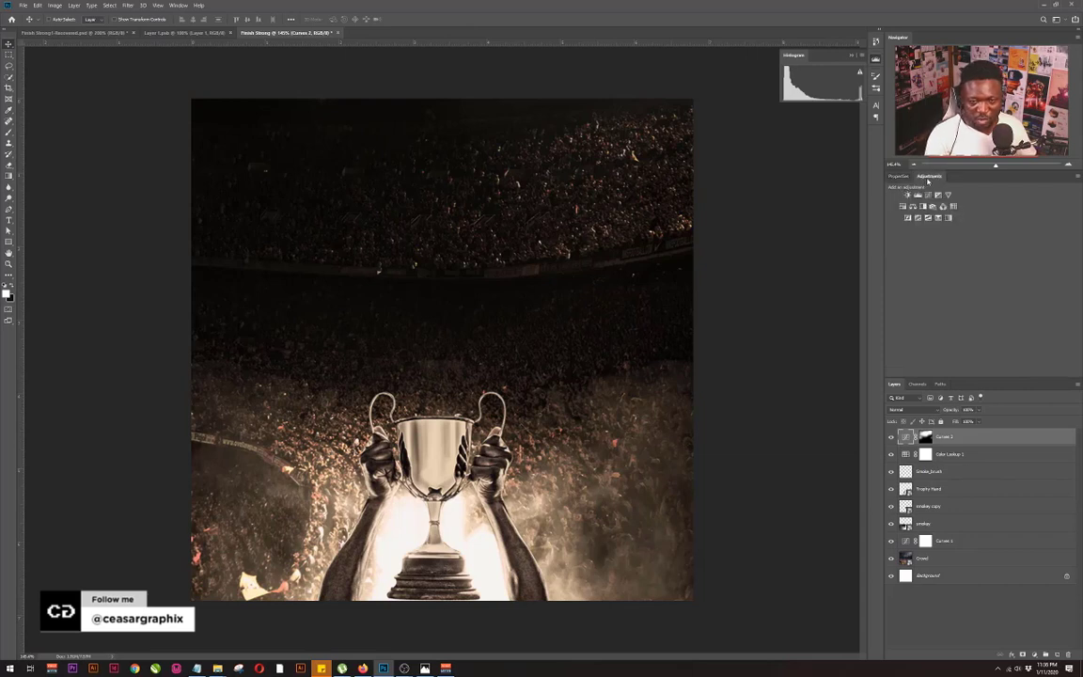
{"action": "left_click", "coordinate": [911, 207]}
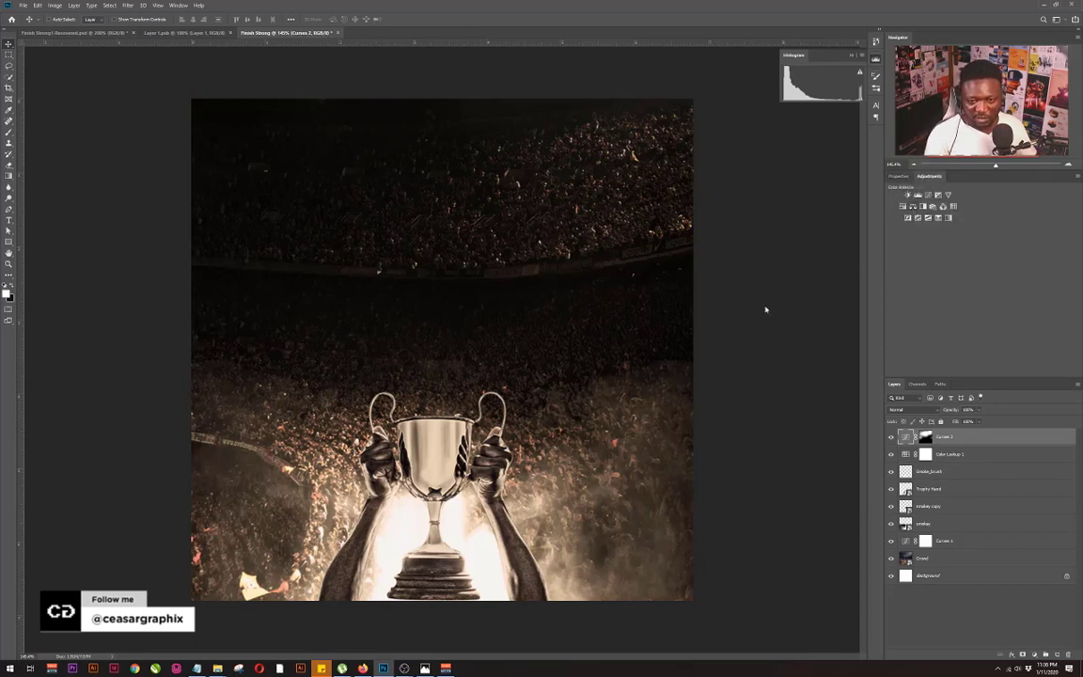
{"action": "key", "text": "ctrl+b"}
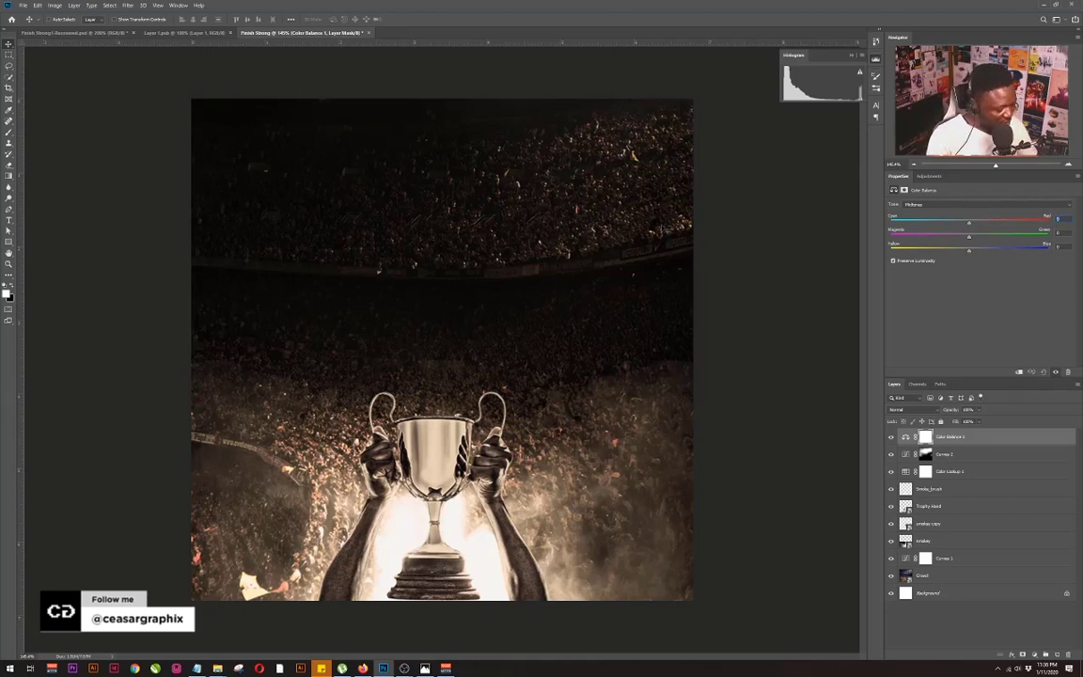
{"action": "type", "text": "8"}
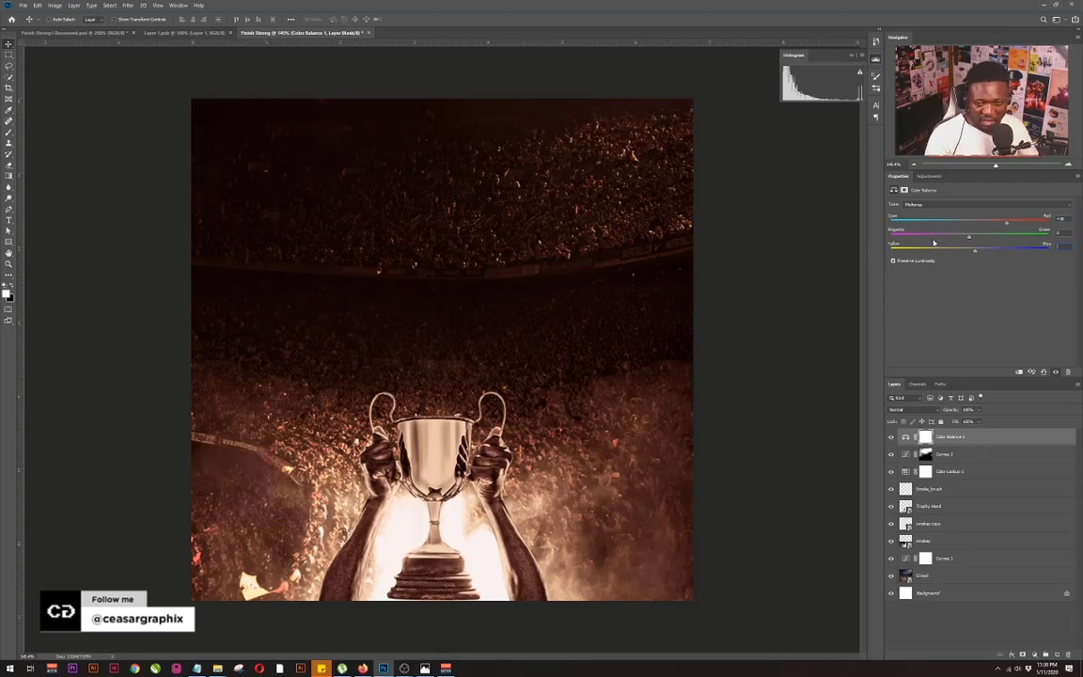
{"action": "left_click_drag", "start_coordinate": [935, 247], "coordinate": [986, 251]}
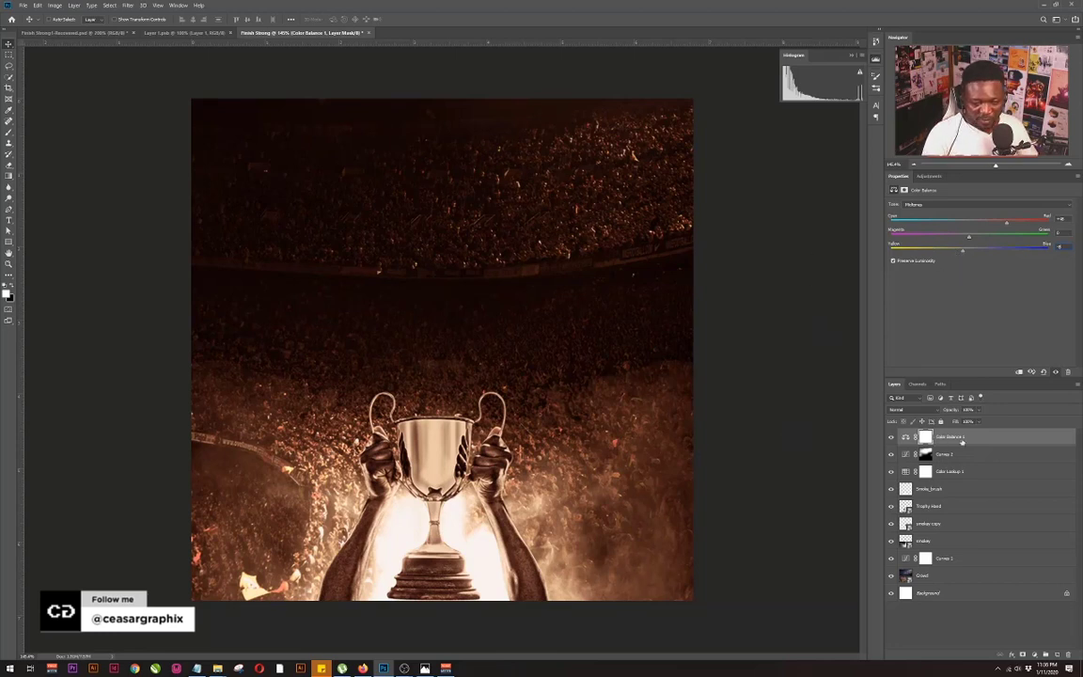
{"action": "key", "text": "ctrl+2"}
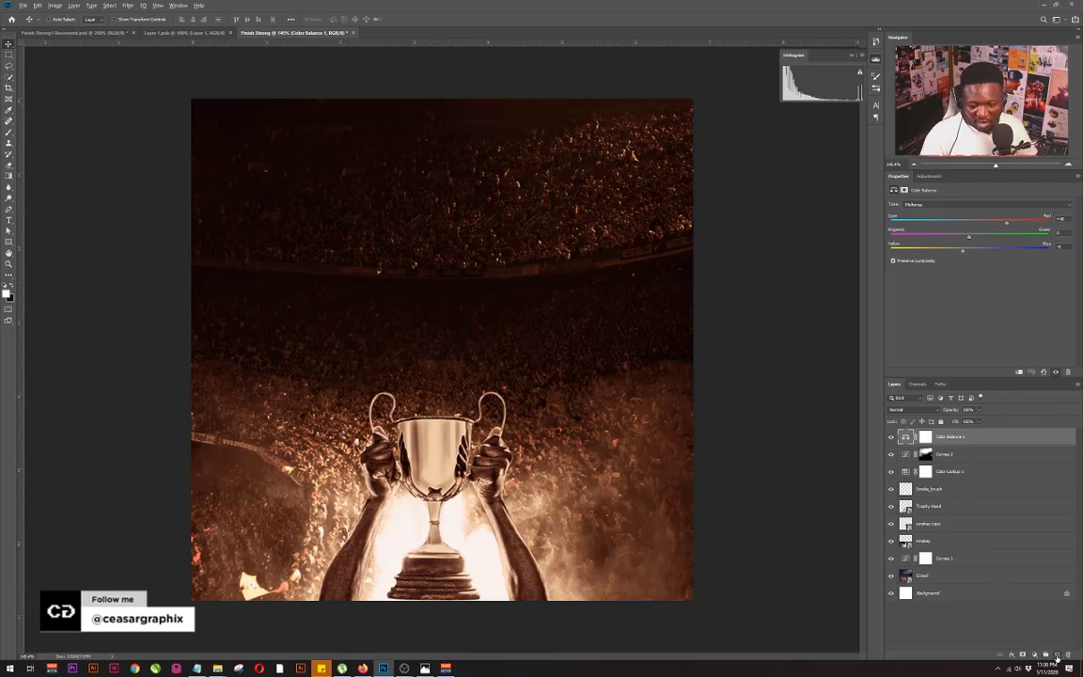
Create a new top layer named Dodge in Overlay mode, filled with the Overlay-neutral 50% gray
{"action": "key", "text": "ctrl+shift+n"}
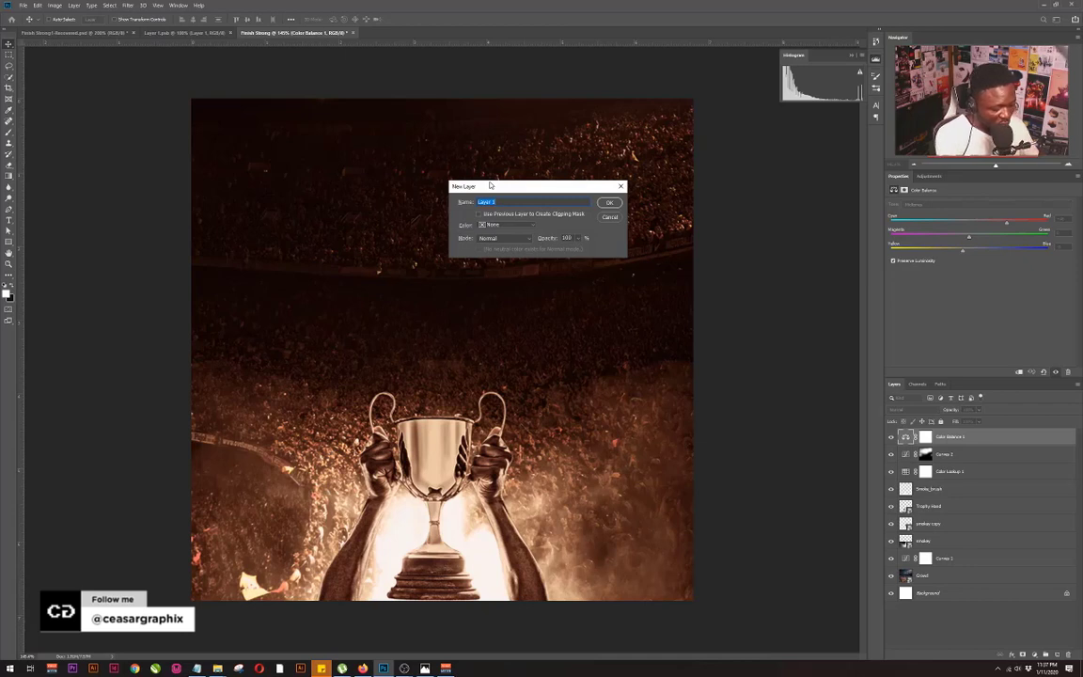
{"action": "type", "text": "O"}
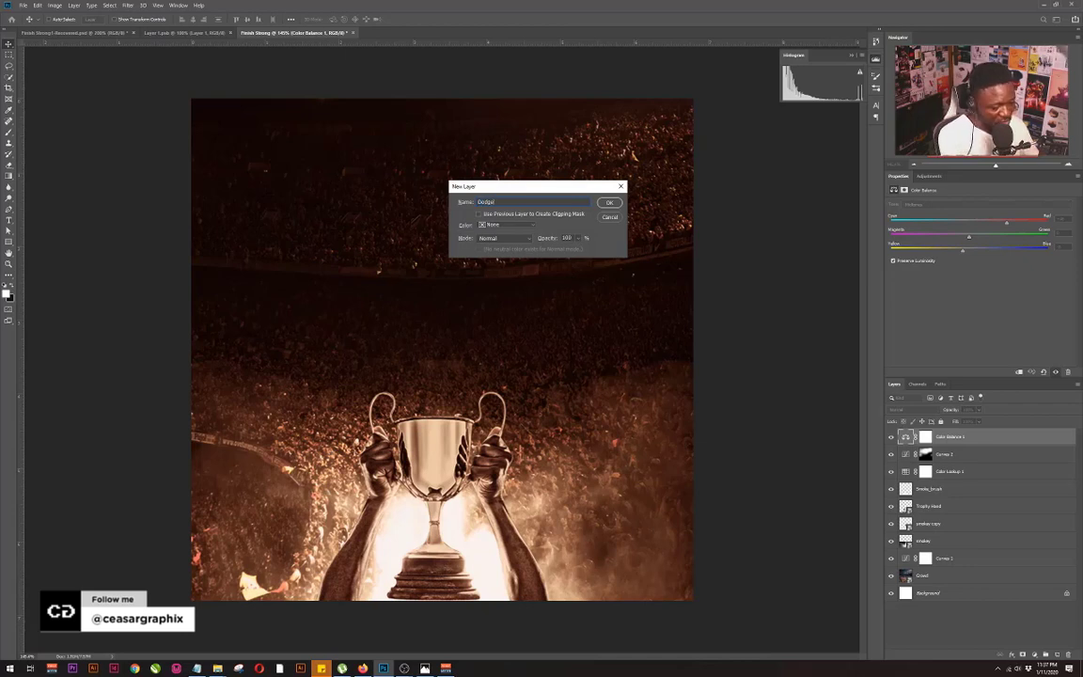
{"action": "left_click", "coordinate": [481, 239]}
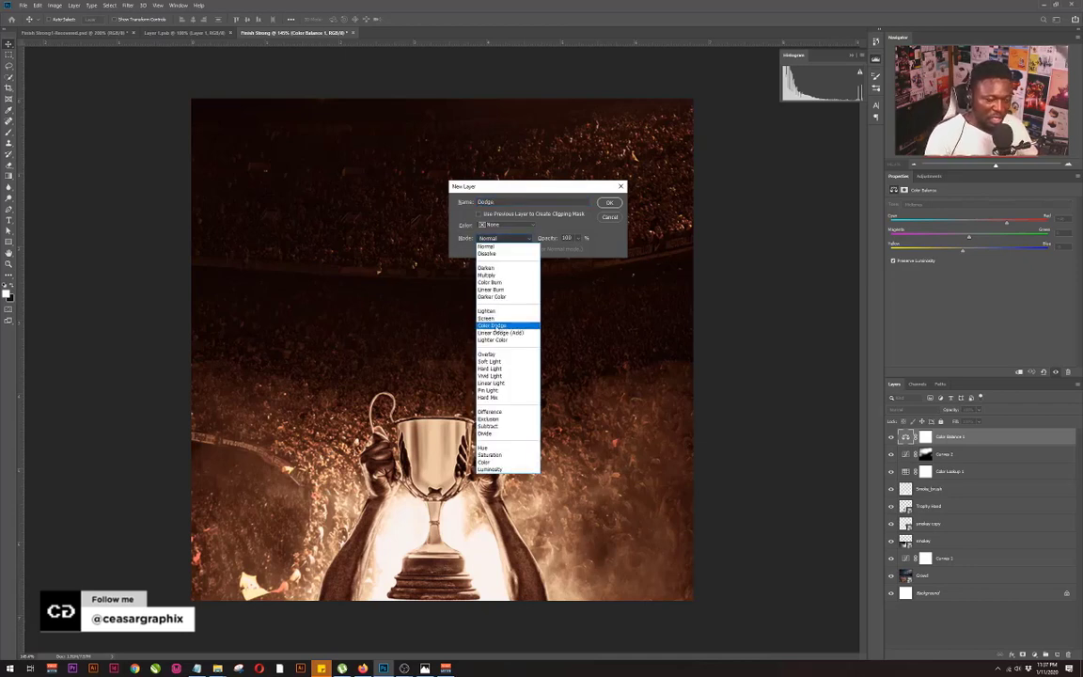
{"action": "left_click", "coordinate": [498, 356]}
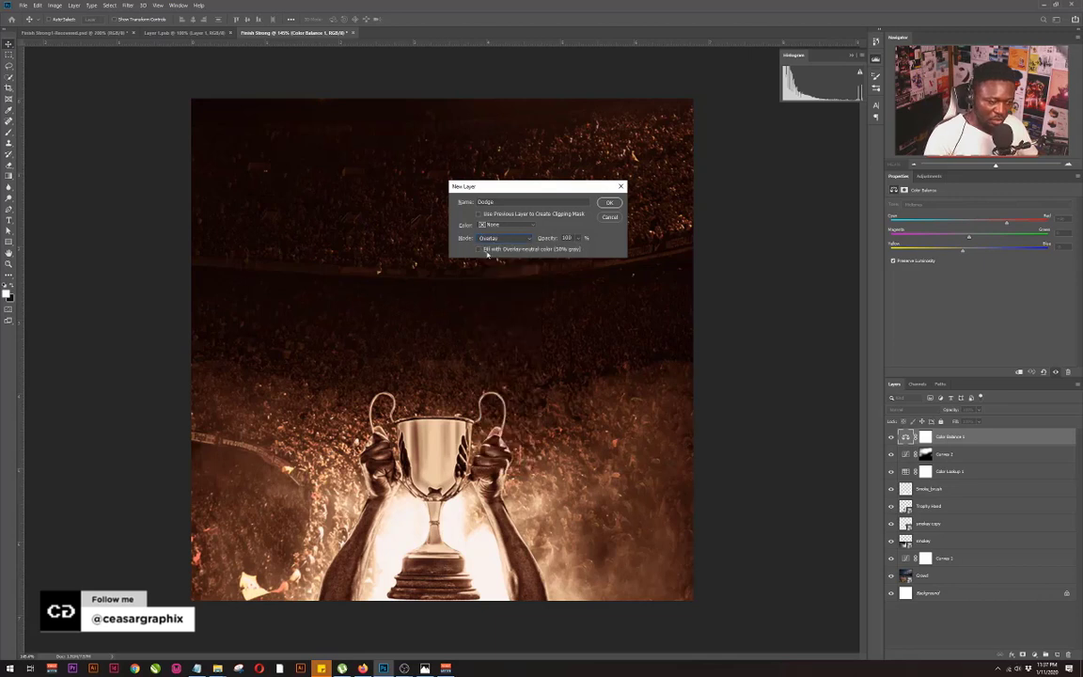
{"action": "left_click", "coordinate": [609, 203]}
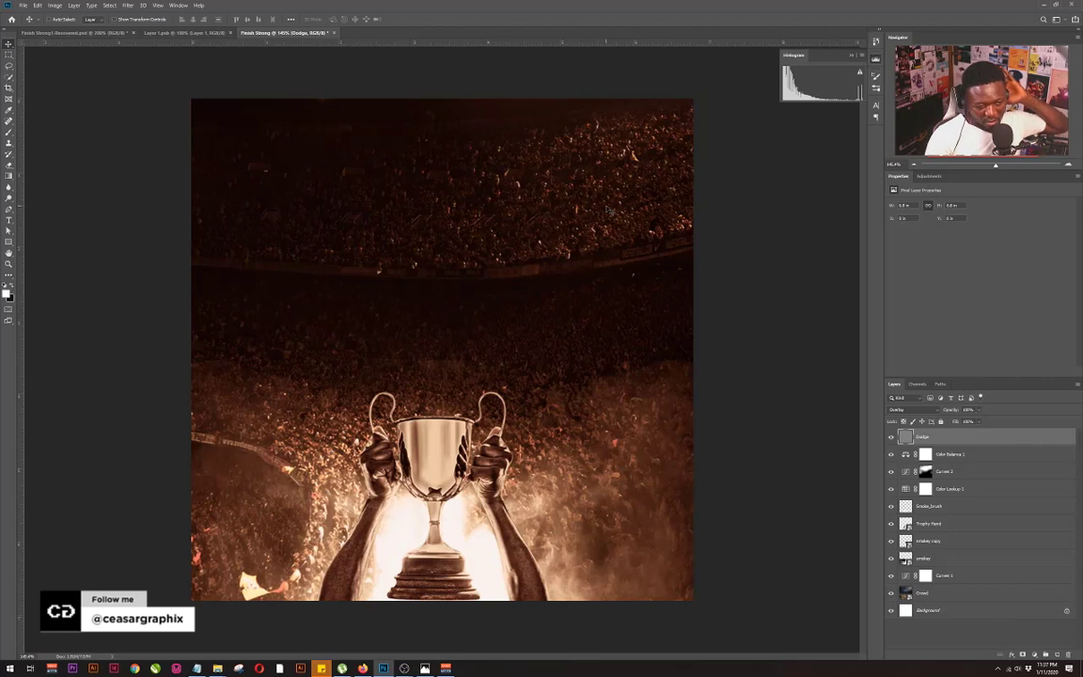
Load the Trophy Hand layer's outline as a selection and brighten the trophy cup's highlights on the Dodge layer with an enlarged Dodge brush
{"action": "left_click", "coordinate": [11, 199]}
{"action": "left_click", "coordinate": [31, 200]}
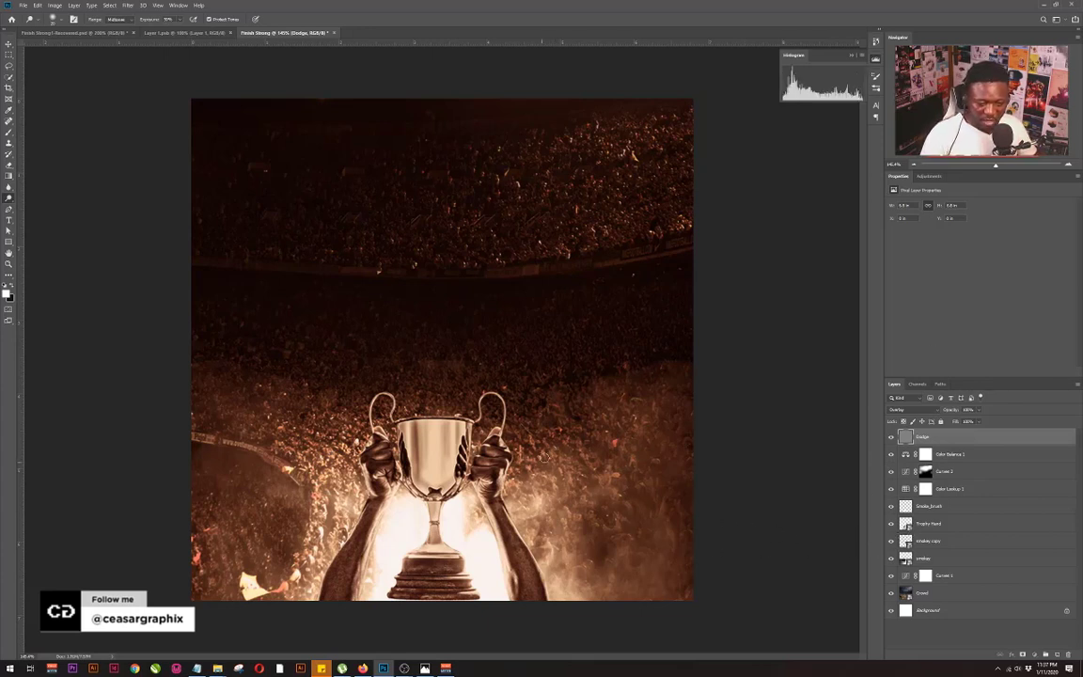
{"action": "left_click", "coordinate": [906, 525], "text": "ctrl"}
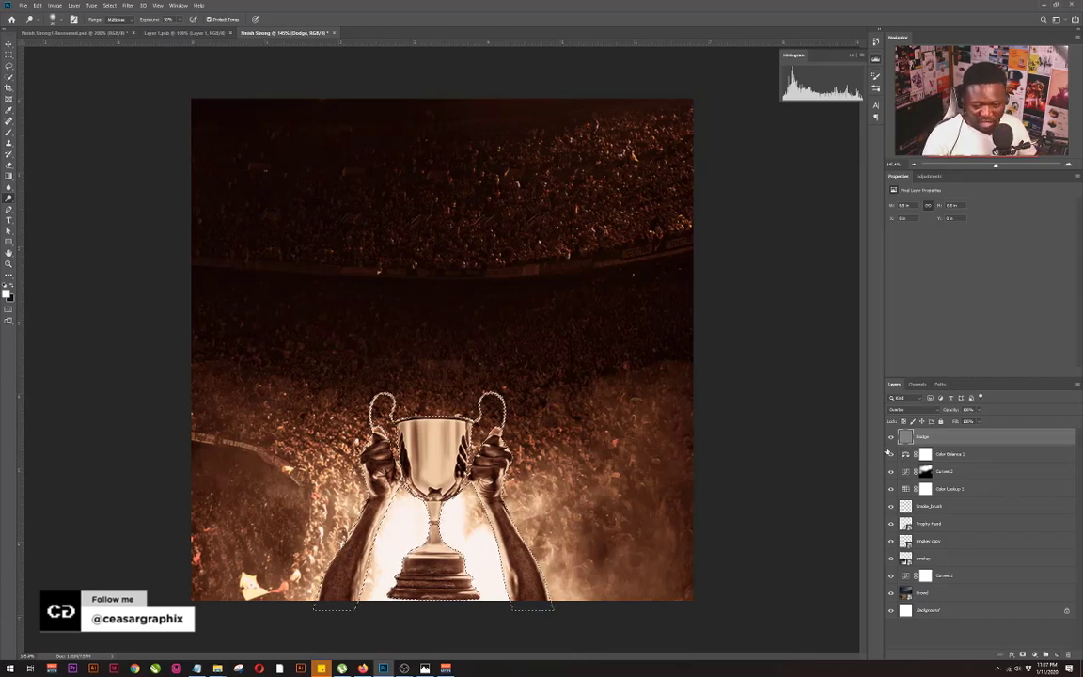
{"action": "key", "text": "ctrl+plus"}
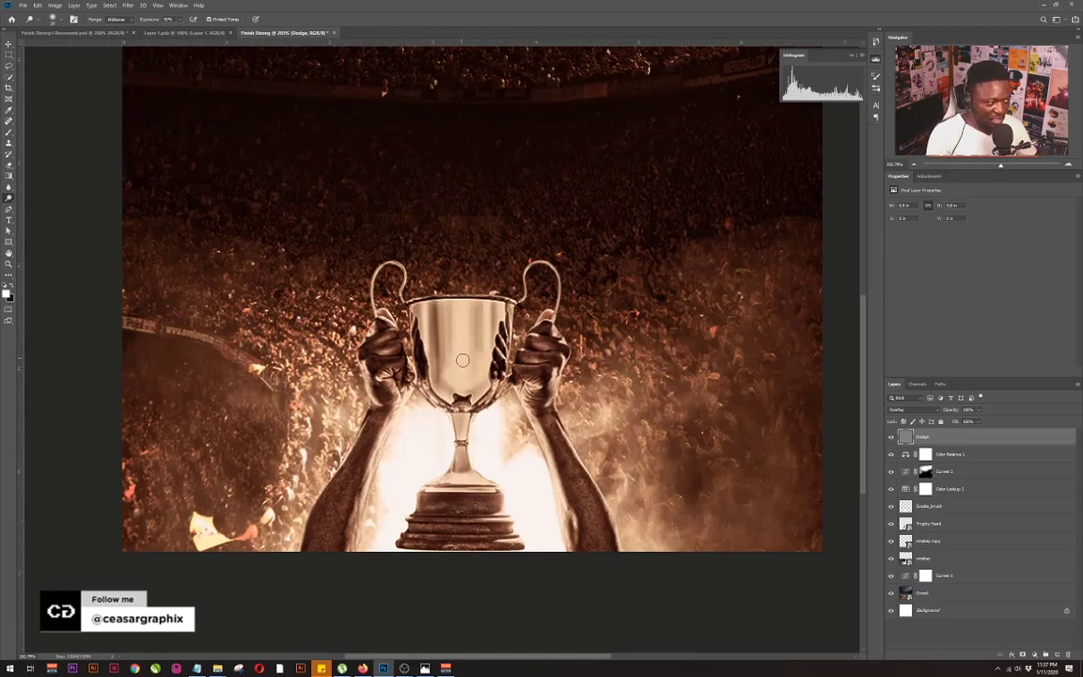
{"action": "key", "text": "bracketright"}
{"action": "key", "text": "bracketright"}
{"action": "key", "text": "bracketright"}
{"action": "key", "text": "bracketright"}
{"action": "key", "text": "bracketright"}
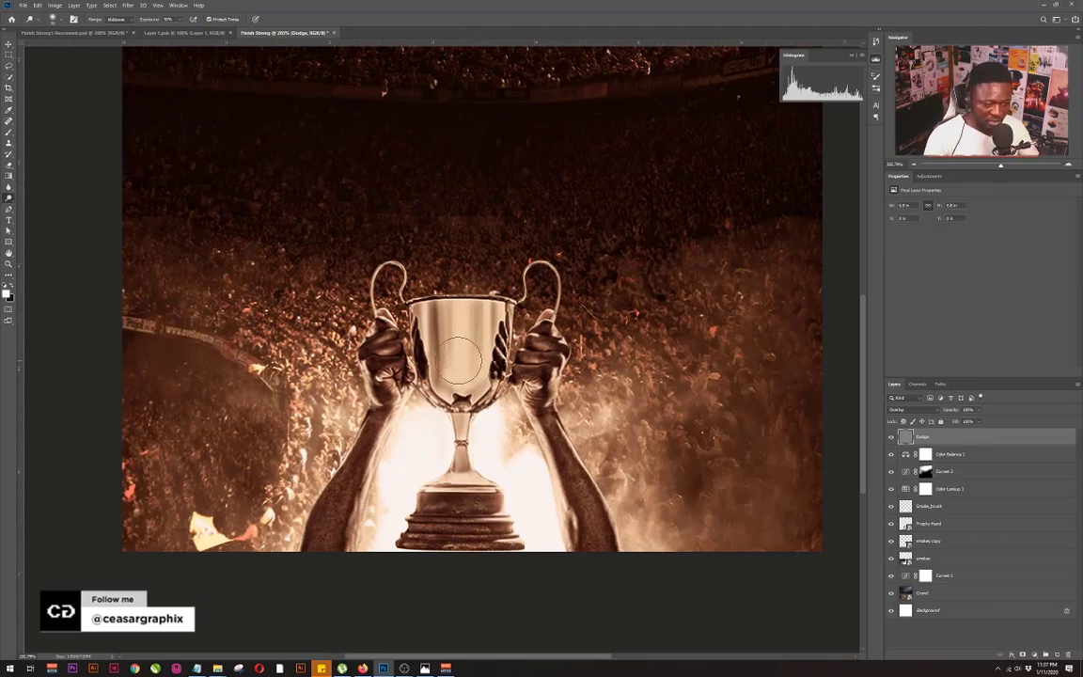
{"action": "mouse_move", "coordinate": [468, 361]}
{"action": "left_mouse_down"}
{"action": "mouse_move", "coordinate": [474, 332]}
{"action": "mouse_move", "coordinate": [399, 320]}
{"action": "mouse_move", "coordinate": [402, 344]}
{"action": "mouse_move", "coordinate": [414, 320]}
{"action": "mouse_move", "coordinate": [437, 382]}
{"action": "mouse_move", "coordinate": [477, 369]}
{"action": "mouse_move", "coordinate": [488, 346]}
{"action": "left_mouse_up"}
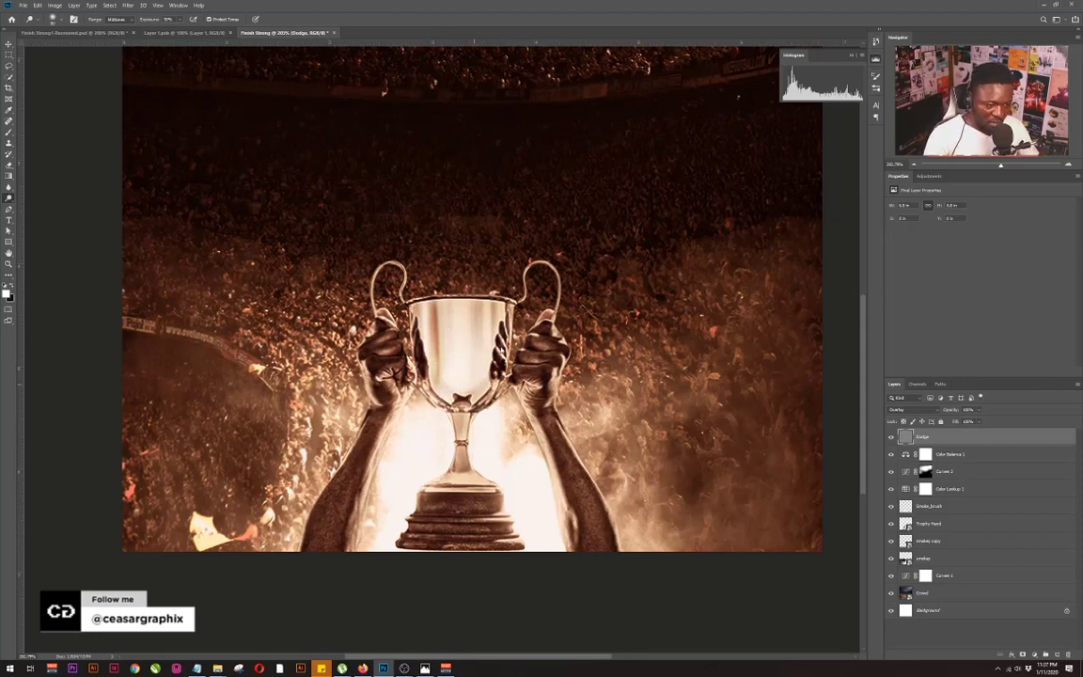
{"action": "mouse_move", "coordinate": [473, 386]}
{"action": "left_mouse_down"}
{"action": "mouse_move", "coordinate": [471, 360]}
{"action": "mouse_move", "coordinate": [455, 441]}
{"action": "mouse_move", "coordinate": [465, 391]}
{"action": "left_mouse_up"}
{"action": "left_click_drag", "start_coordinate": [418, 356], "coordinate": [405, 378]}
Dodge the highlights along the trophy's stem, stepped base and the hands within the selection
{"action": "left_click_drag", "start_coordinate": [477, 419], "coordinate": [485, 480]}
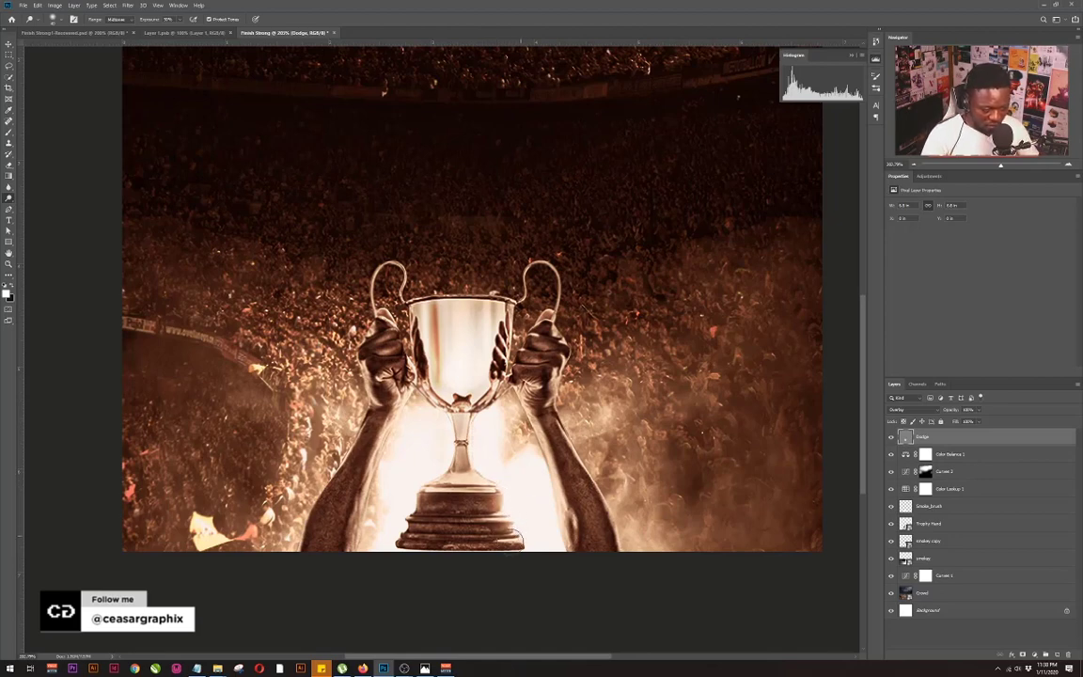
{"action": "left_click_drag", "start_coordinate": [419, 513], "coordinate": [433, 509]}
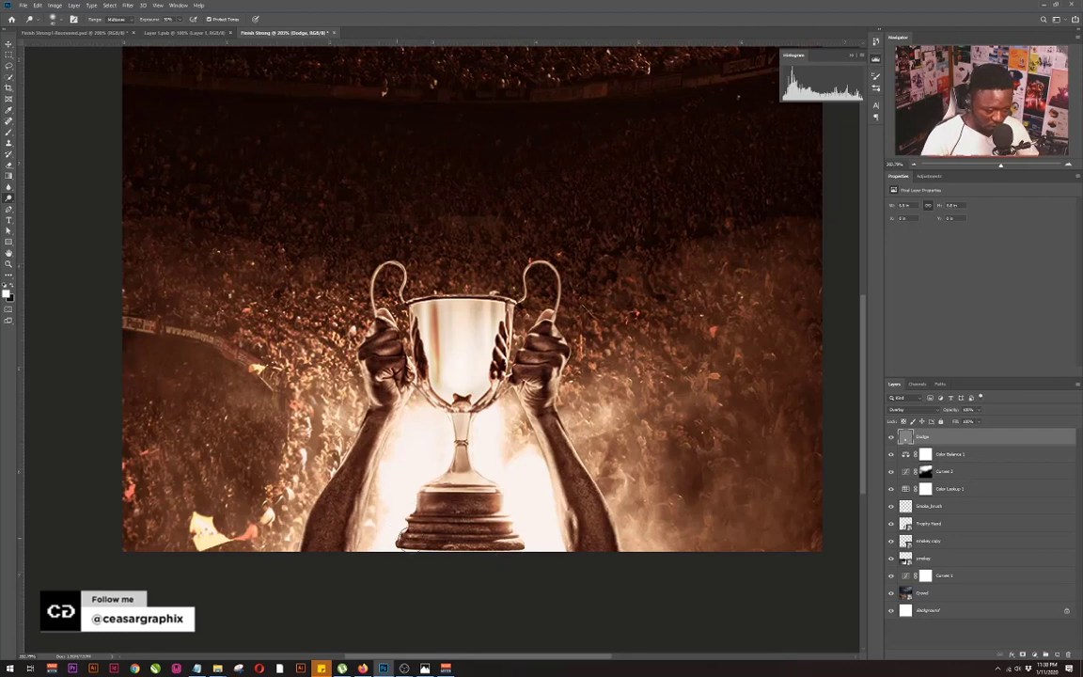
{"action": "mouse_move", "coordinate": [422, 508]}
{"action": "left_mouse_down"}
{"action": "mouse_move", "coordinate": [433, 495]}
{"action": "mouse_move", "coordinate": [421, 524]}
{"action": "mouse_move", "coordinate": [444, 530]}
{"action": "left_mouse_up"}
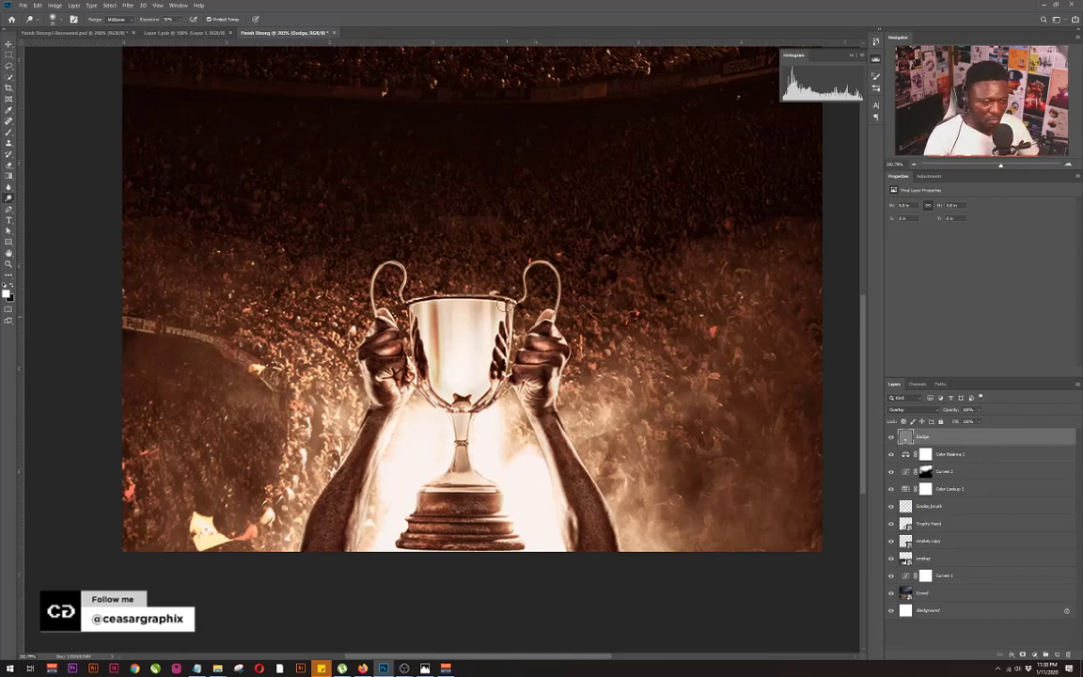
{"action": "scroll", "coordinate": [493, 250], "scroll_direction": "up", "scroll_amount": 2}
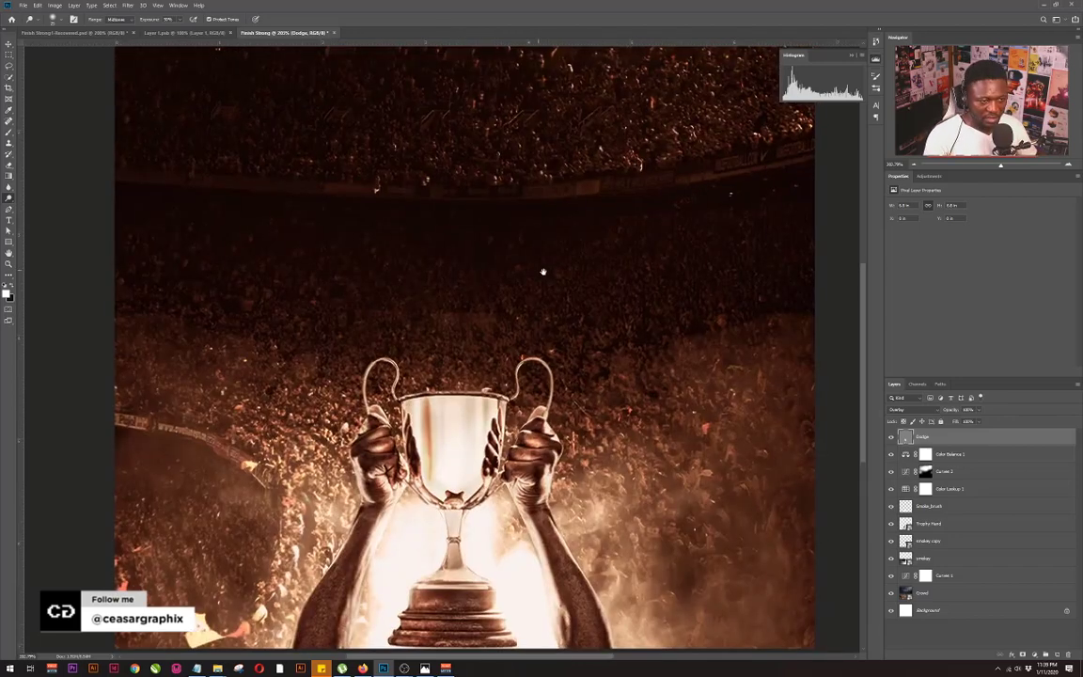
{"action": "scroll", "coordinate": [572, 260], "scroll_direction": "down", "scroll_amount": 3}
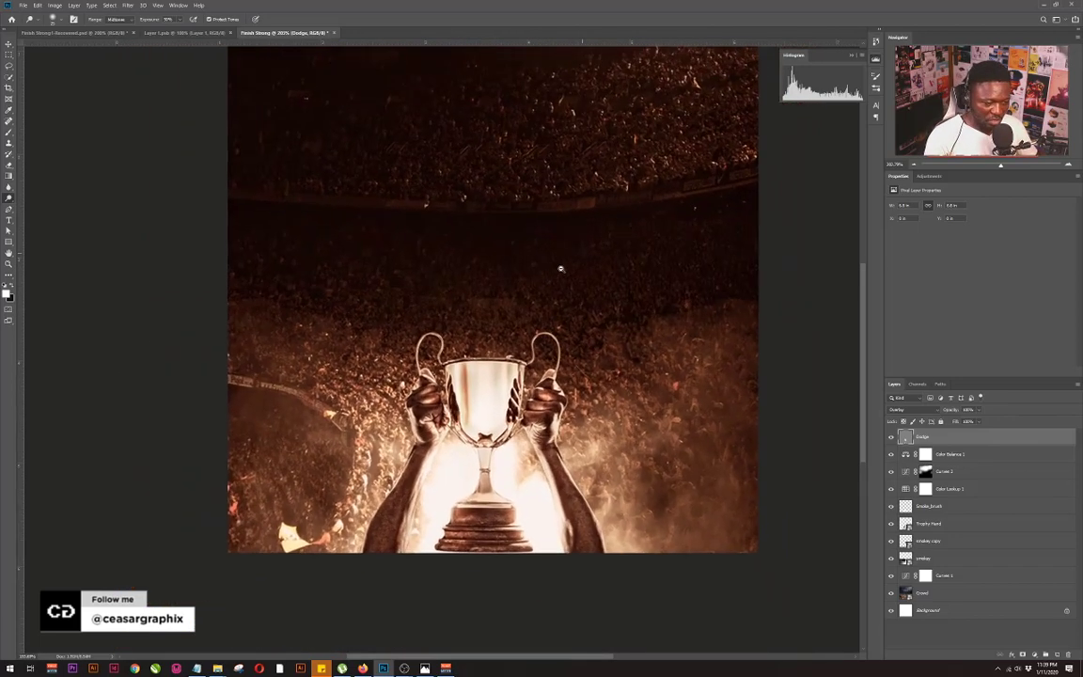
{"action": "left_click_drag", "start_coordinate": [559, 264], "coordinate": [506, 327]}
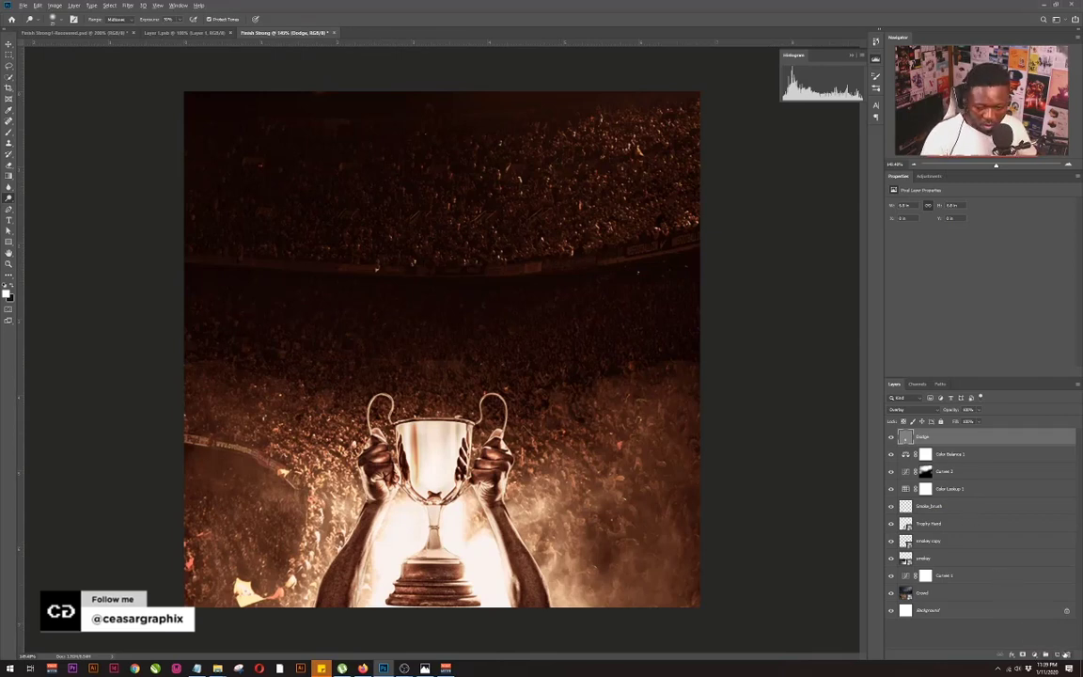
Add a new layer named Noise above the Dodge layer and clear the selection around the trophy and hands
{"action": "key", "text": "ctrl+shift+n"}
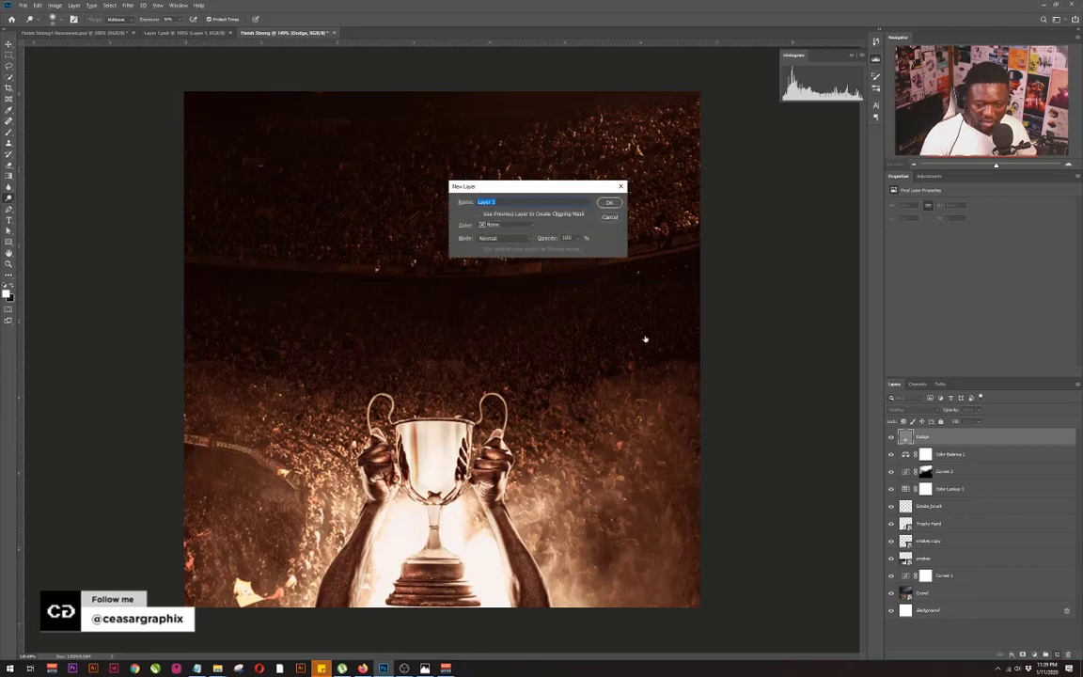
{"action": "type", "text": "Noise"}
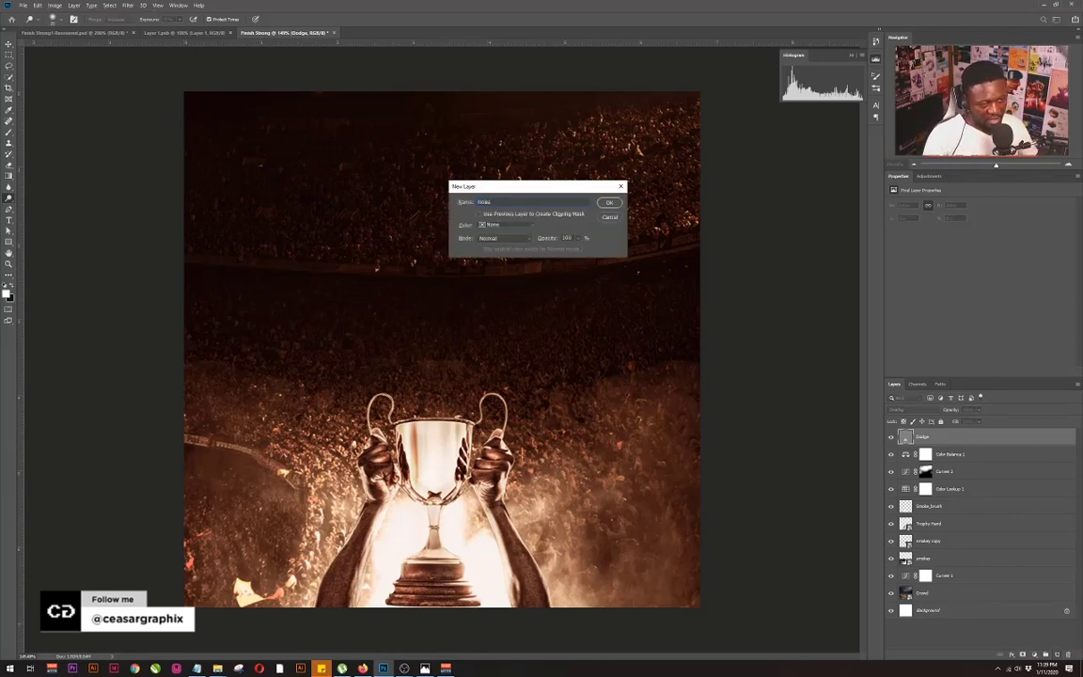
{"action": "left_click", "coordinate": [608, 204]}
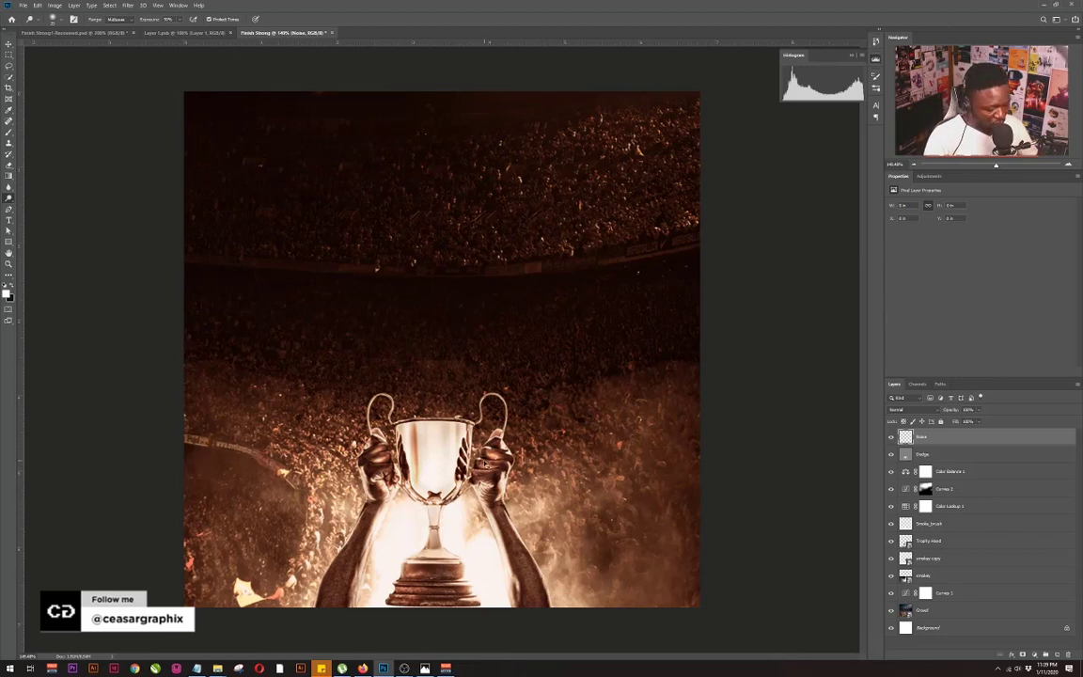
{"action": "key", "text": "ctrl+h"}
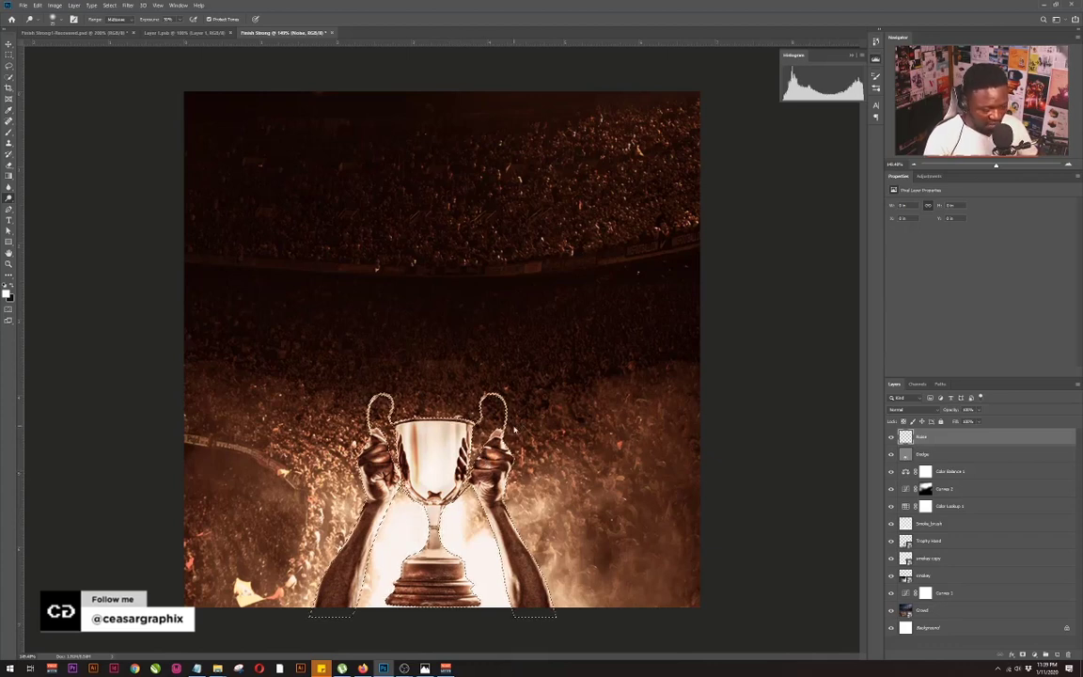
{"action": "key", "text": "ctrl+d"}
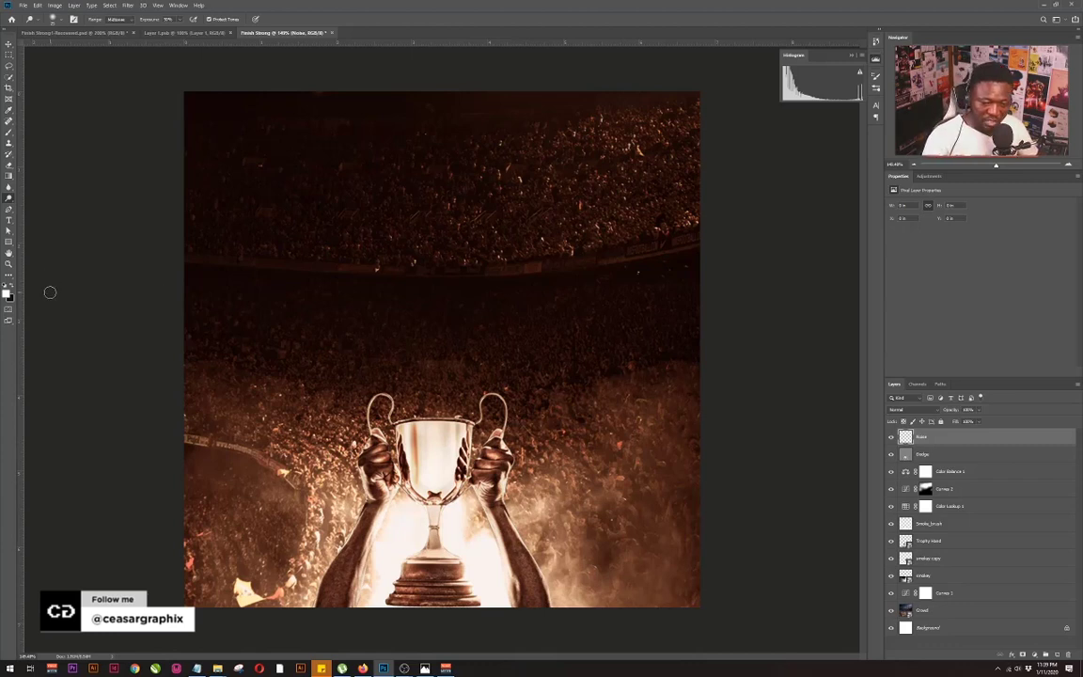
Set the foreground color to #808080 and fill the whole Noise layer with it
{"action": "left_click", "coordinate": [8, 294]}
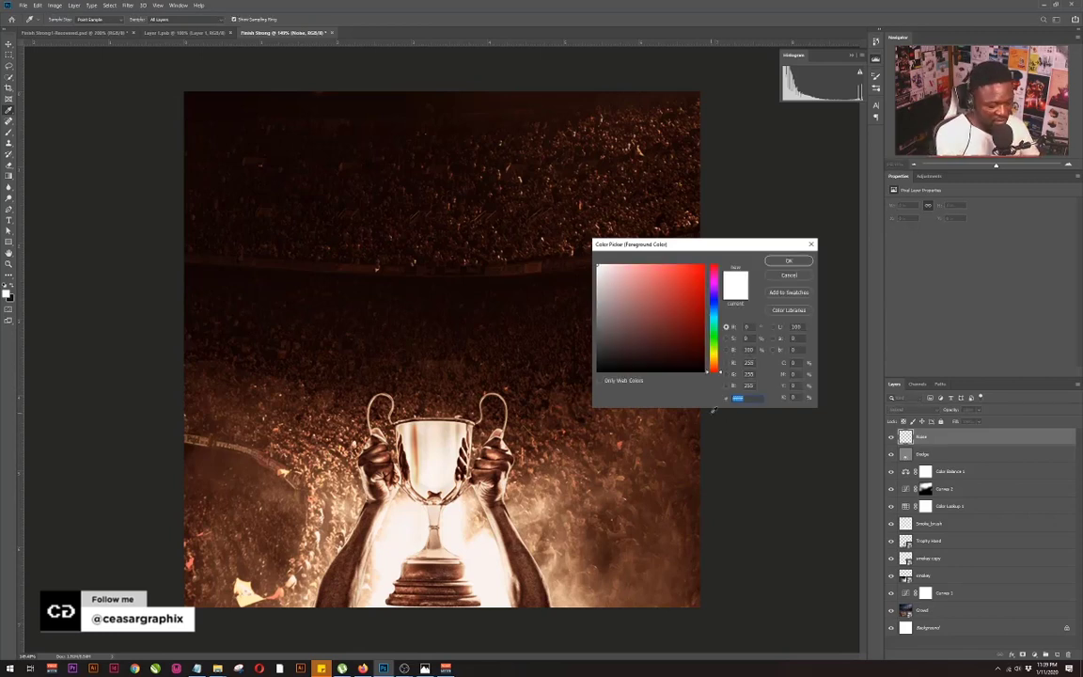
{"action": "type", "text": "808080"}
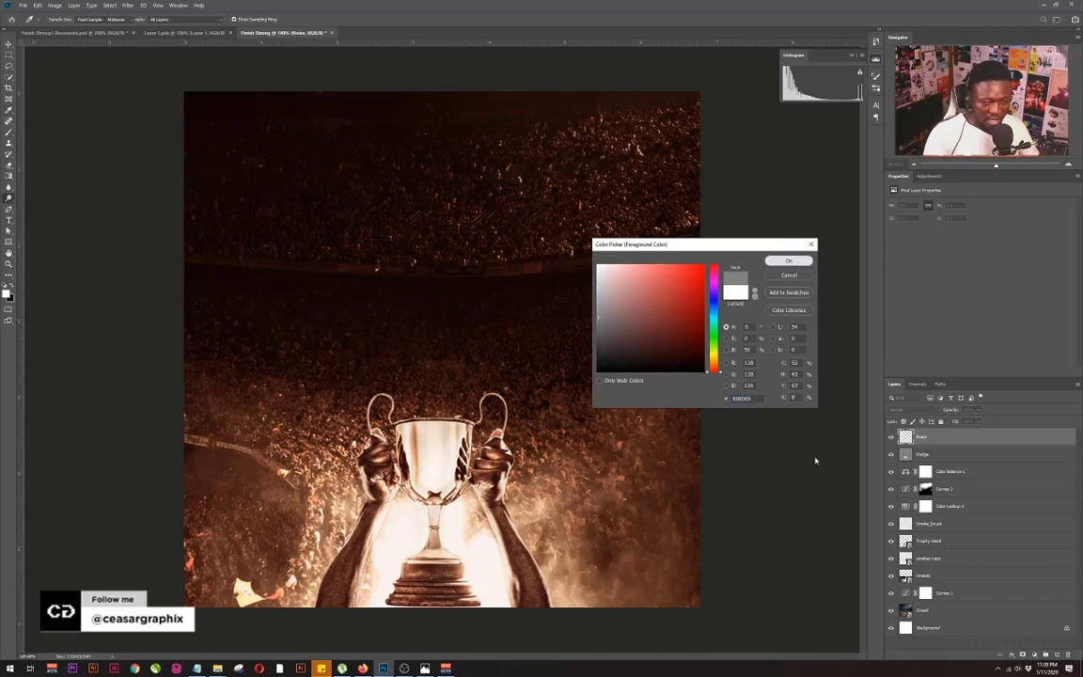
{"action": "key", "text": "Return"}
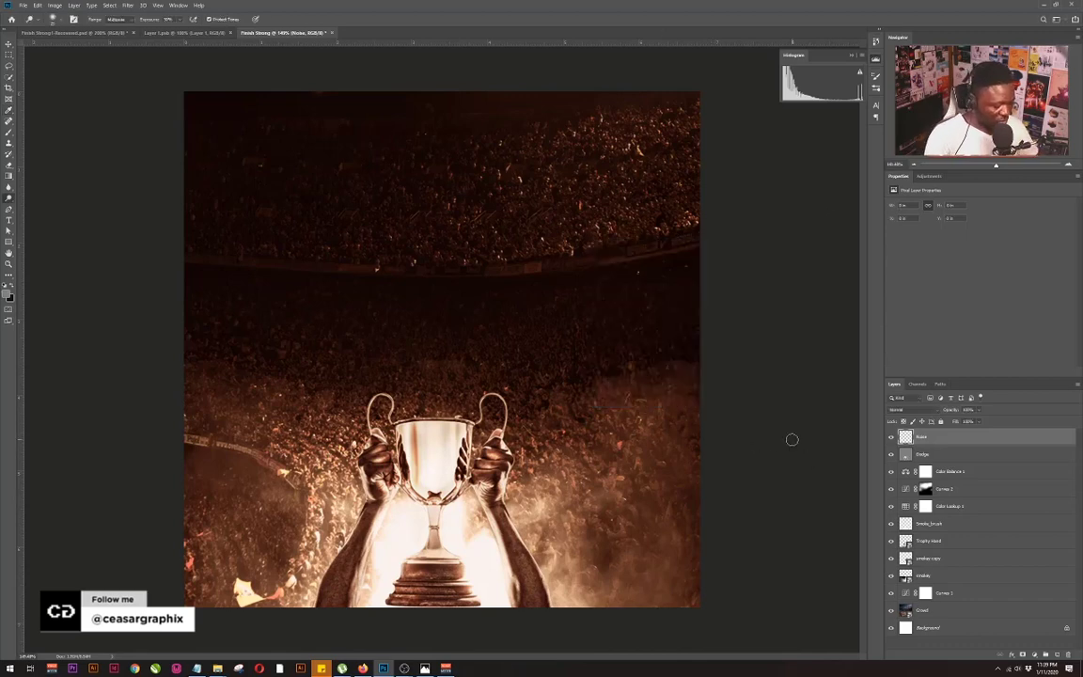
{"action": "key", "text": "alt+BackSpace"}
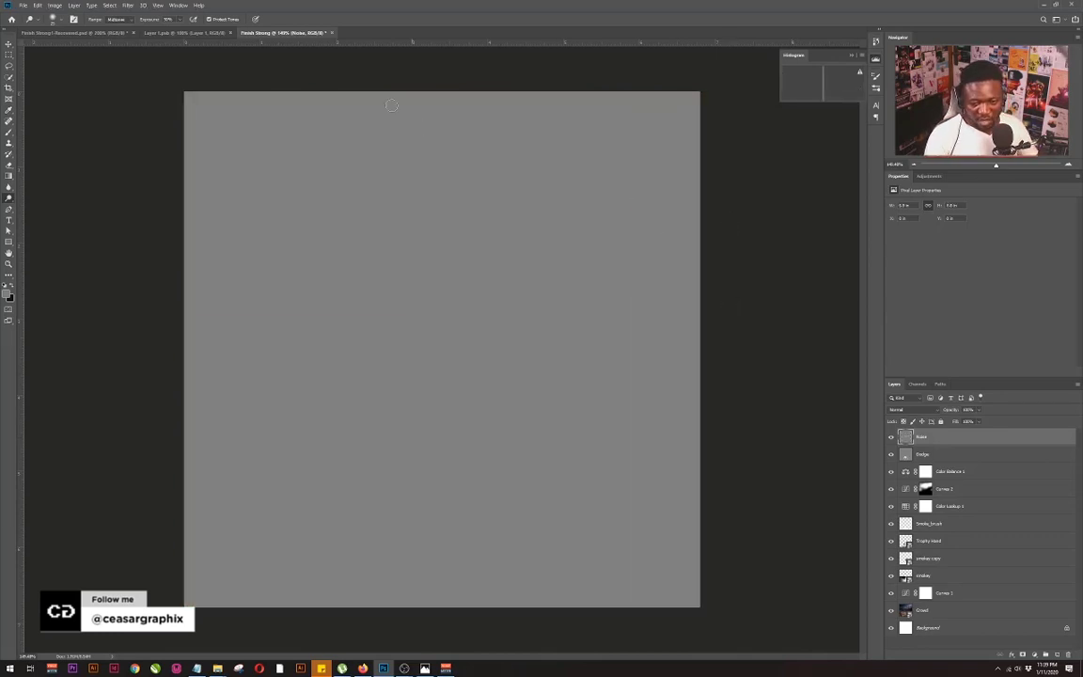
Apply the Add Noise filter to the Noise layer at 12.5% with uniform, monochromatic distribution
{"action": "left_click", "coordinate": [128, 5]}
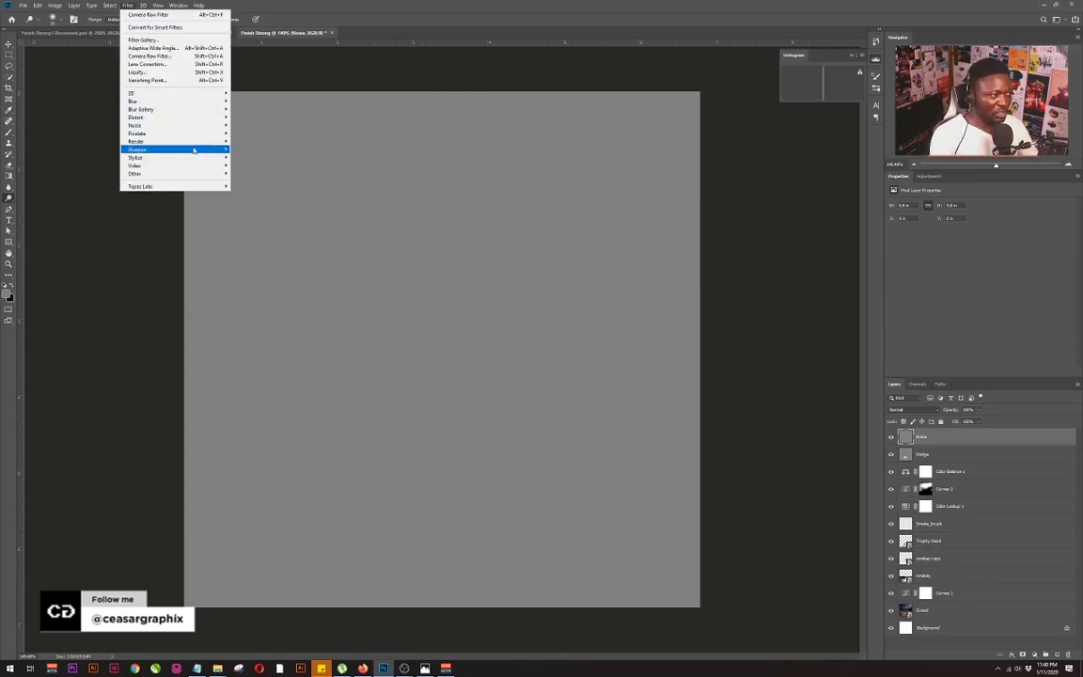
{"action": "mouse_move", "coordinate": [188, 123]}
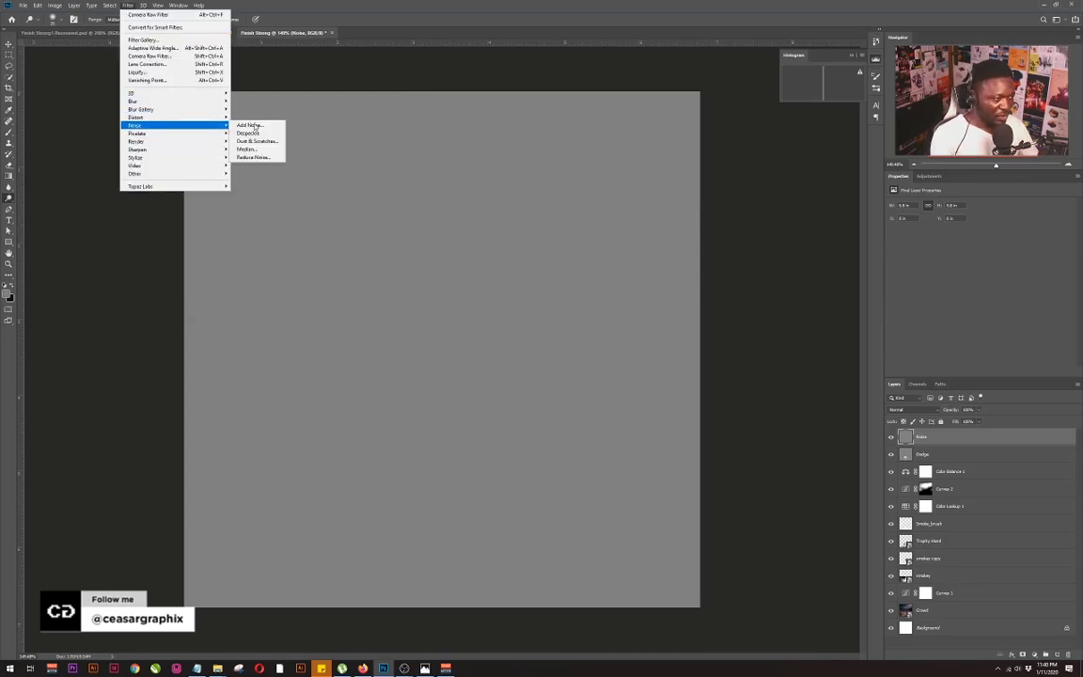
{"action": "left_click", "coordinate": [250, 125]}
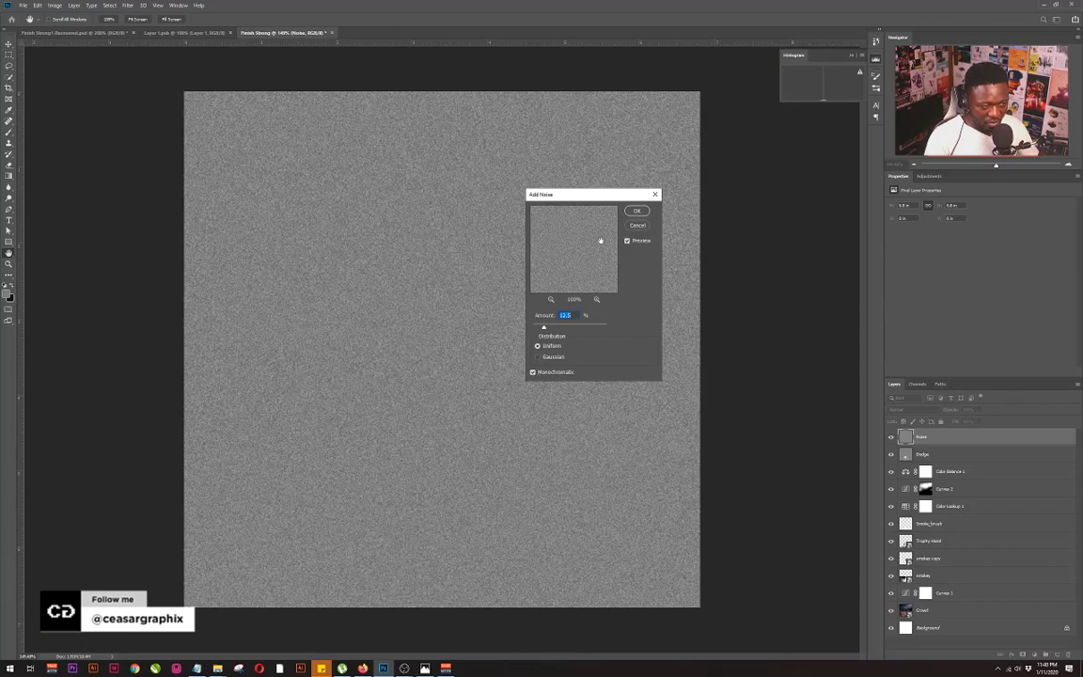
{"action": "left_click", "coordinate": [636, 211]}
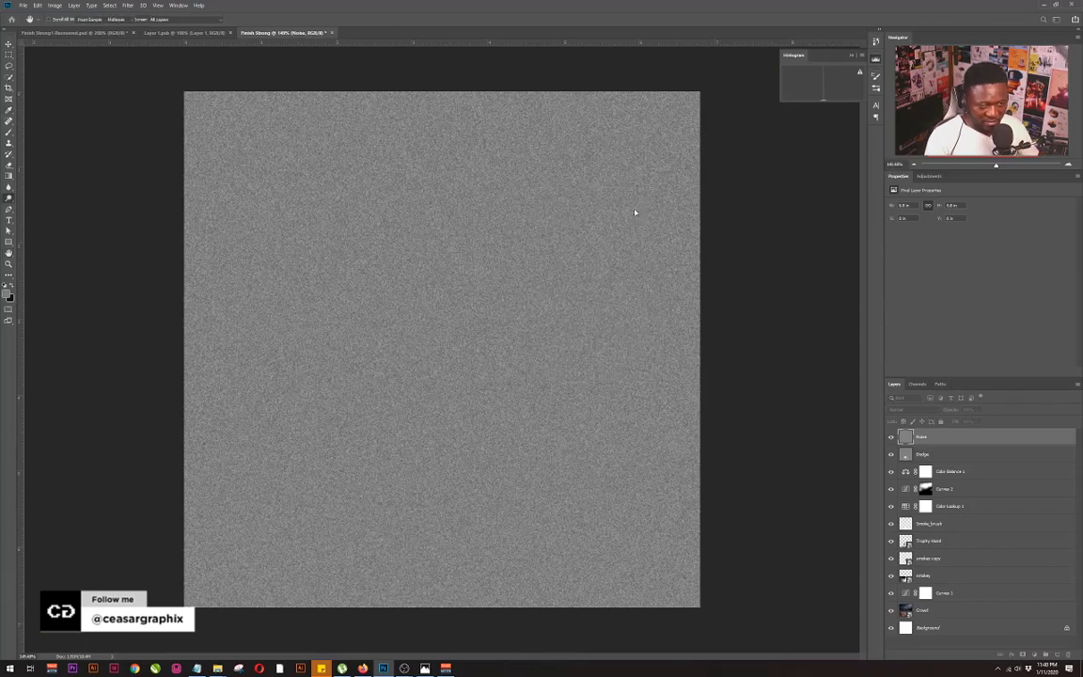
Blend the Noise layer in Soft Light mode, lower its opacity to about 74%, and inspect the grain around the trophy
{"action": "left_click", "coordinate": [905, 410]}
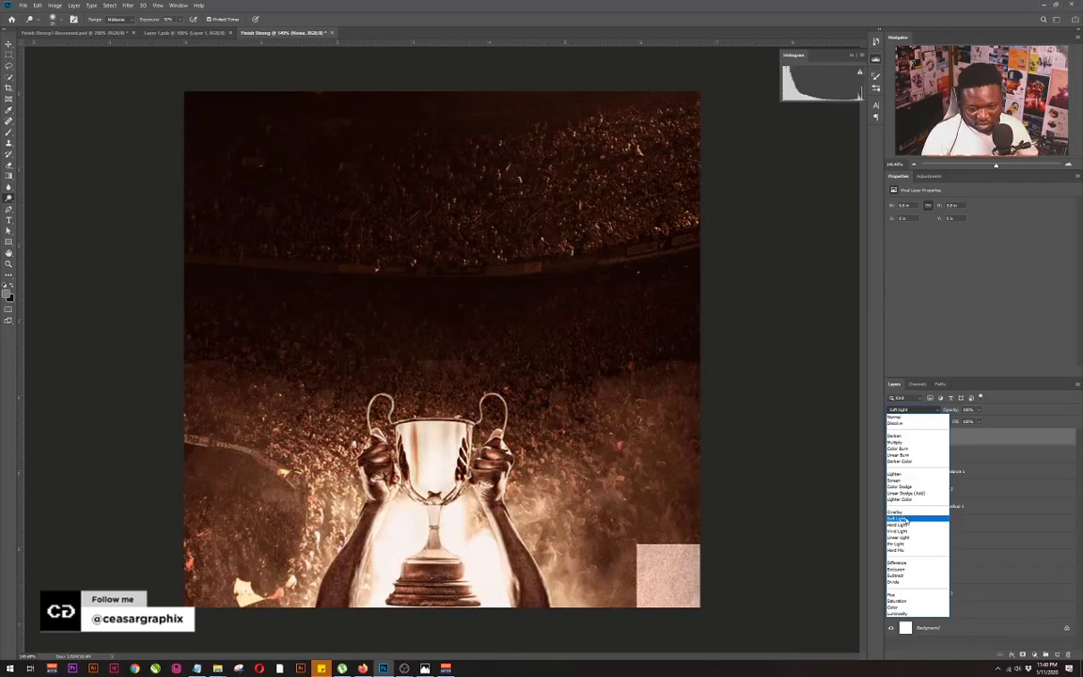
{"action": "left_click", "coordinate": [906, 519]}
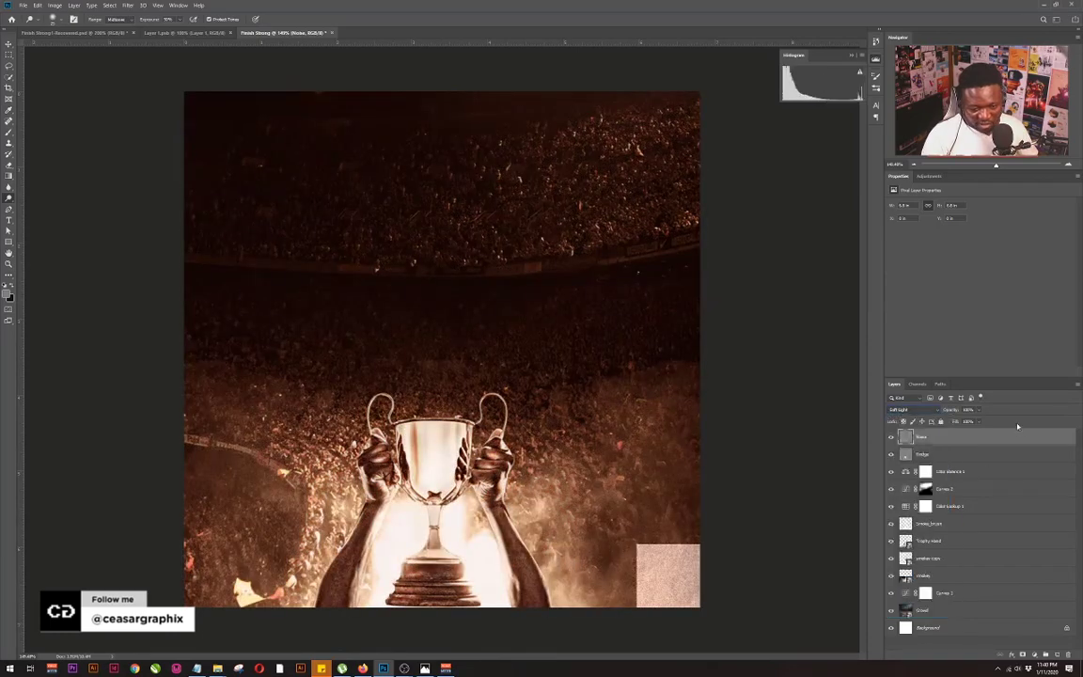
{"action": "left_click", "coordinate": [978, 411]}
{"action": "left_click_drag", "start_coordinate": [980, 421], "coordinate": [975, 421]}
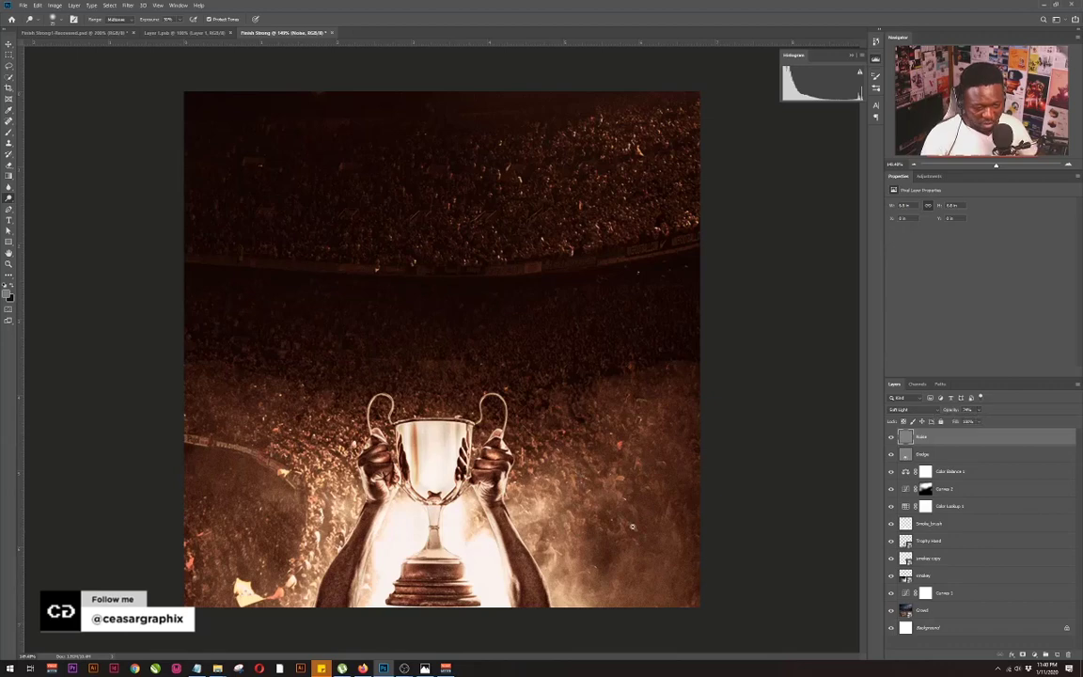
{"action": "scroll", "coordinate": [568, 473], "scroll_direction": "up", "scroll_amount": 3}
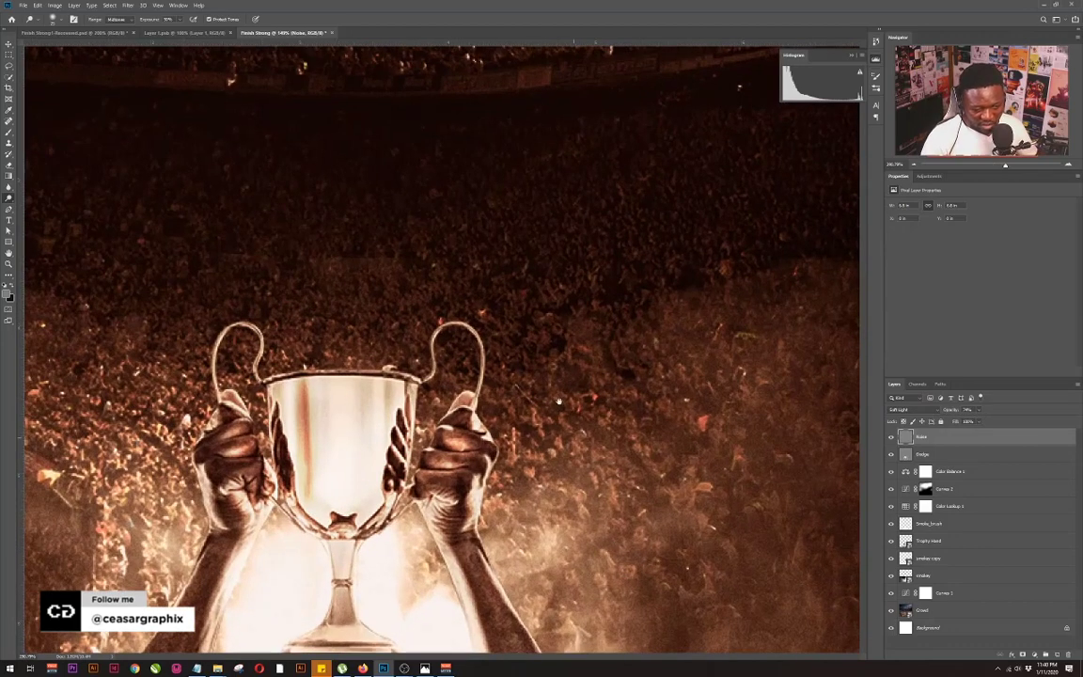
{"action": "left_click_drag", "start_coordinate": [621, 565], "coordinate": [551, 387]}
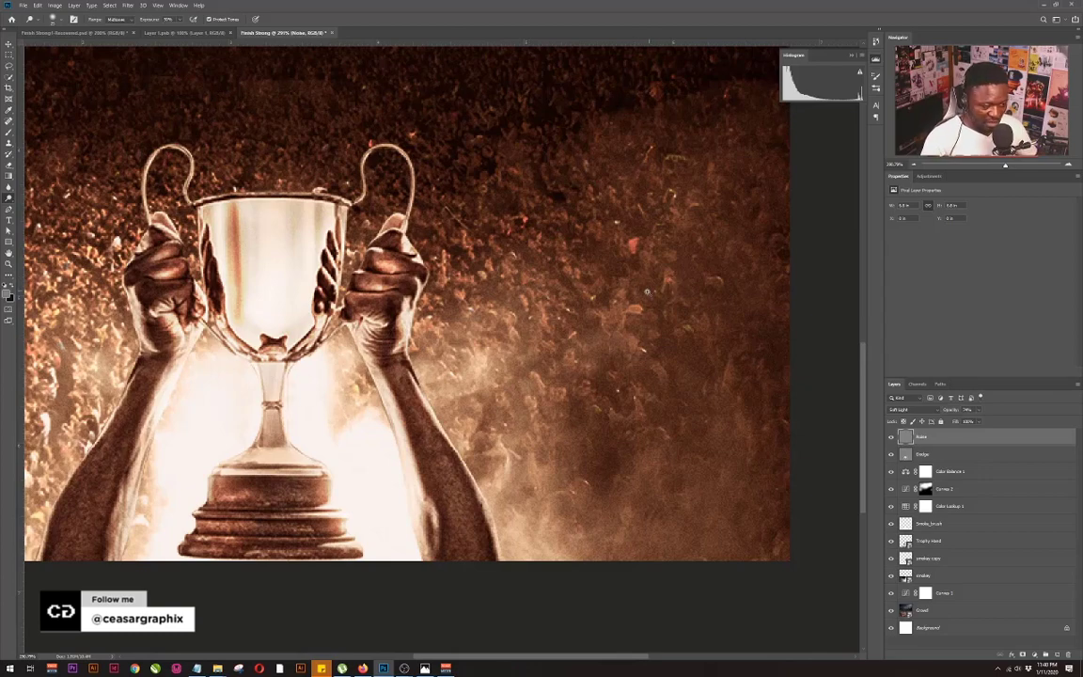
{"action": "scroll", "coordinate": [621, 339], "scroll_direction": "down", "scroll_amount": 4}
{"action": "left_click_drag", "start_coordinate": [497, 283], "coordinate": [447, 442]}
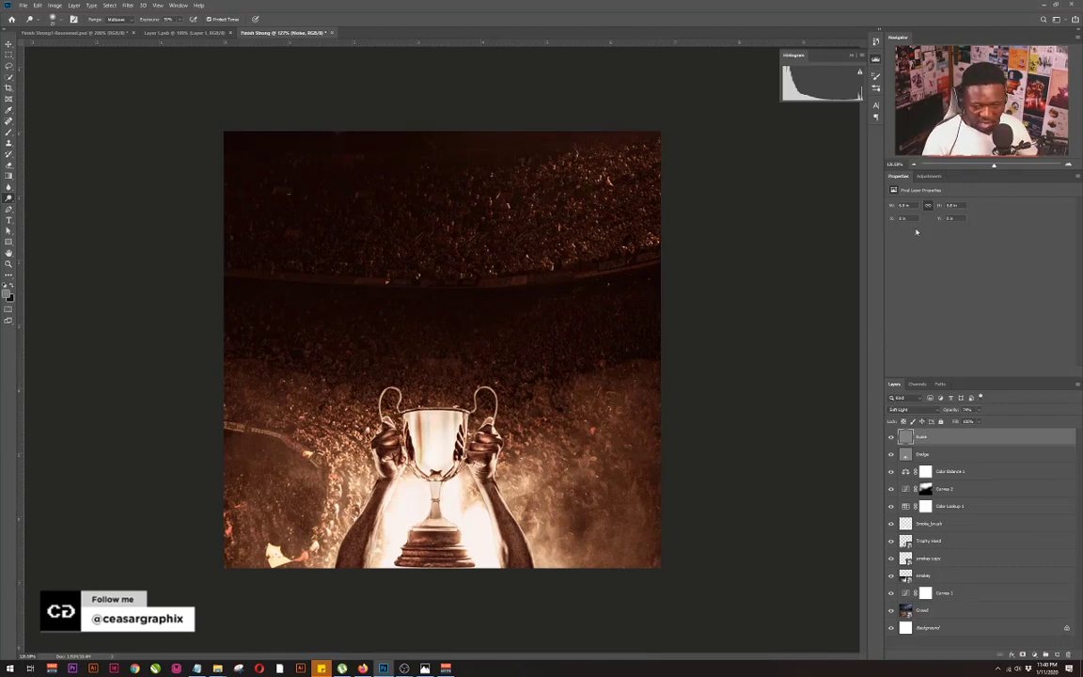
Add a Hue/Saturation adjustment layer above the Noise layer and lower its saturation to about -14
{"action": "left_click", "coordinate": [929, 177]}
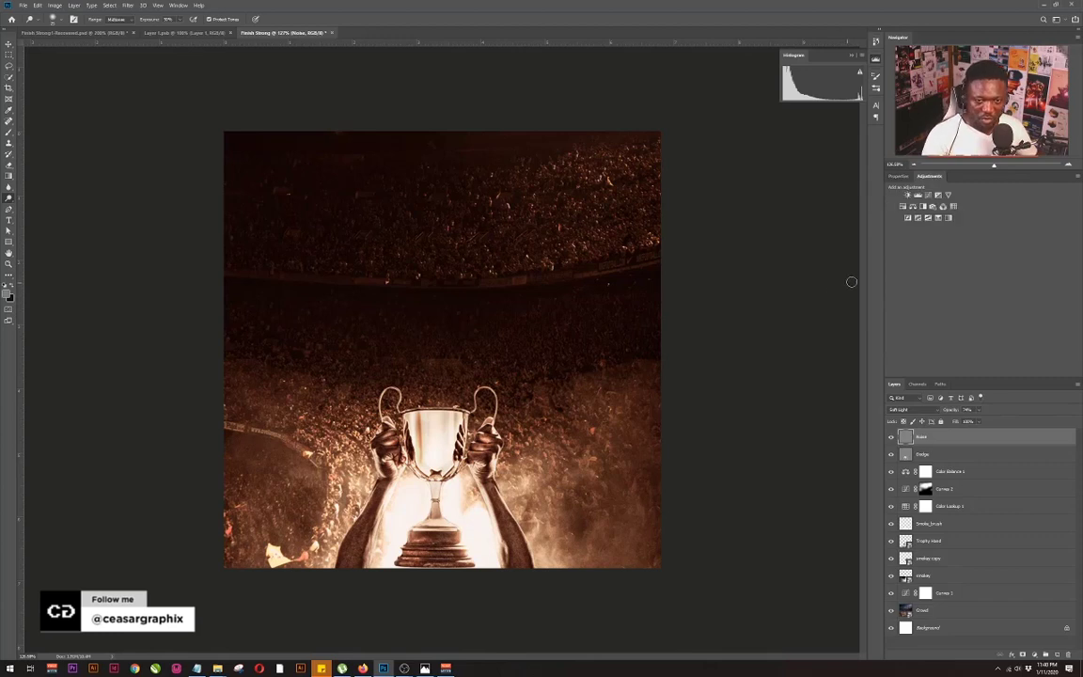
{"action": "left_click", "coordinate": [910, 208]}
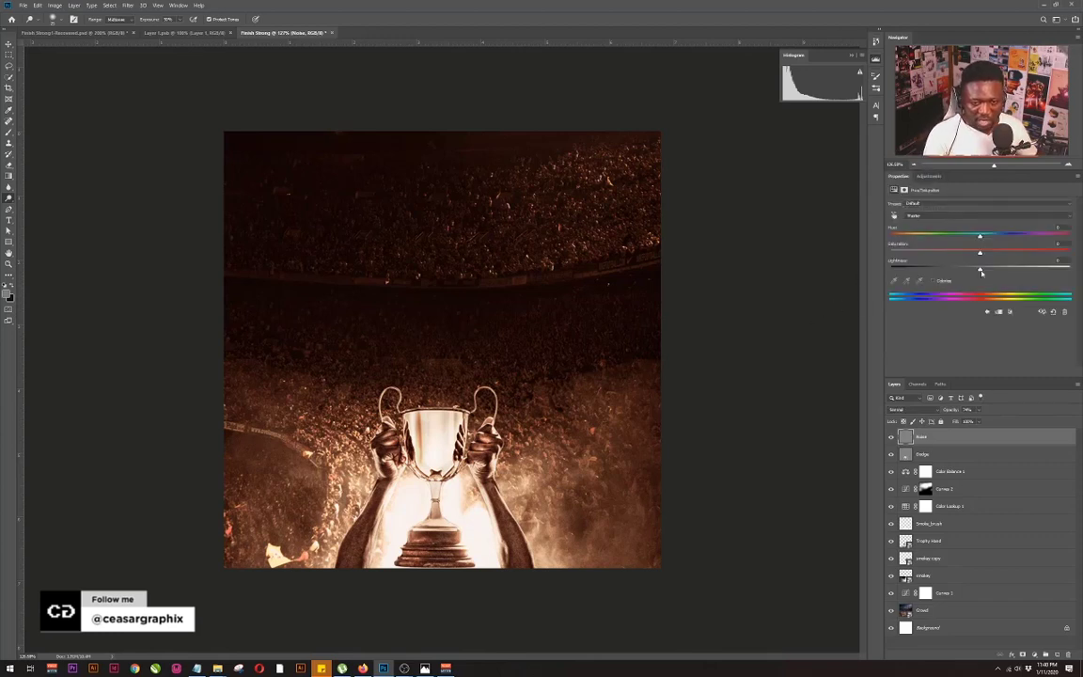
{"action": "left_click_drag", "start_coordinate": [979, 255], "coordinate": [977, 255]}
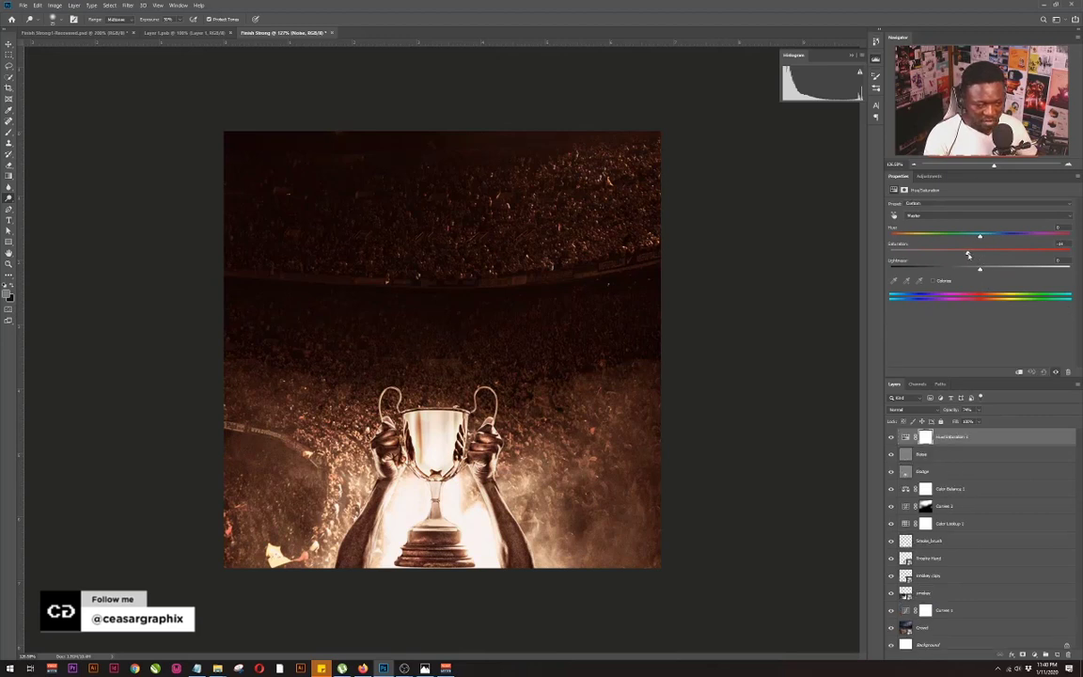
{"action": "left_click_drag", "start_coordinate": [968, 258], "coordinate": [963, 245]}
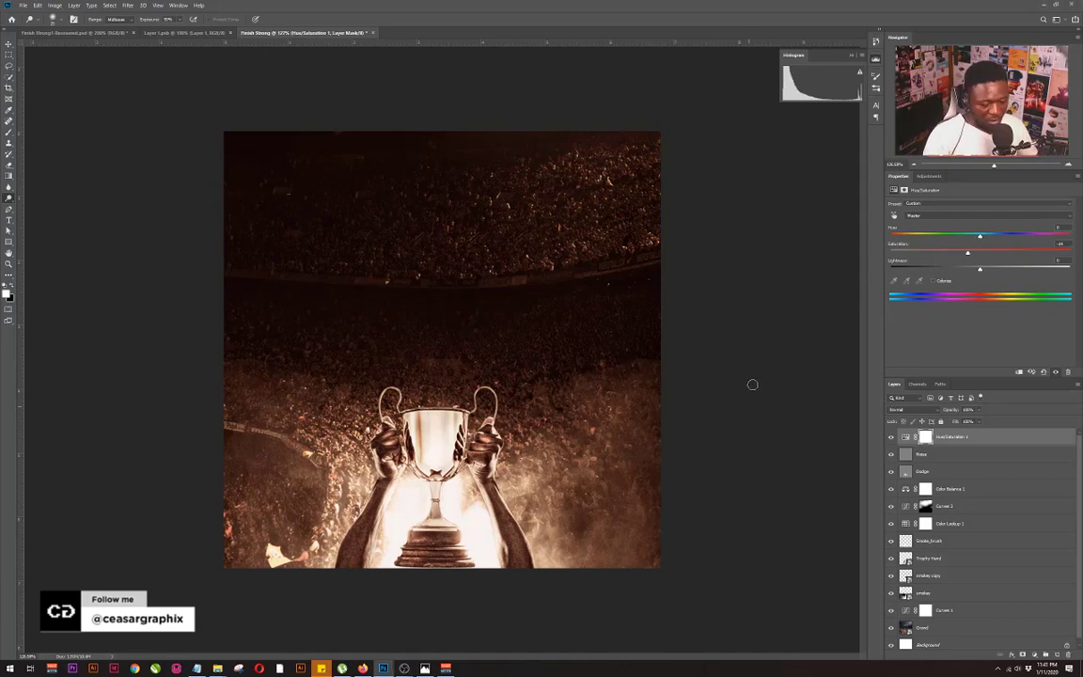
Stamp all visible layers into a new top layer and open it in the Camera Raw Filter
{"action": "key", "text": "ctrl+shift+alt+n"}
{"action": "key", "text": "ctrl+shift+alt+e"}
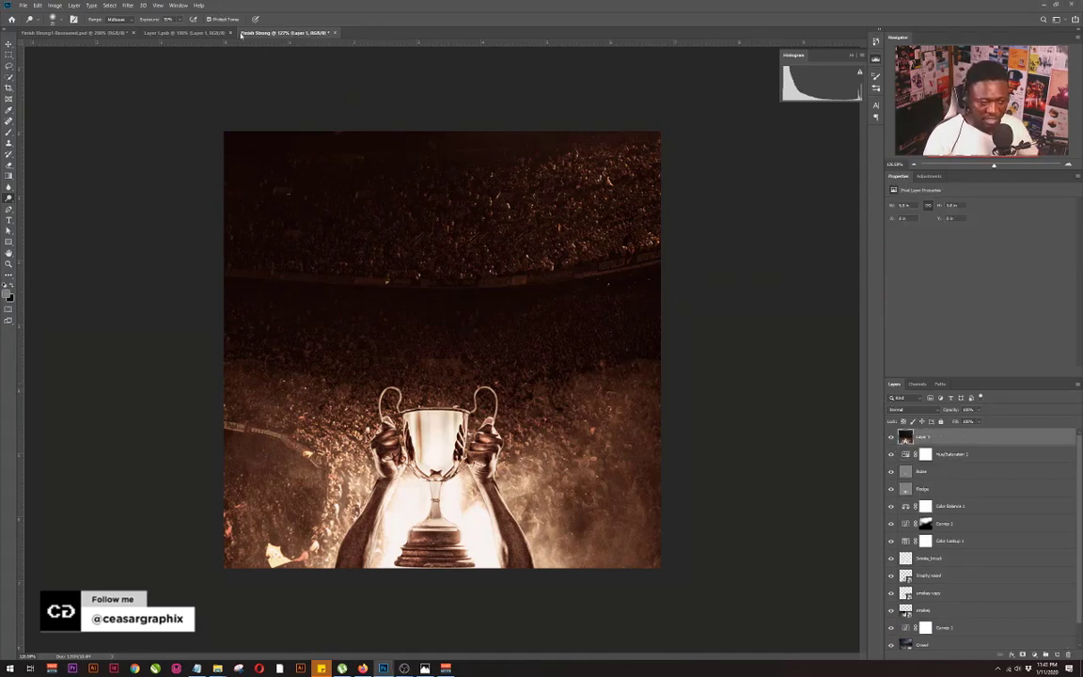
{"action": "left_click", "coordinate": [129, 7]}
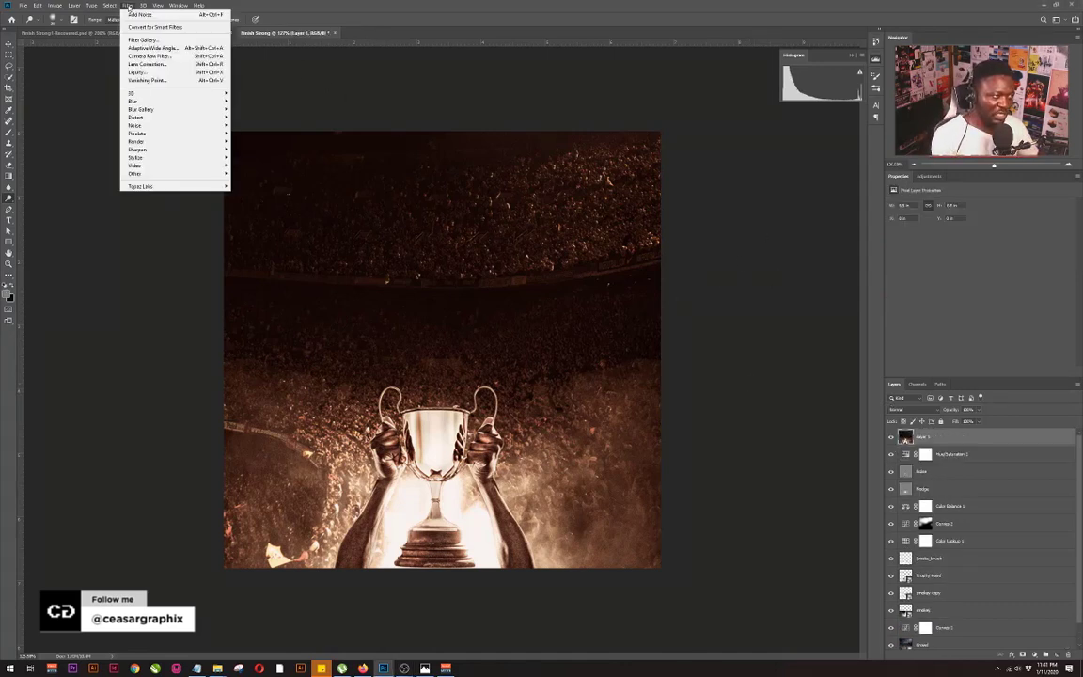
{"action": "left_click", "coordinate": [153, 52]}
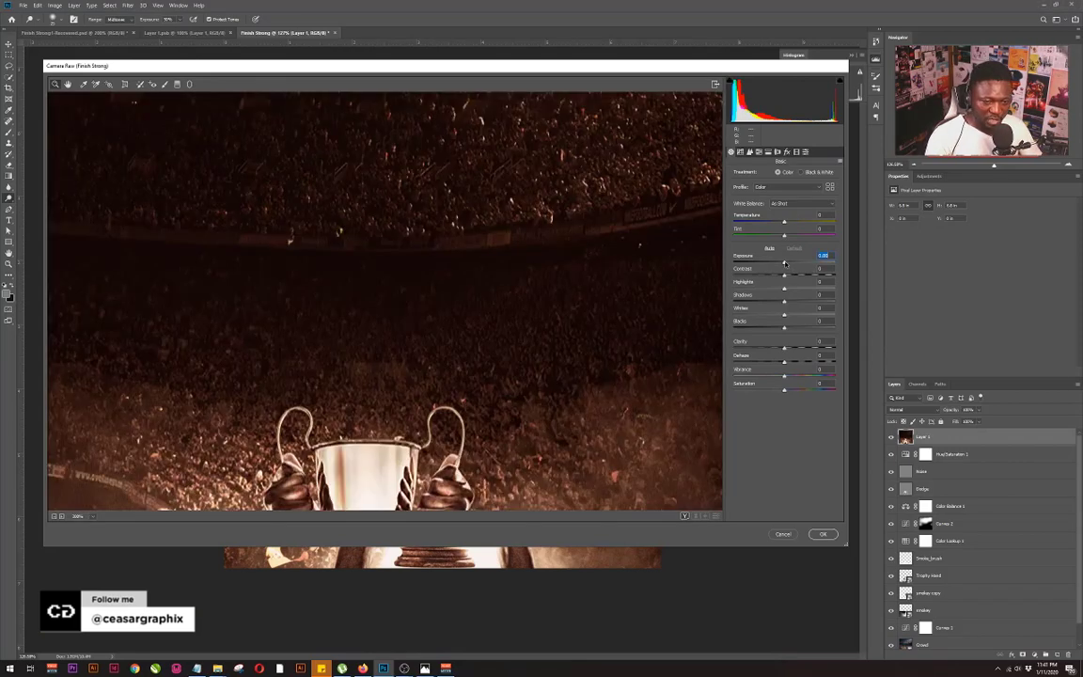
Set the Camera Raw exposure to about +0.60, highlights to -36, shadows to -18 and whites to +20
{"action": "left_click_drag", "start_coordinate": [785, 263], "coordinate": [797, 265]}
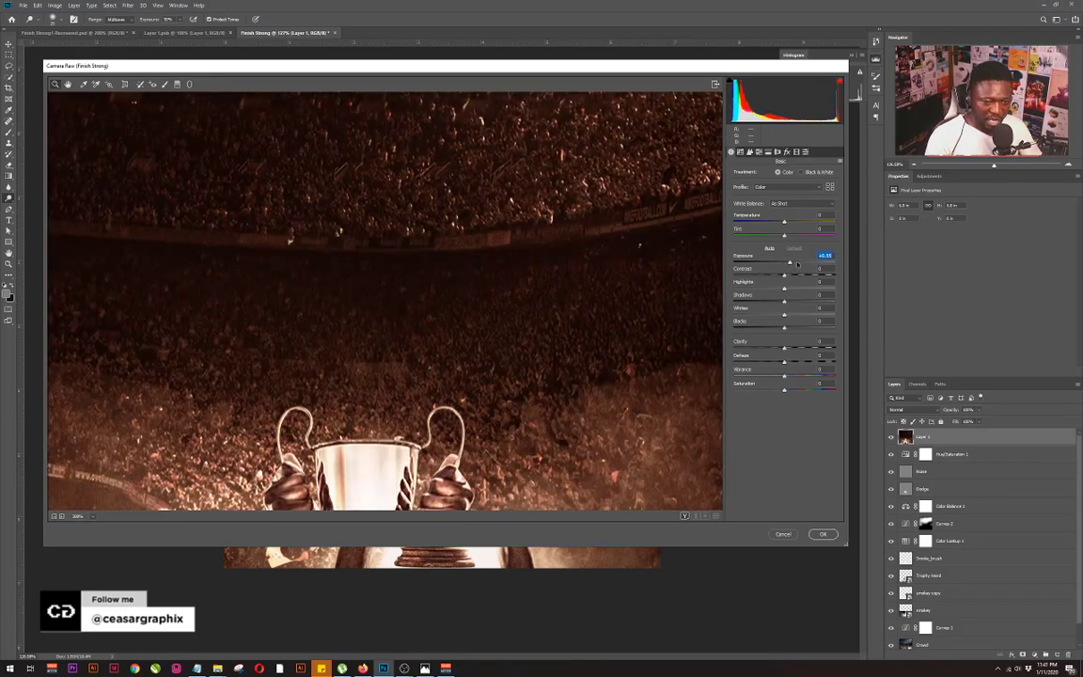
{"action": "key", "text": "ctrl+0"}
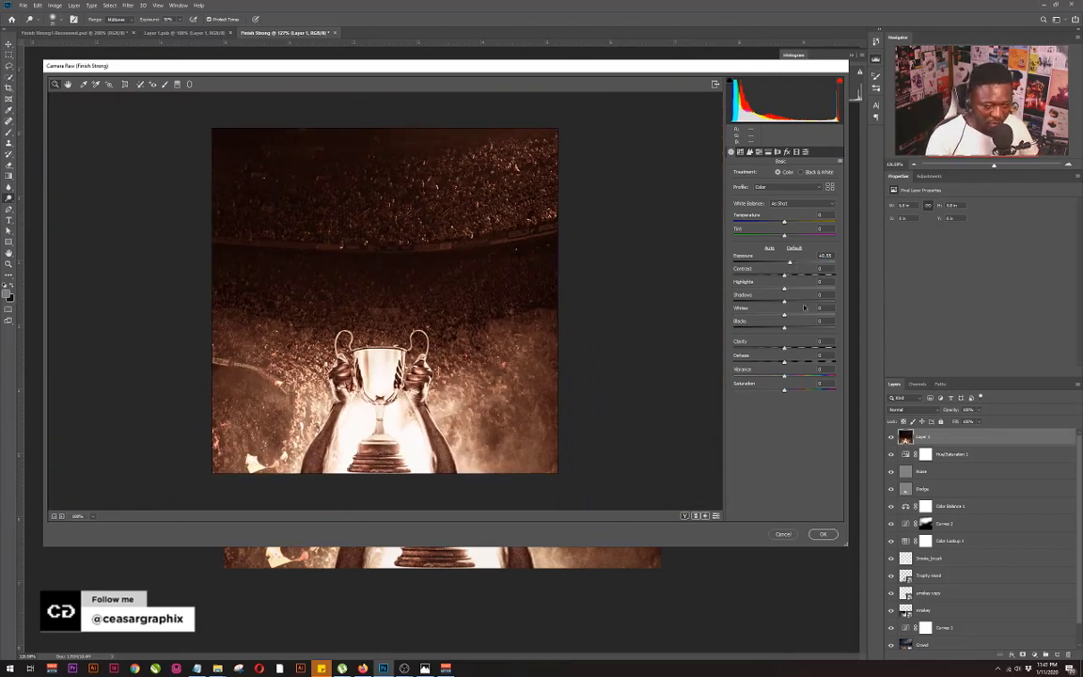
{"action": "left_click_drag", "start_coordinate": [790, 262], "coordinate": [791, 264]}
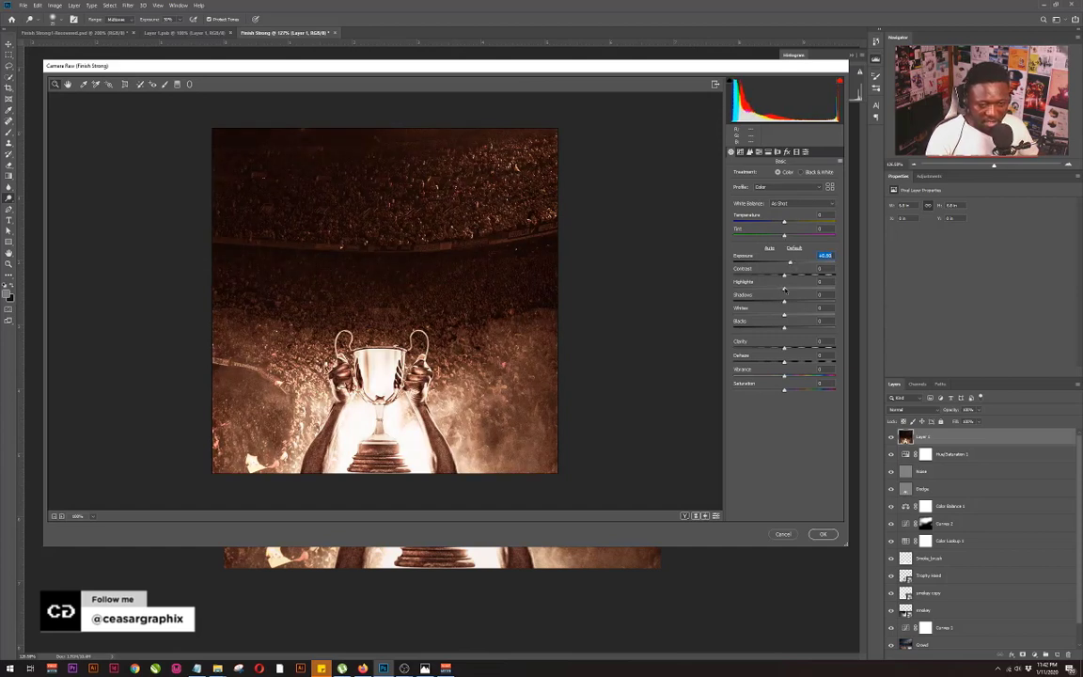
{"action": "left_click_drag", "start_coordinate": [785, 288], "coordinate": [764, 290]}
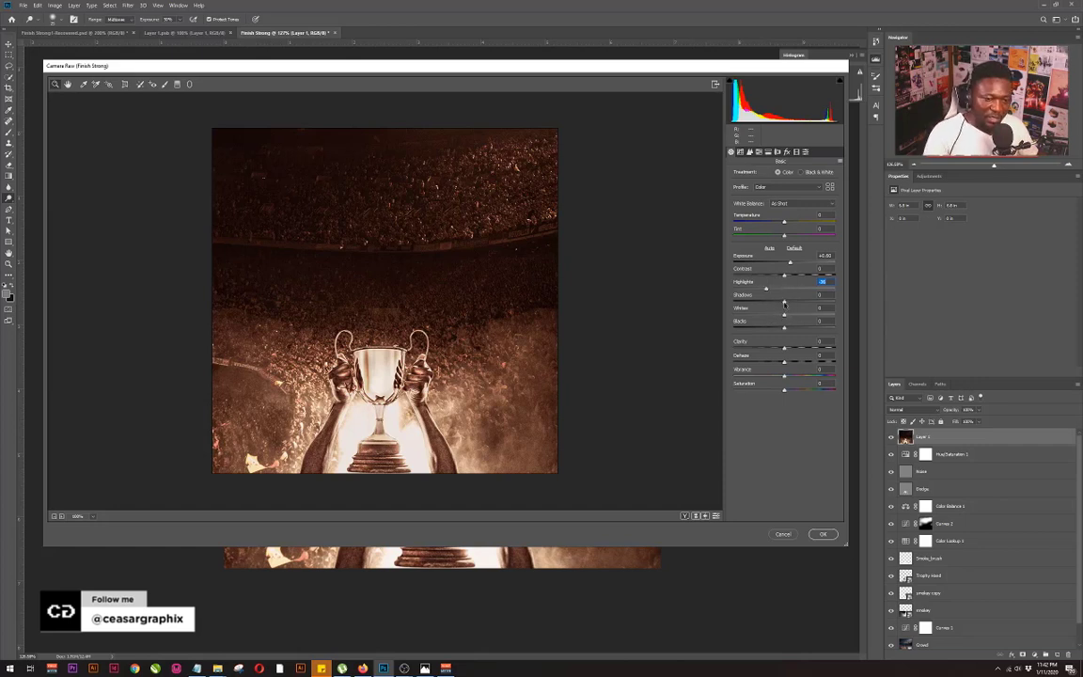
{"action": "key", "text": "Tab"}
{"action": "mouse_move", "coordinate": [783, 303]}
{"action": "left_mouse_down"}
{"action": "mouse_move", "coordinate": [798, 302]}
{"action": "mouse_move", "coordinate": [776, 304]}
{"action": "left_mouse_up"}
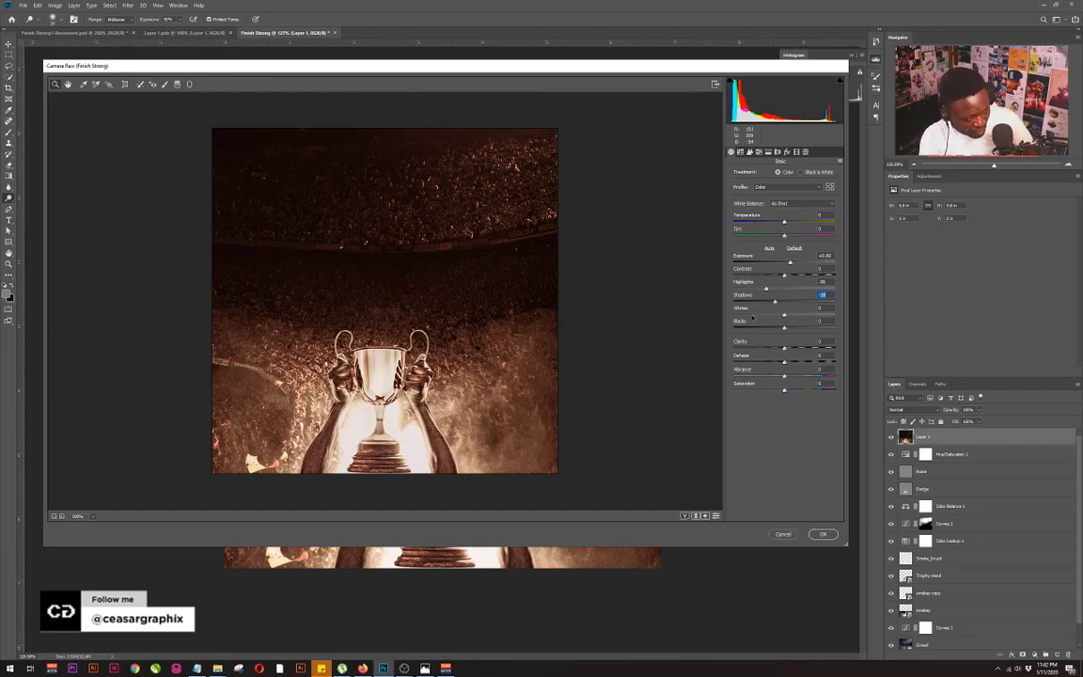
{"action": "left_click_drag", "start_coordinate": [785, 317], "coordinate": [795, 317]}
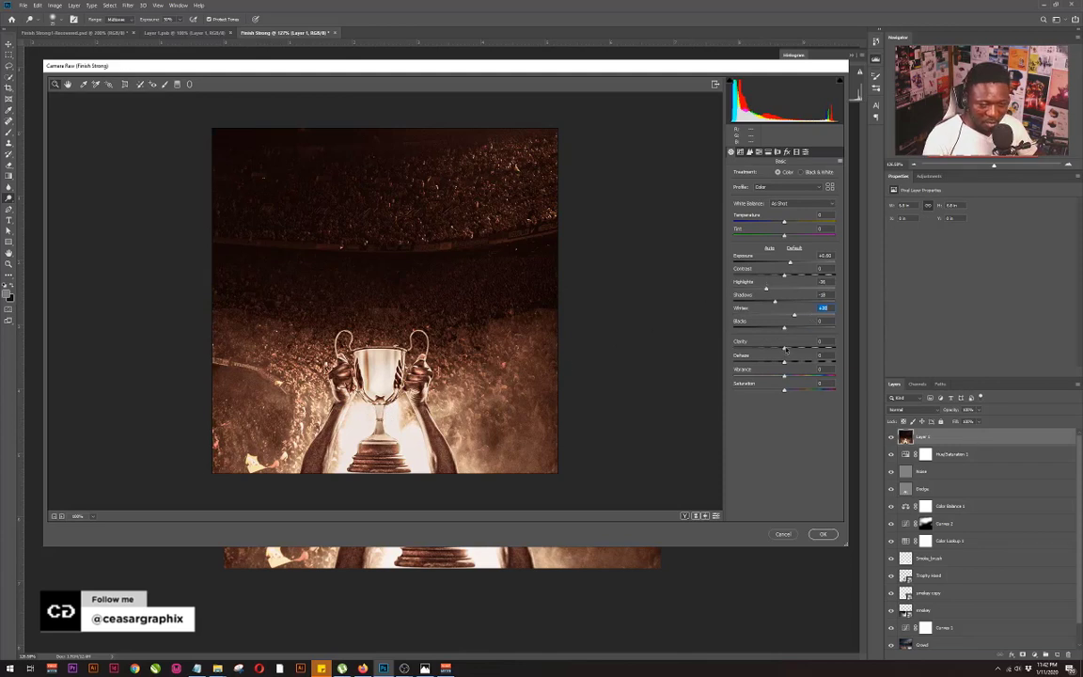
Raise clarity to about +9 and vibrance to about +8, with a sharpening amount of about 16
{"action": "left_click_drag", "start_coordinate": [785, 348], "coordinate": [790, 347]}
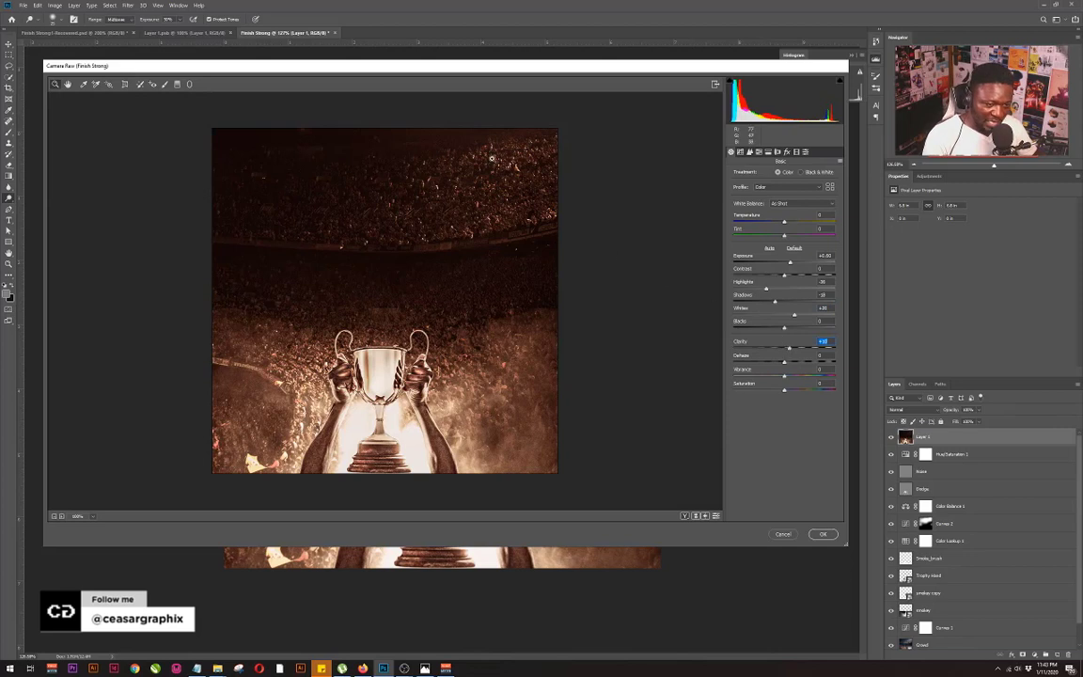
{"action": "left_click_drag", "start_coordinate": [789, 349], "coordinate": [794, 350]}
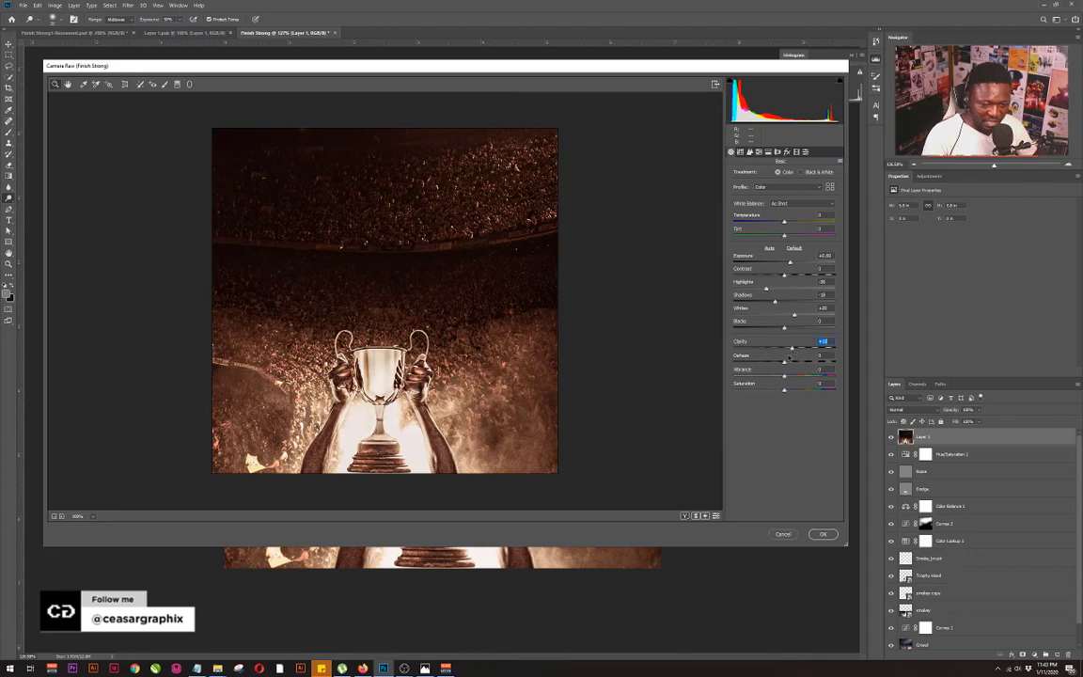
{"action": "left_click", "coordinate": [789, 377]}
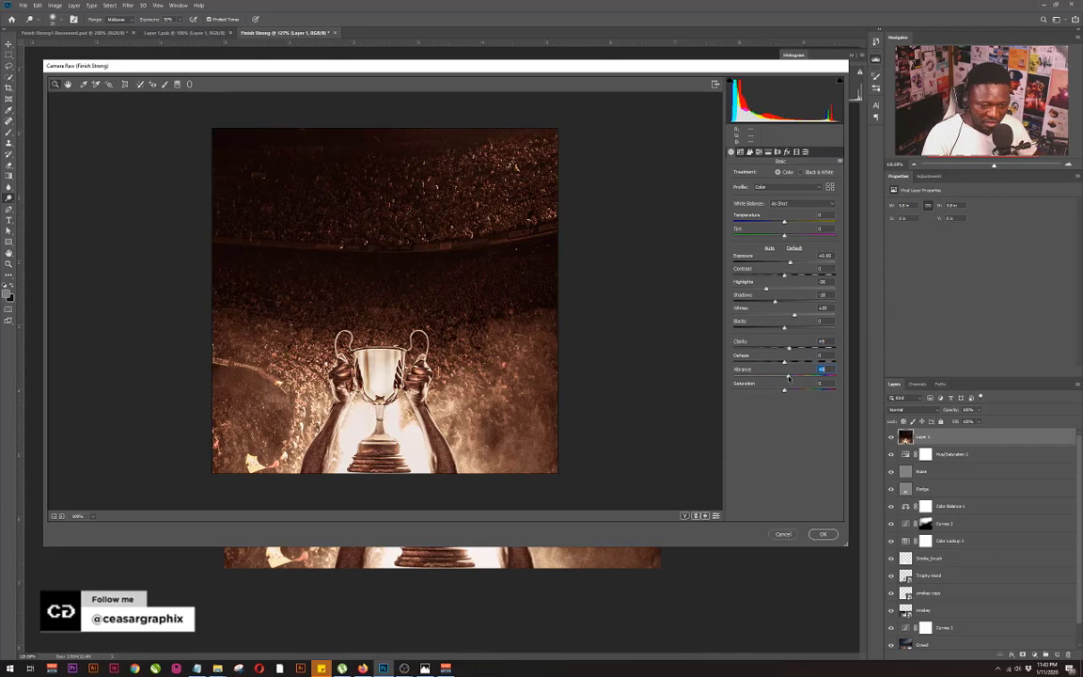
{"action": "left_click", "coordinate": [750, 151]}
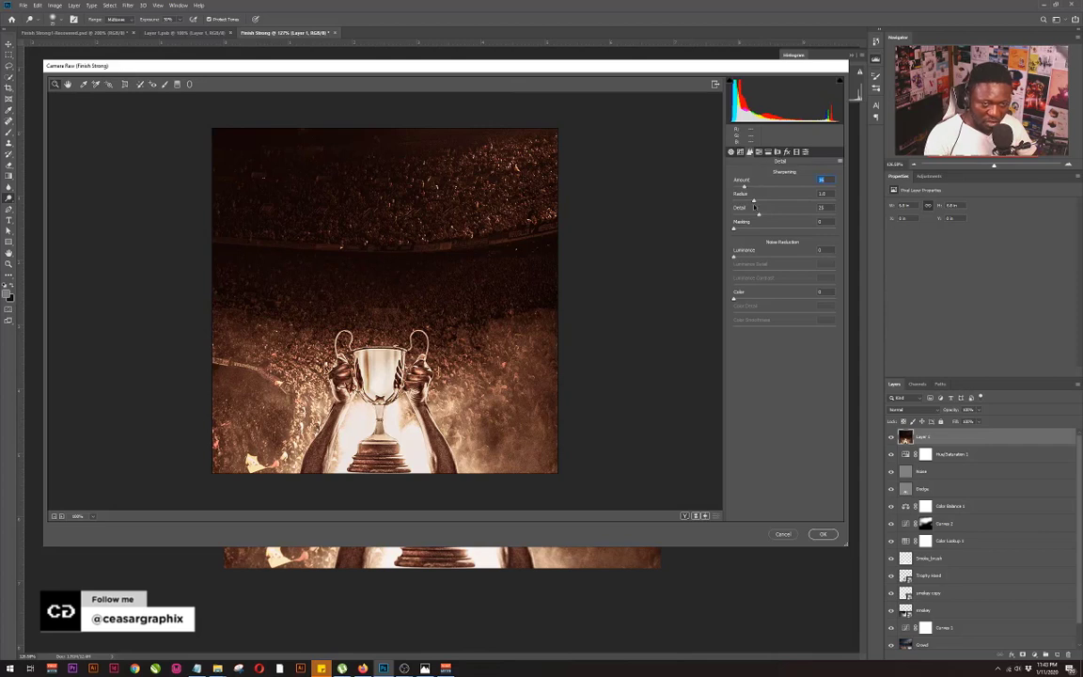
Split-tone the shadows with hue 17 and saturation 12, apply the filter, and compare the image with and without the stamped layer
{"action": "left_click", "coordinate": [768, 153]}
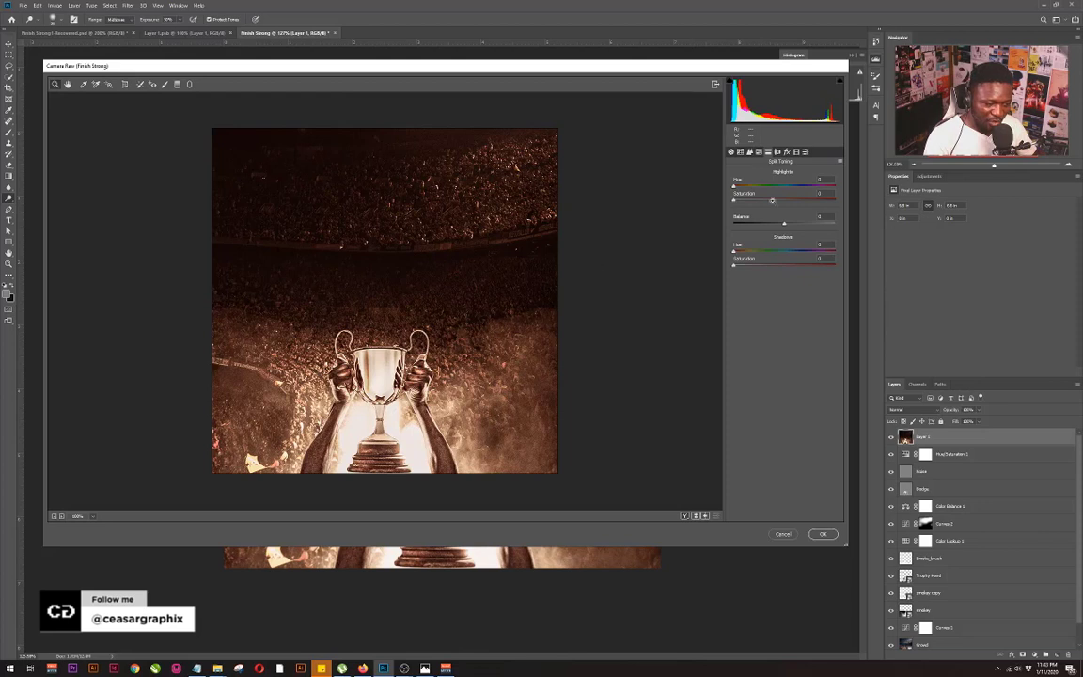
{"action": "left_click_drag", "start_coordinate": [734, 251], "coordinate": [739, 266]}
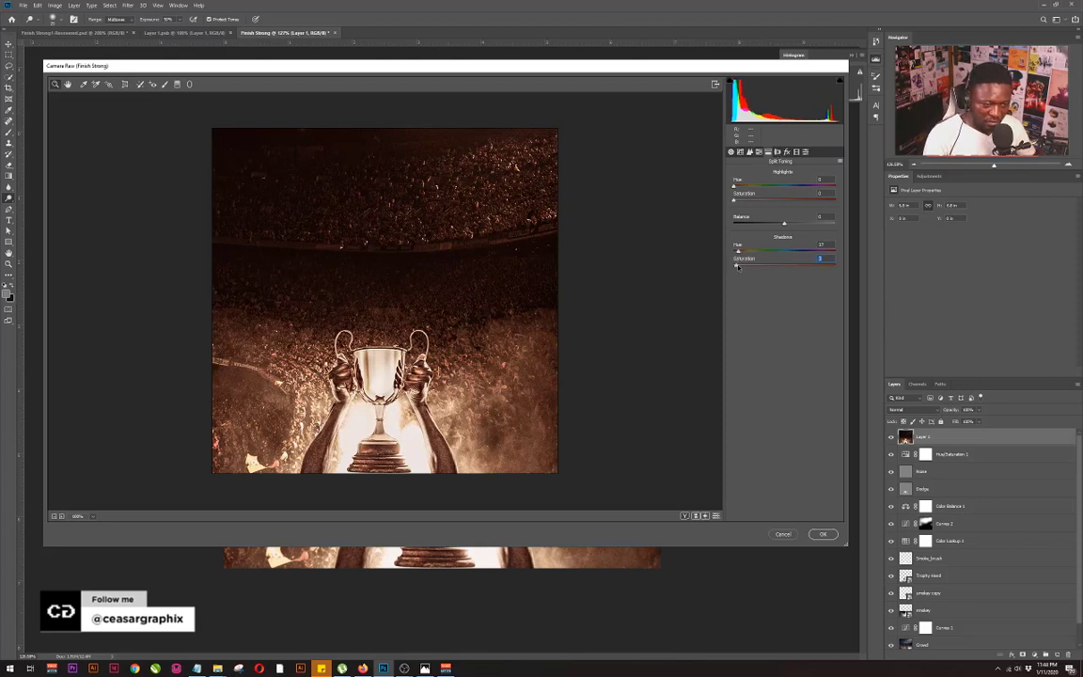
{"action": "left_click_drag", "start_coordinate": [740, 267], "coordinate": [743, 267]}
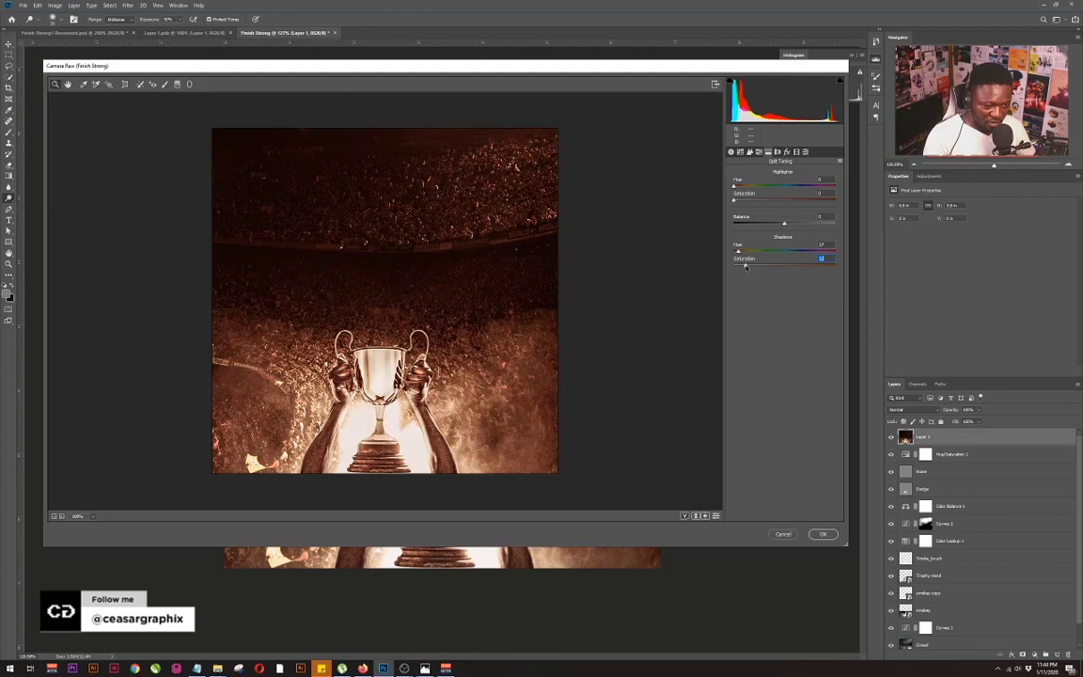
{"action": "left_click", "coordinate": [823, 534]}
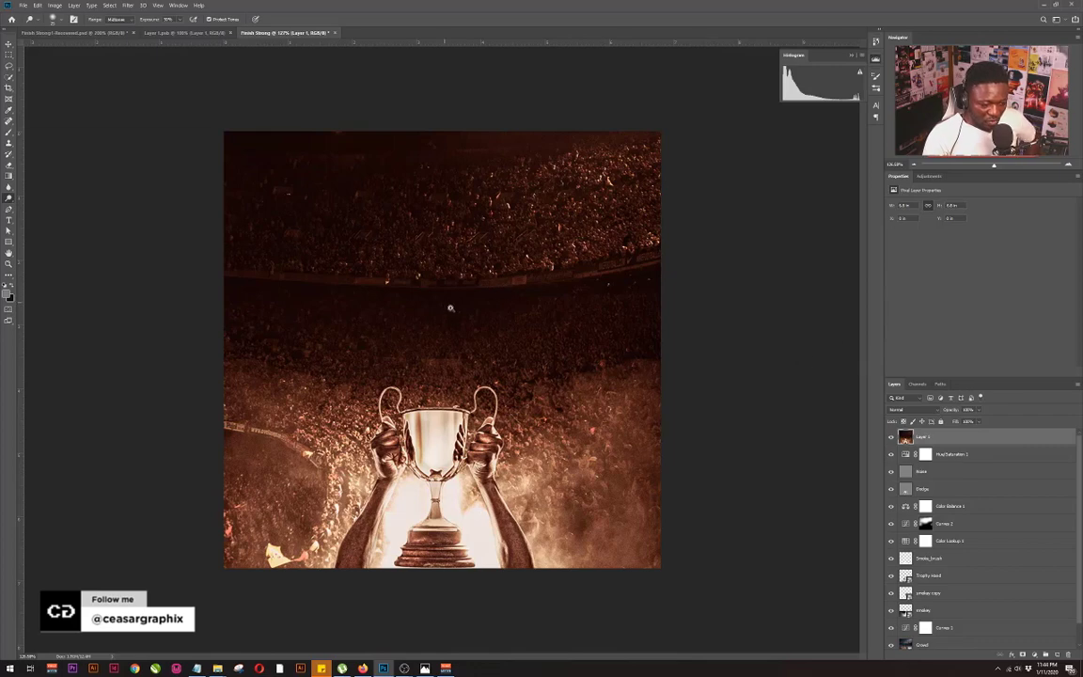
{"action": "key", "text": "ctrl+plus"}
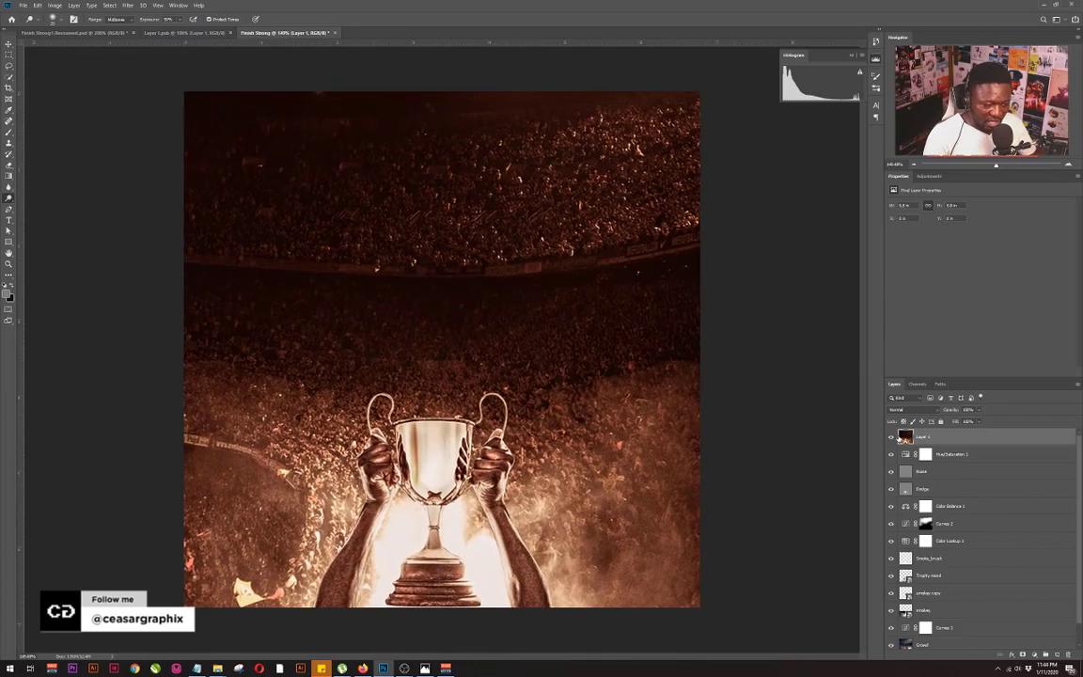
{"action": "left_click", "coordinate": [891, 437]}
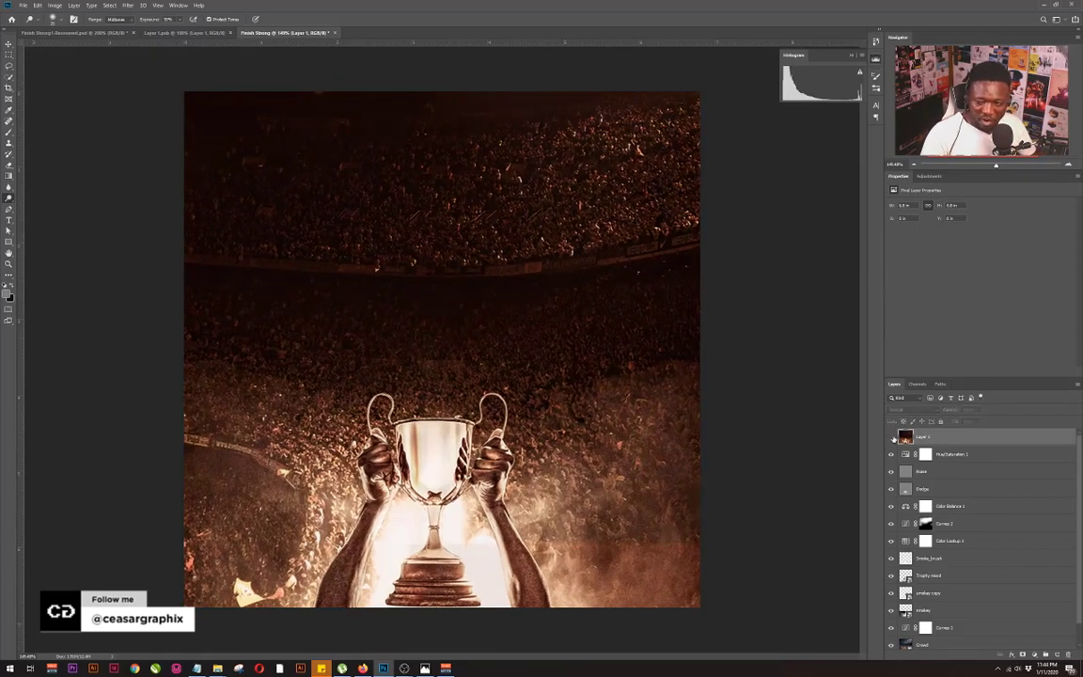
{"action": "left_click", "coordinate": [891, 437]}
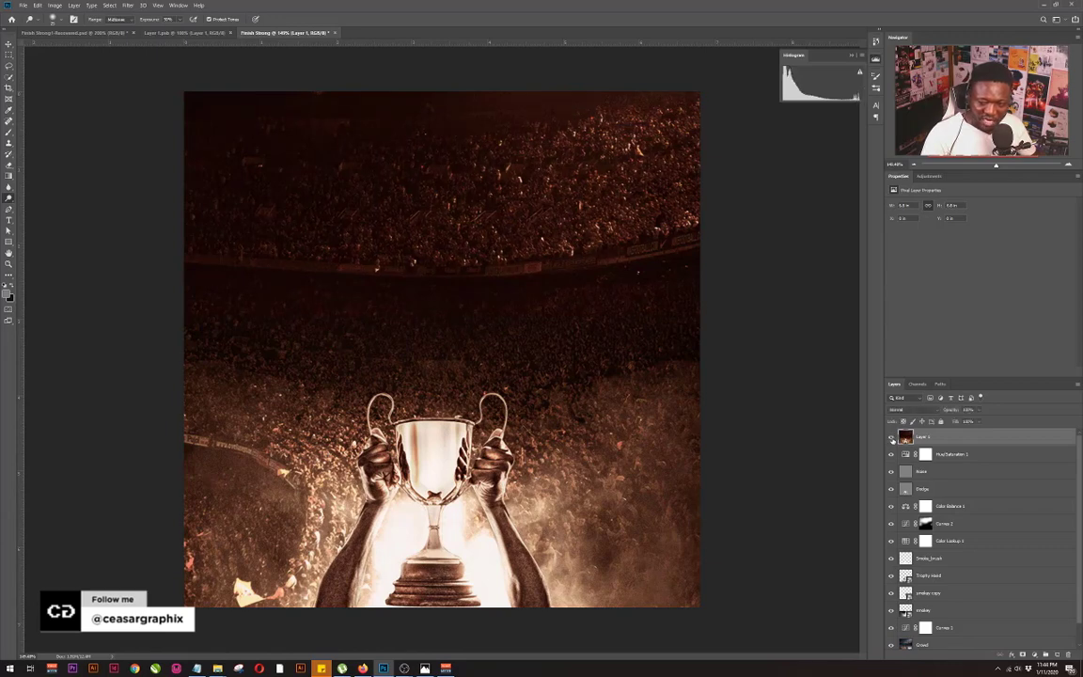
{"action": "left_click", "coordinate": [891, 437]}
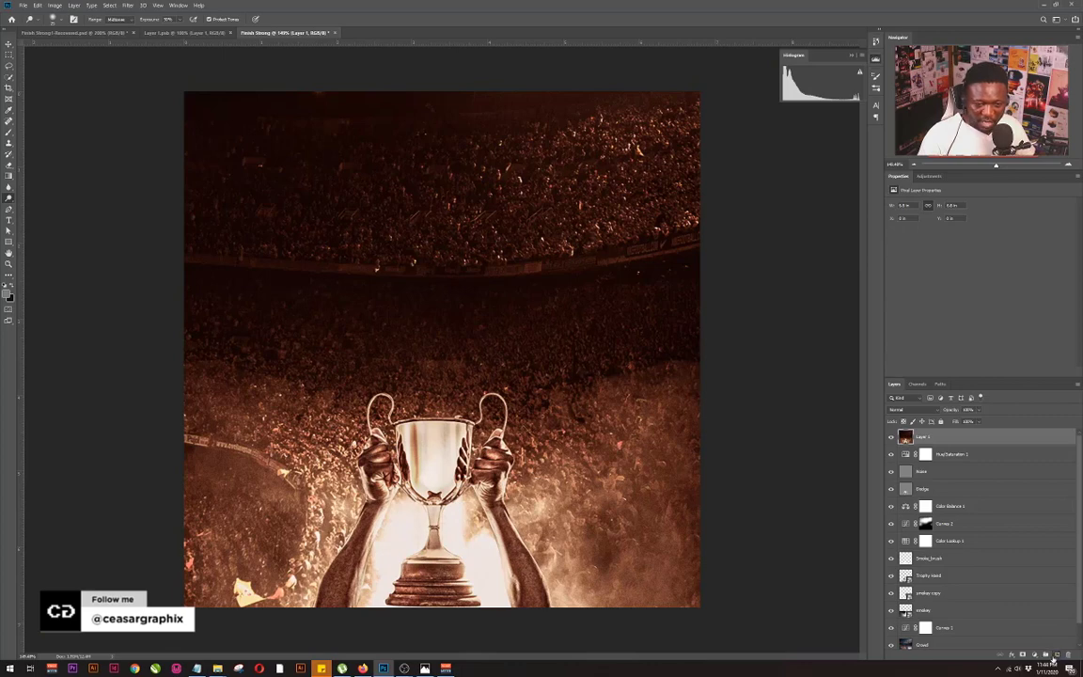
Add a new empty layer above the stamped layer and set its blending mode to Multiply
{"action": "left_click", "coordinate": [1056, 655]}
{"action": "left_click", "coordinate": [901, 411]}
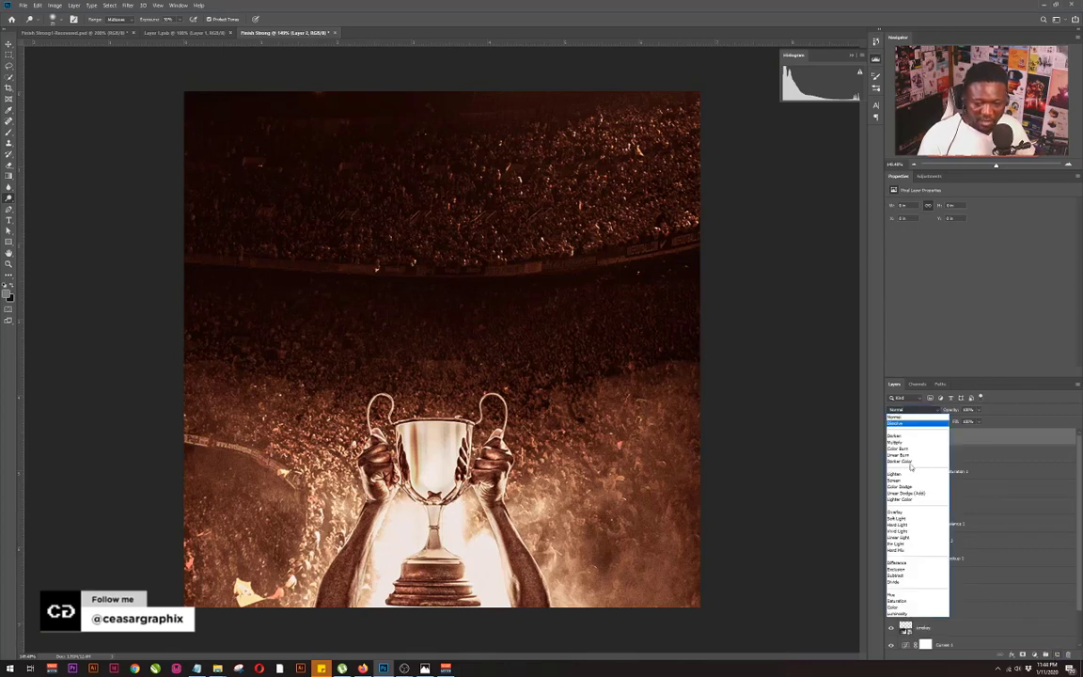
{"action": "key", "text": "Return"}
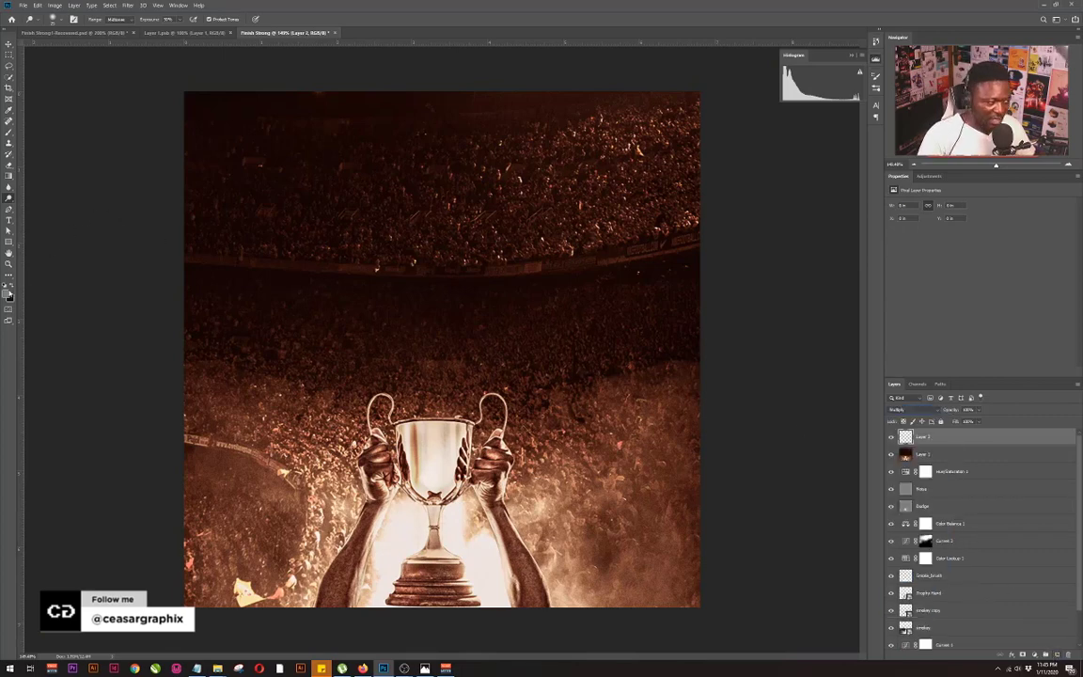
Paint dark brown #30120b over the bright upper-right crowd with a large soft brush, and reduce the Multiply layer's opacity to about 79%
{"action": "left_click", "coordinate": [9, 295]}
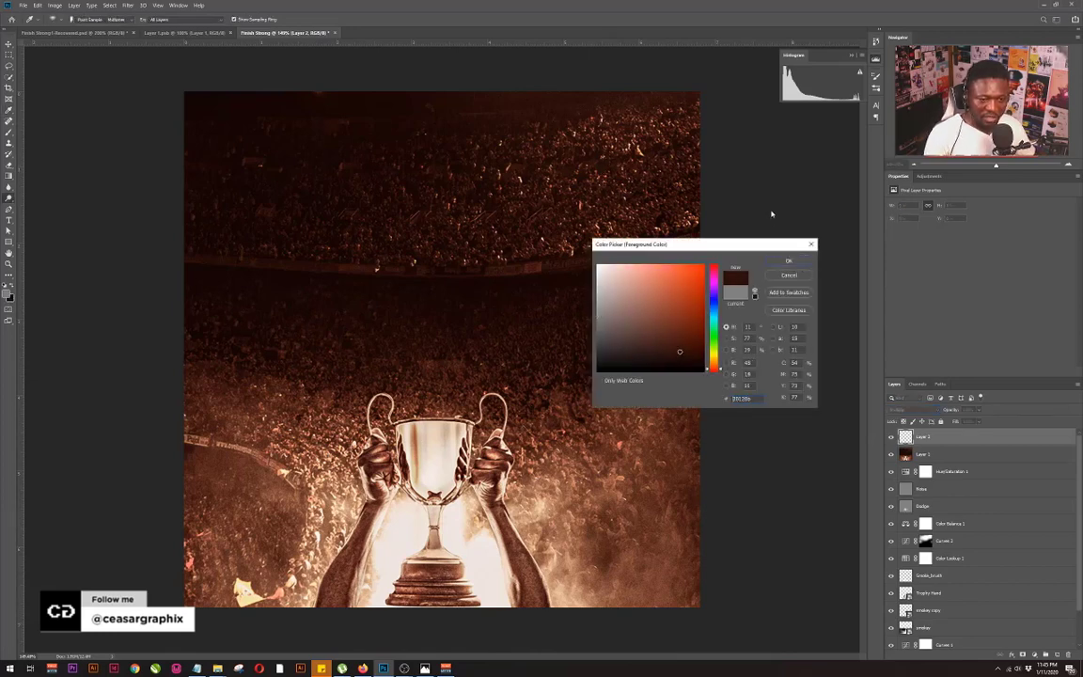
{"action": "key", "text": "Return"}
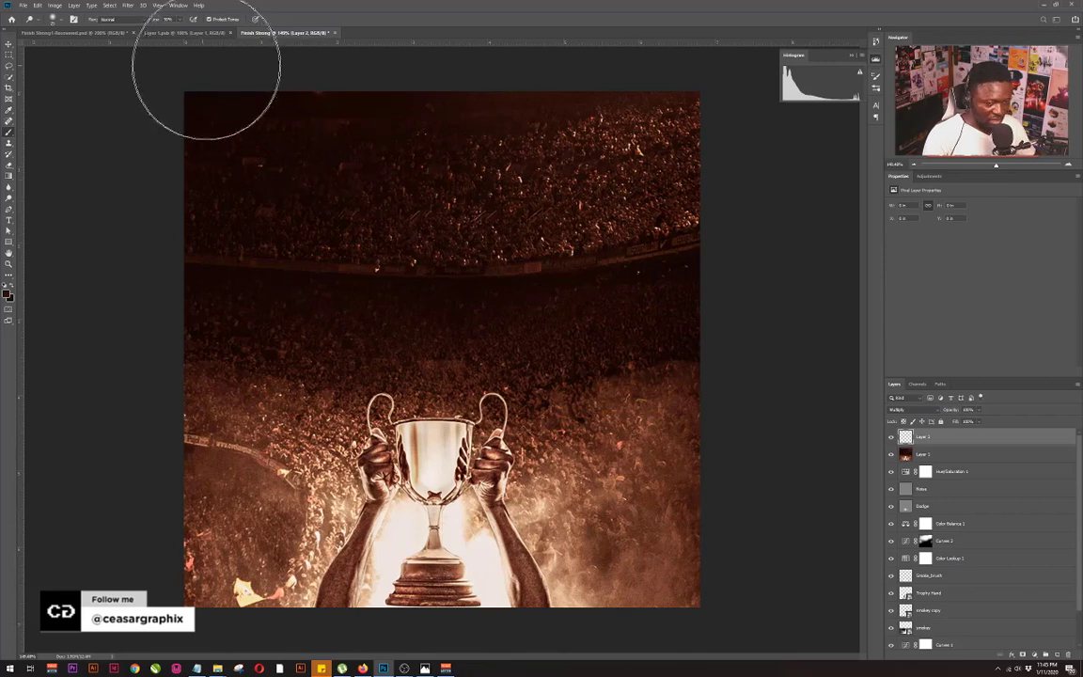
{"action": "key", "text": "b"}
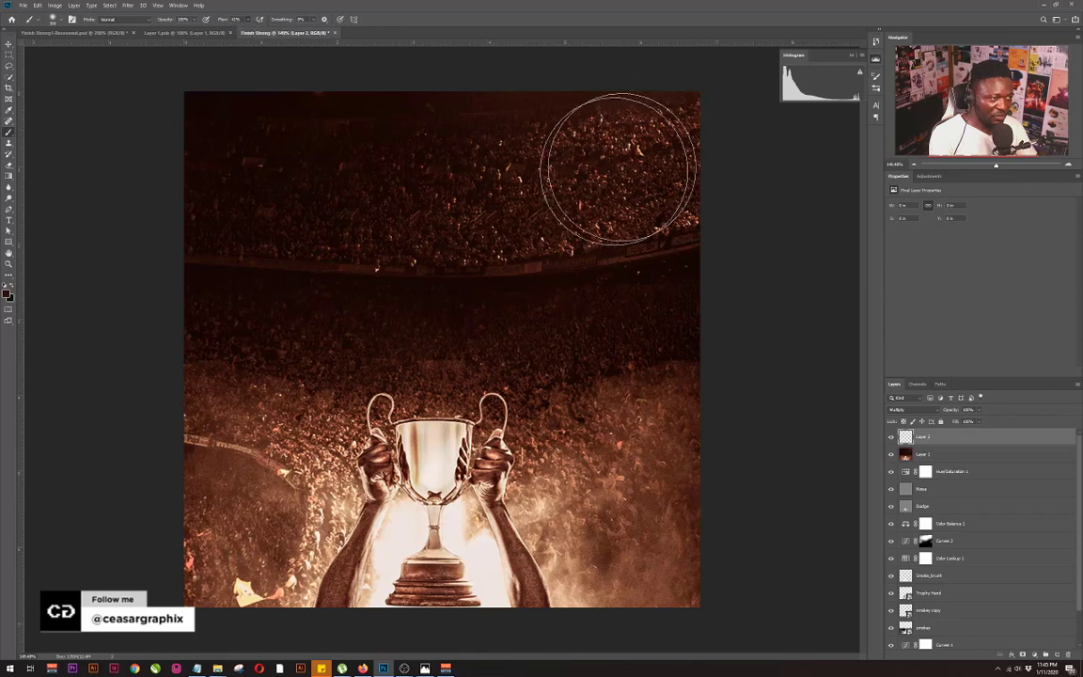
{"action": "mouse_move", "coordinate": [678, 225]}
{"action": "left_mouse_down"}
{"action": "mouse_move", "coordinate": [335, 148]}
{"action": "mouse_move", "coordinate": [363, 245]}
{"action": "mouse_move", "coordinate": [687, 262]}
{"action": "left_mouse_up"}
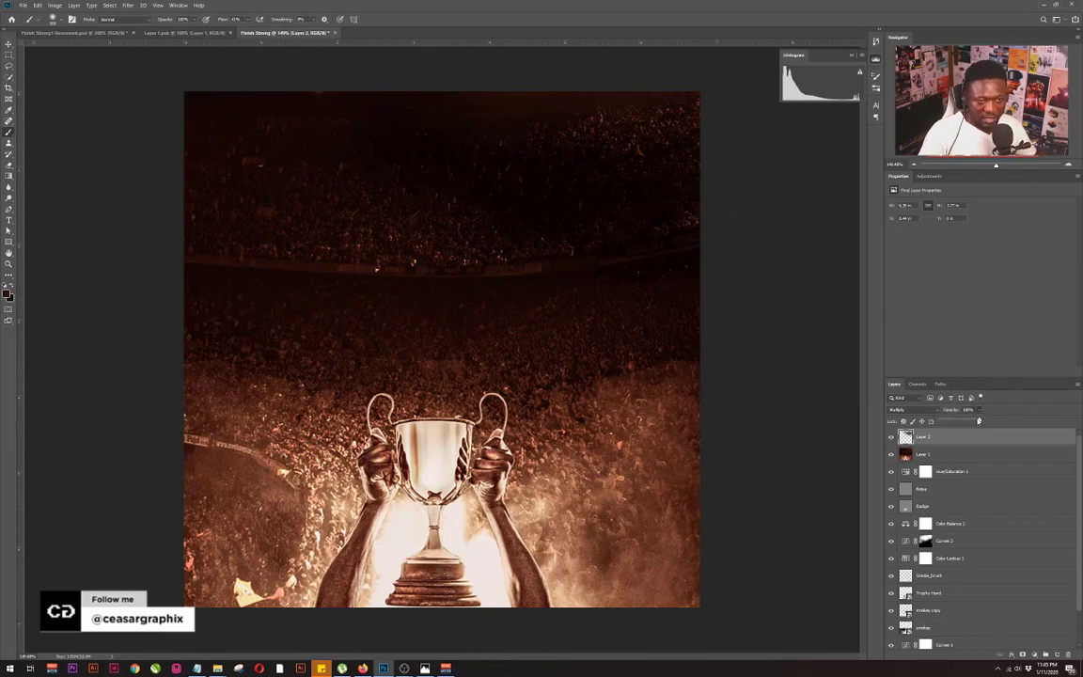
{"action": "left_click_drag", "start_coordinate": [980, 411], "coordinate": [971, 421]}
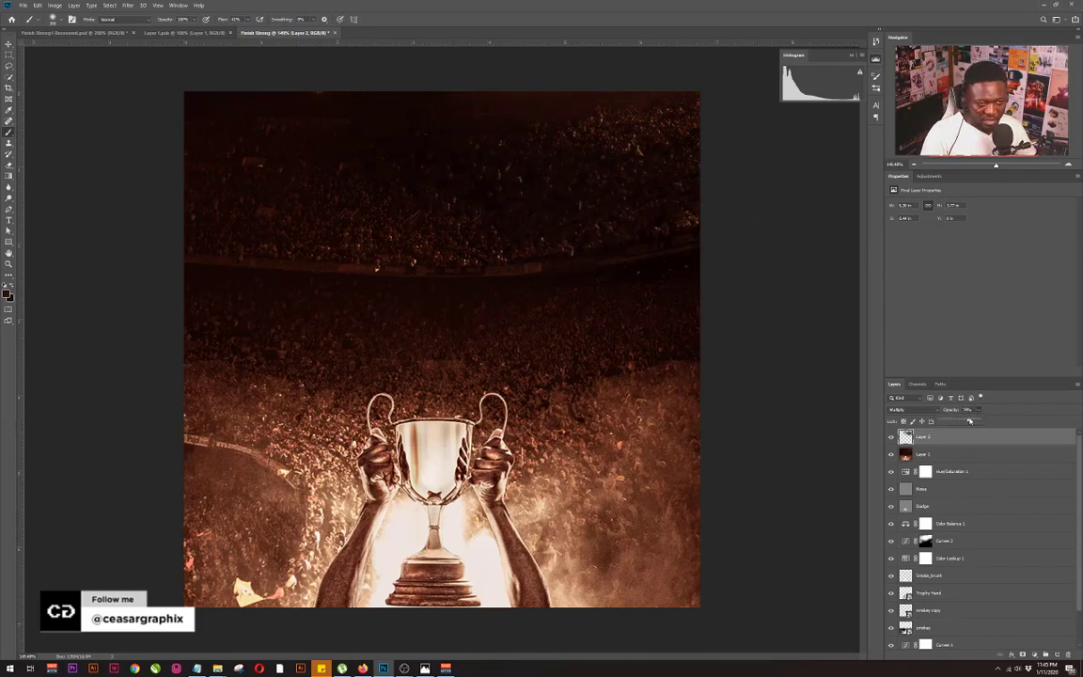